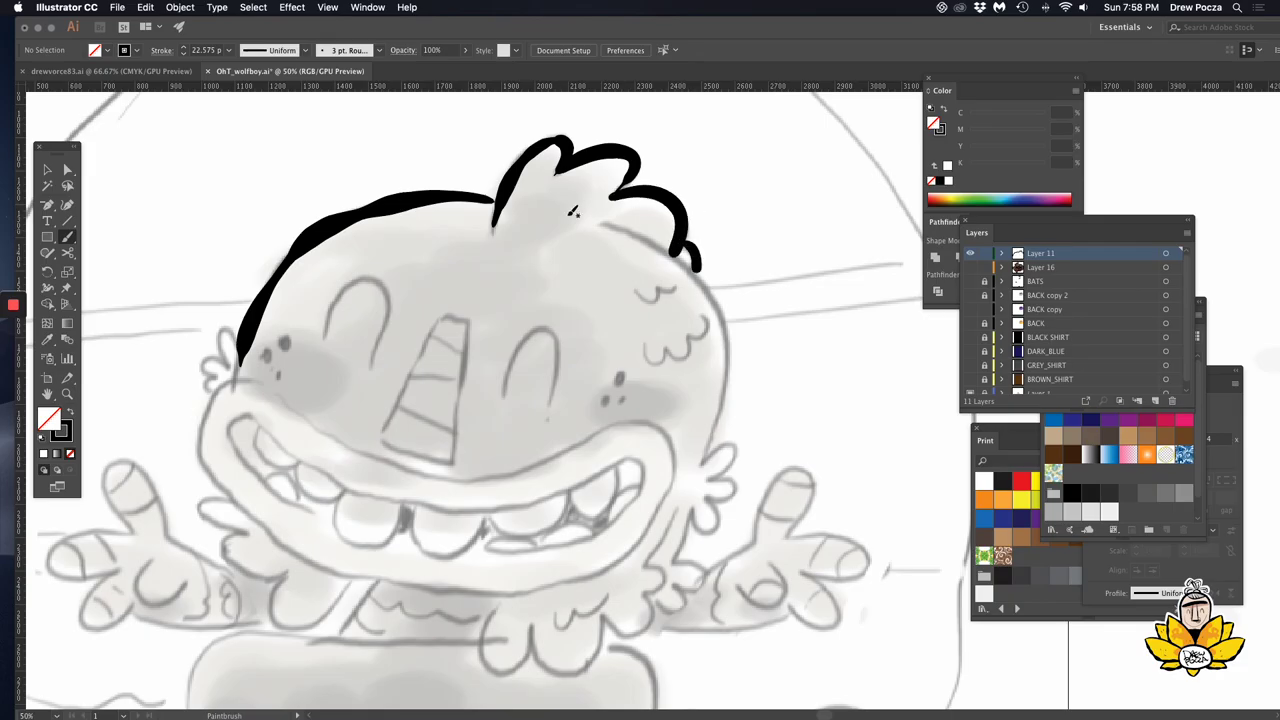
Ink the right side of the head outline and arches over both eyes in black.
left_click_drag(573, 212, 737, 453)
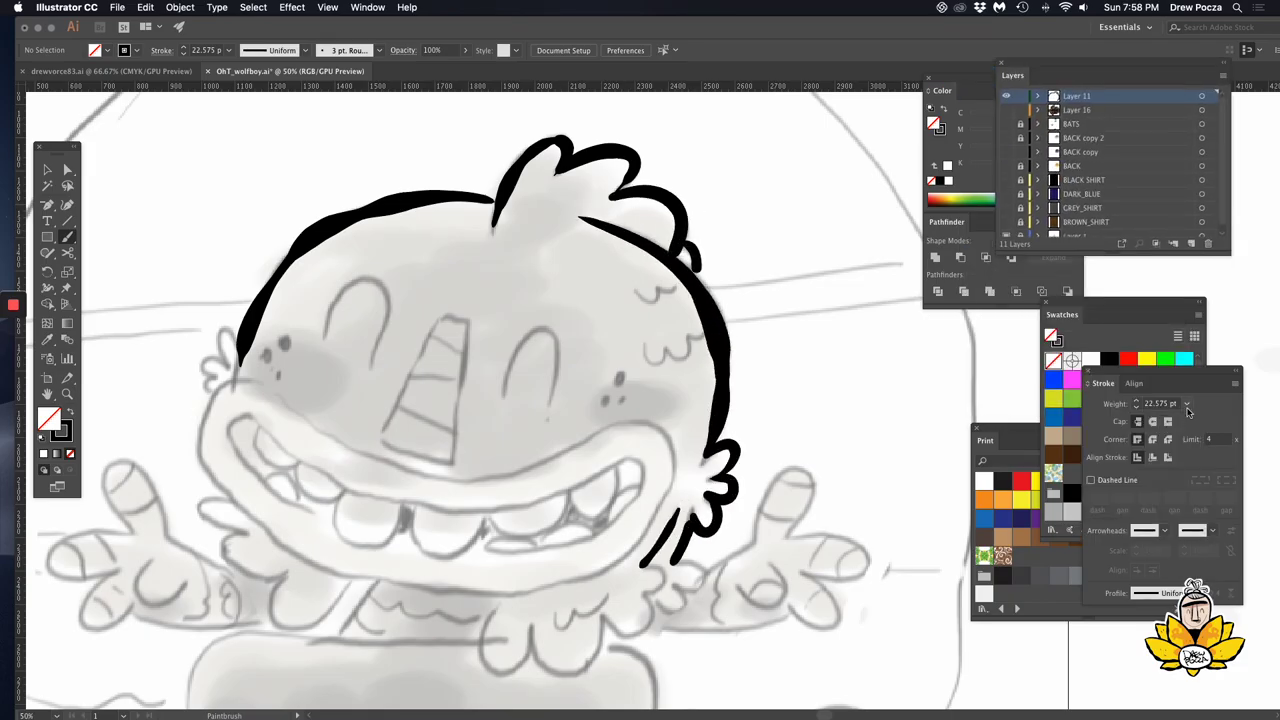
mouse_move(562, 331)
left_mouse_down()
mouse_move(551, 407)
mouse_move(505, 397)
left_mouse_up()
left_click_drag(380, 356, 333, 310)
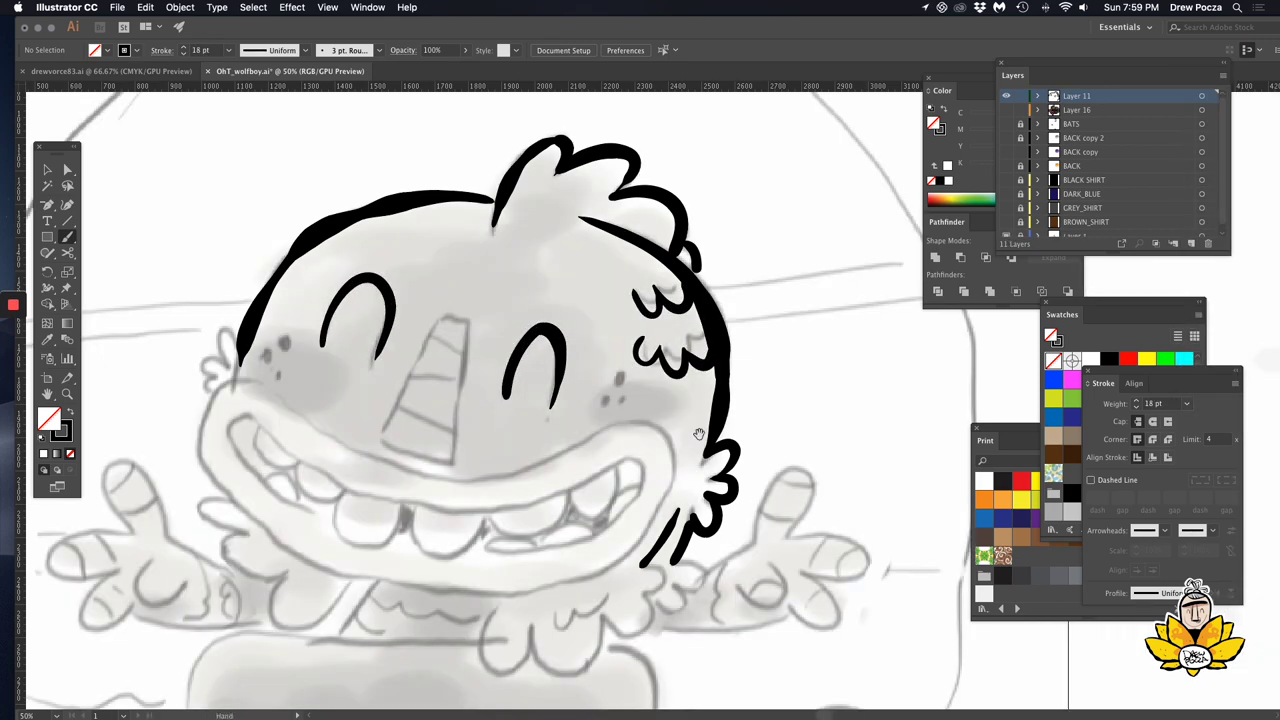
Ink the nose outline with three brush strokes.
scroll(560, 300, "down", 3)
left_click_drag(570, 234, 556, 362)
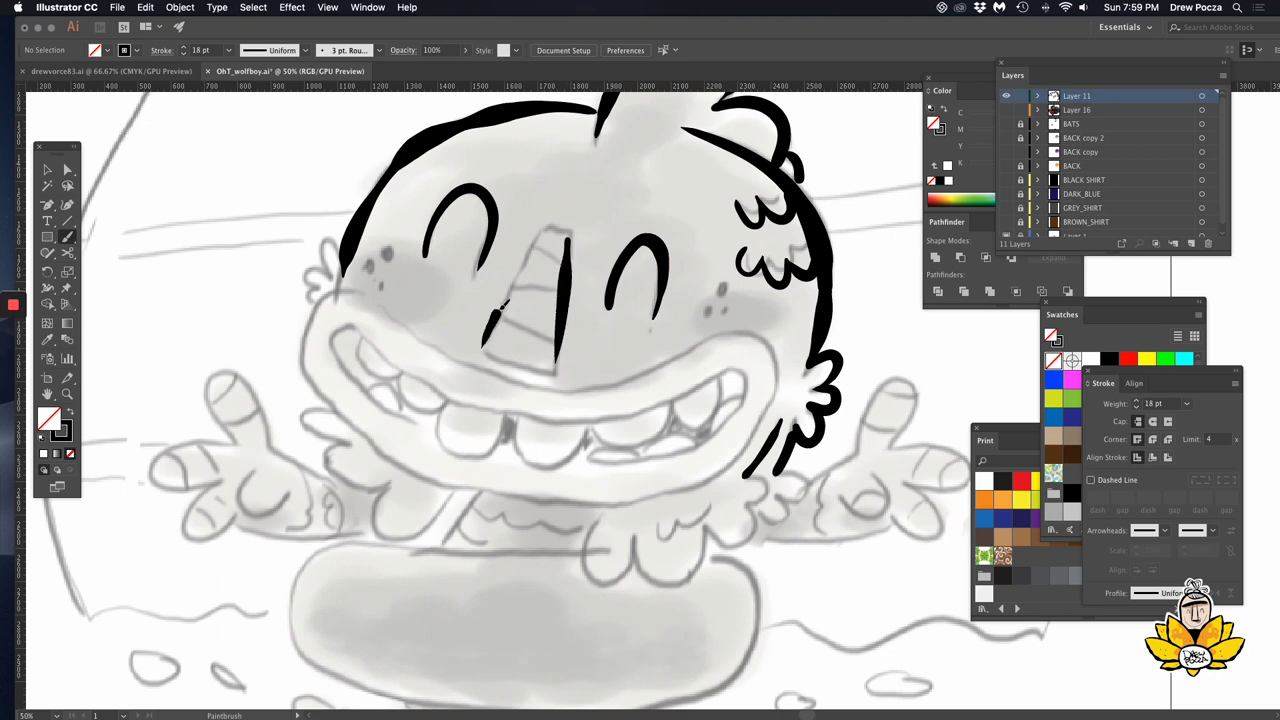
left_click_drag(482, 345, 558, 228)
left_click_drag(540, 224, 567, 232)
Ink the grin's top line, the left cheek down to the chin, and the lower lip.
scroll(450, 320, "up", 3)
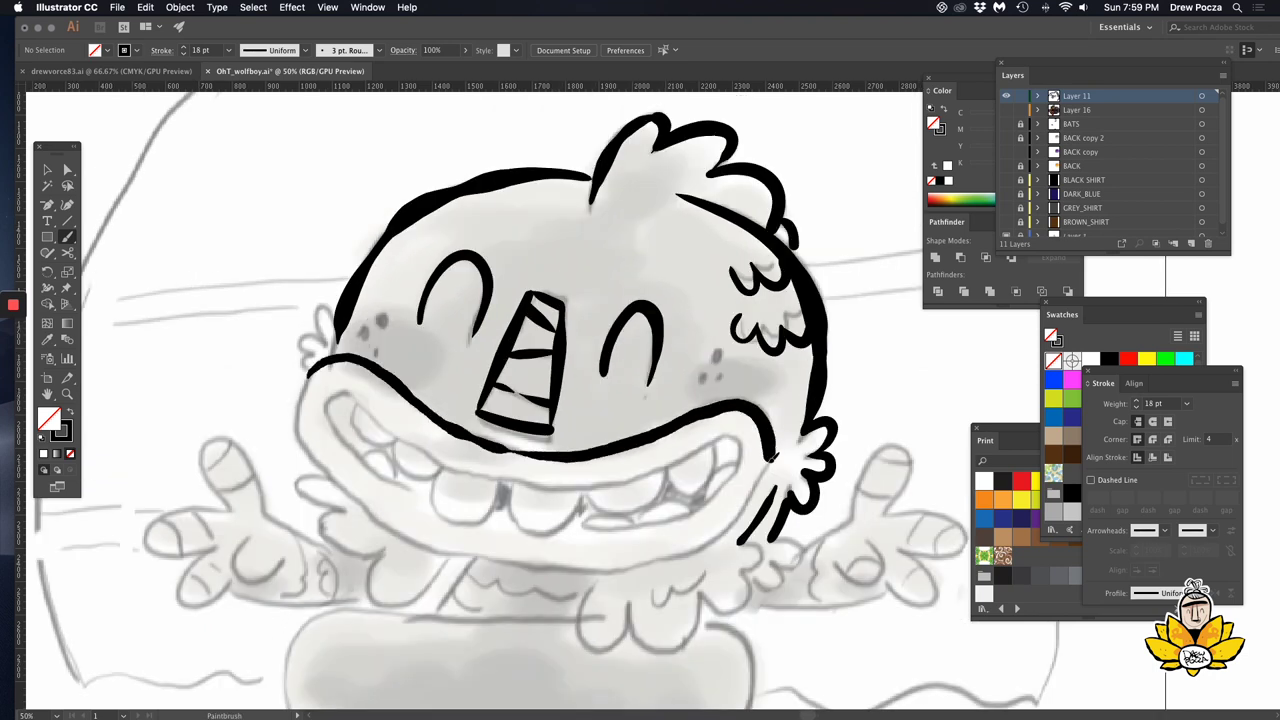
left_click_drag(457, 425, 775, 490)
mouse_move(320, 366)
left_mouse_down()
mouse_move(405, 521)
mouse_move(640, 565)
mouse_move(772, 455)
left_mouse_up()
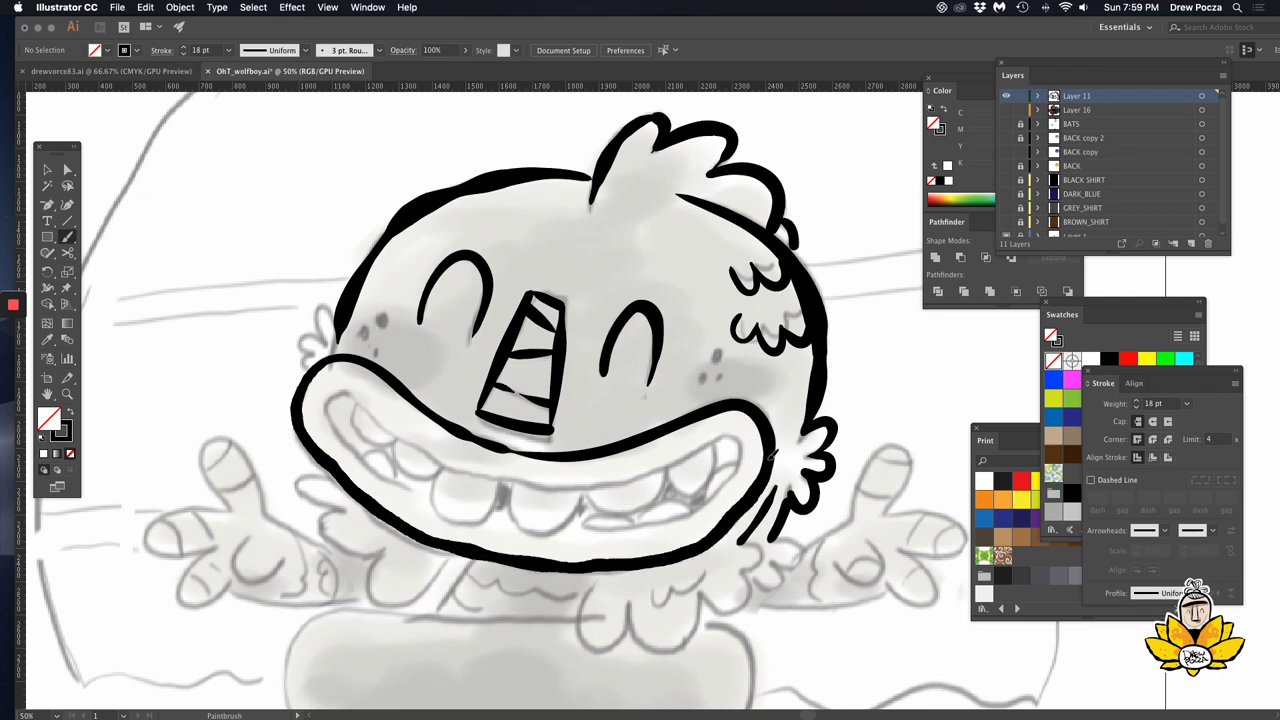
scroll(700, 450, "down", 5)
scroll(700, 450, "left", 3)
mouse_move(398, 283)
left_mouse_down()
mouse_move(628, 378)
mouse_move(805, 325)
mouse_move(412, 328)
left_mouse_up()
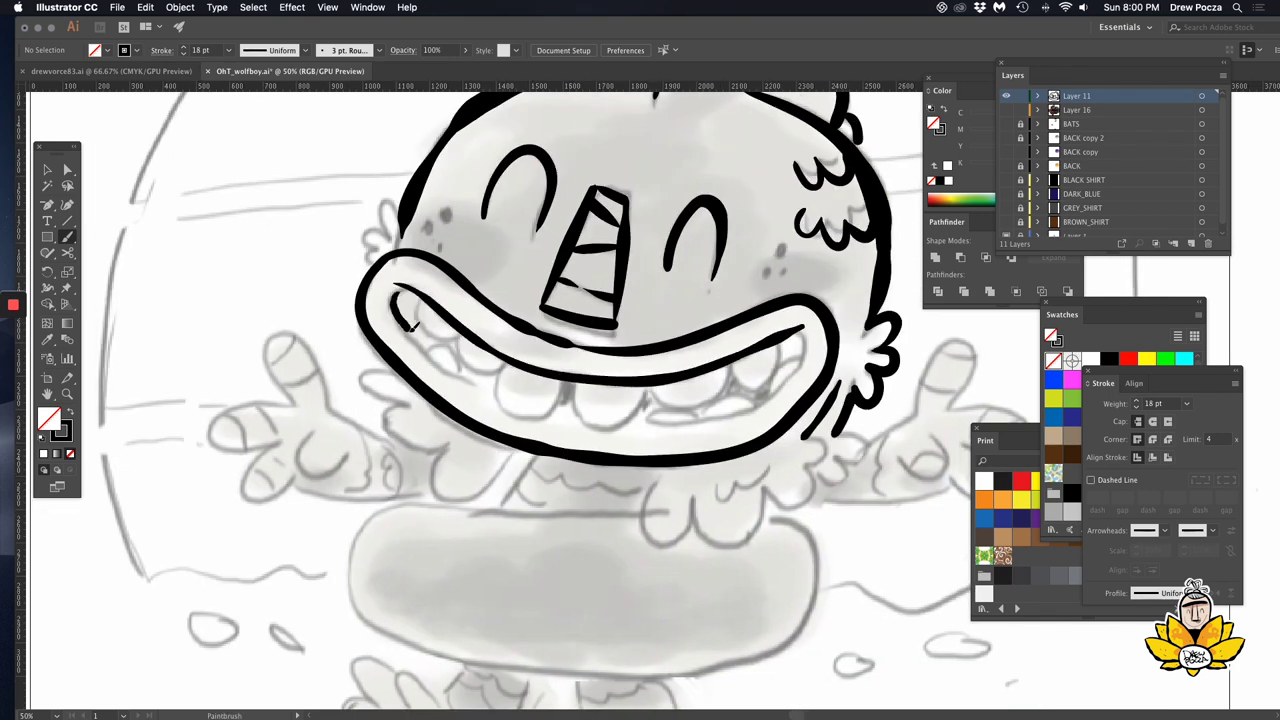
Ink the inner-mouth line, a row of teeth along the lower lip, and the scalloped chin fur.
left_click_drag(640, 418, 805, 330)
mouse_move(497, 365)
left_mouse_down()
mouse_move(645, 388)
mouse_move(724, 380)
mouse_move(788, 345)
left_mouse_up()
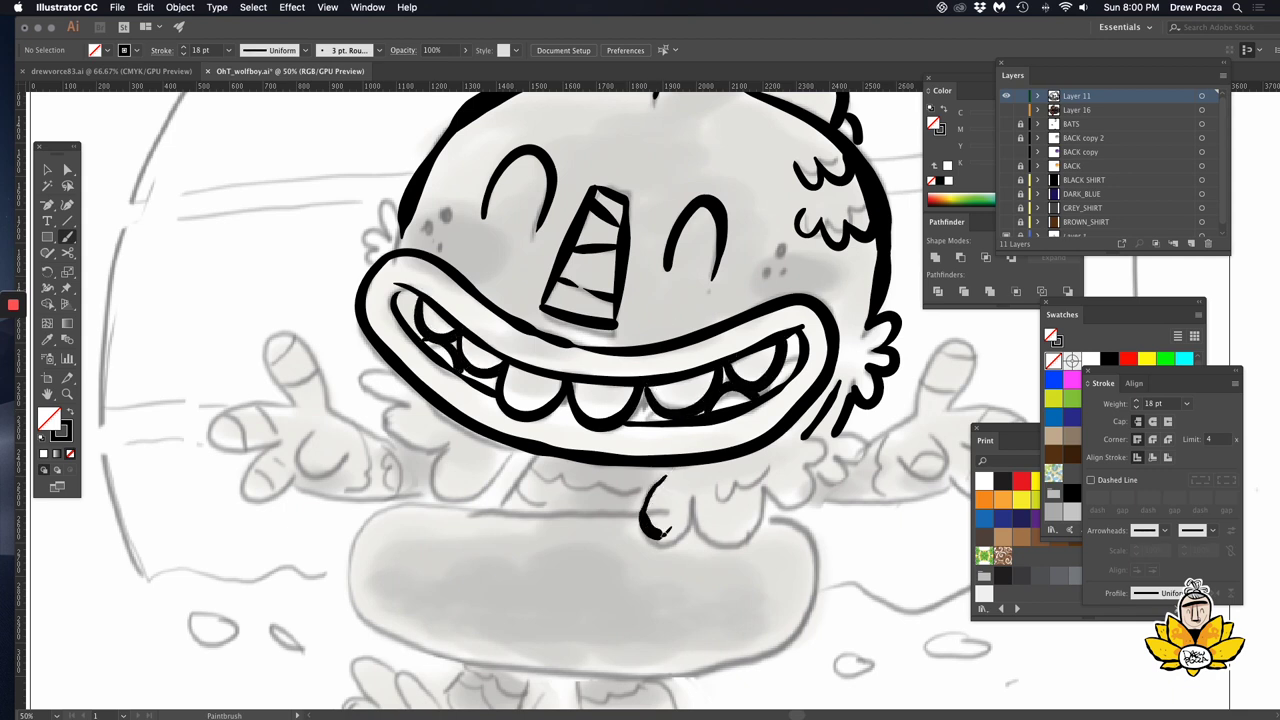
mouse_move(708, 528)
left_mouse_down()
mouse_move(772, 512)
mouse_move(810, 436)
left_mouse_up()
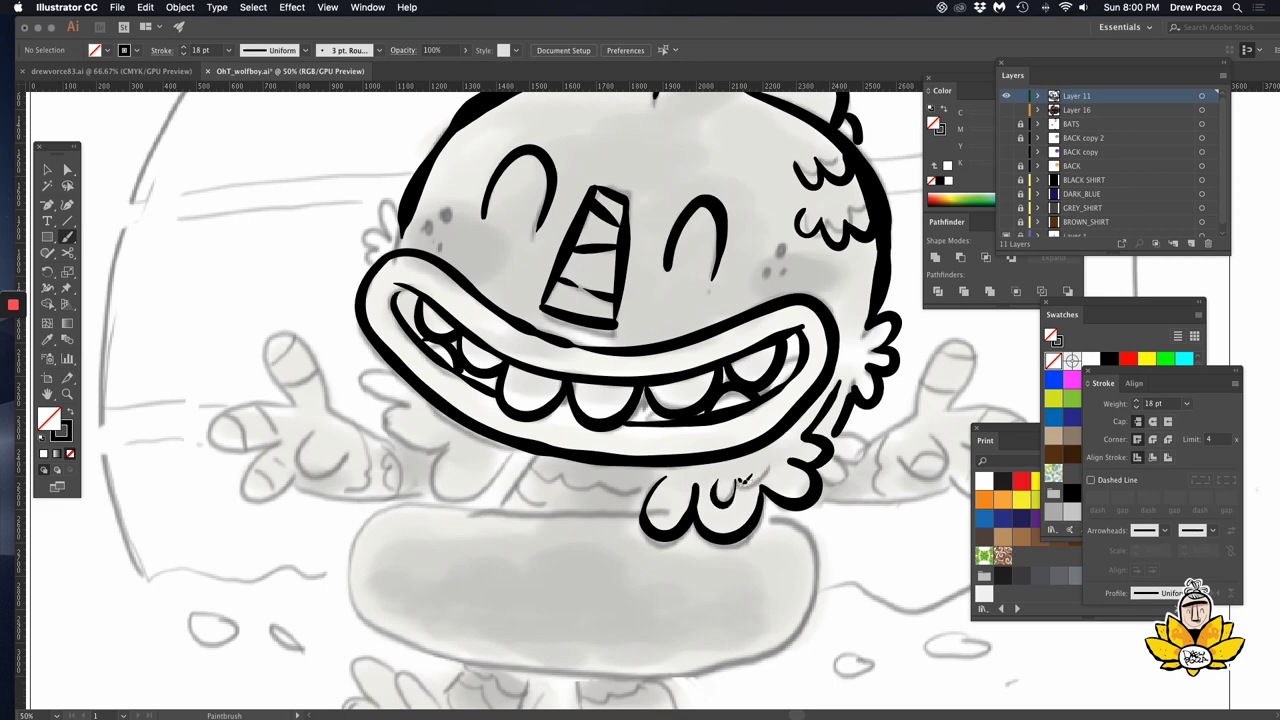
Lower the stroke weight to 10 pt and brush a thin line along the upper teeth.
key("a")
scroll(850, 430, "up", 2)
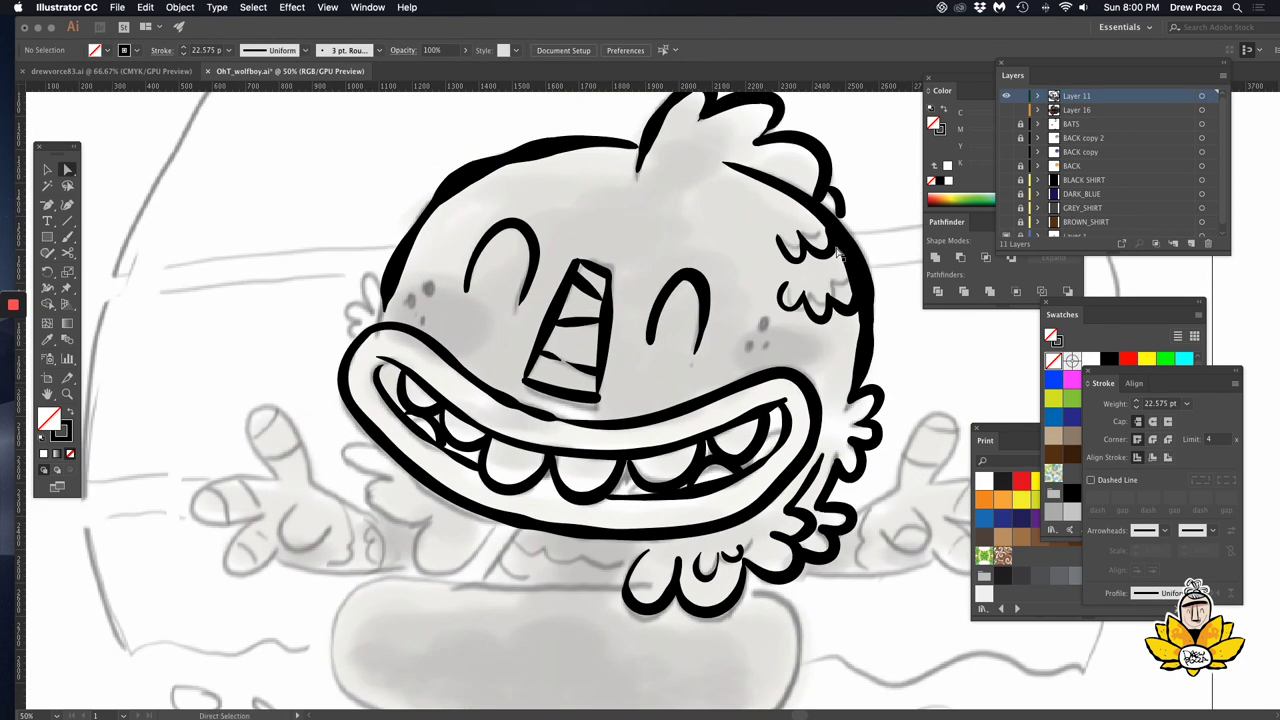
left_click(575, 320)
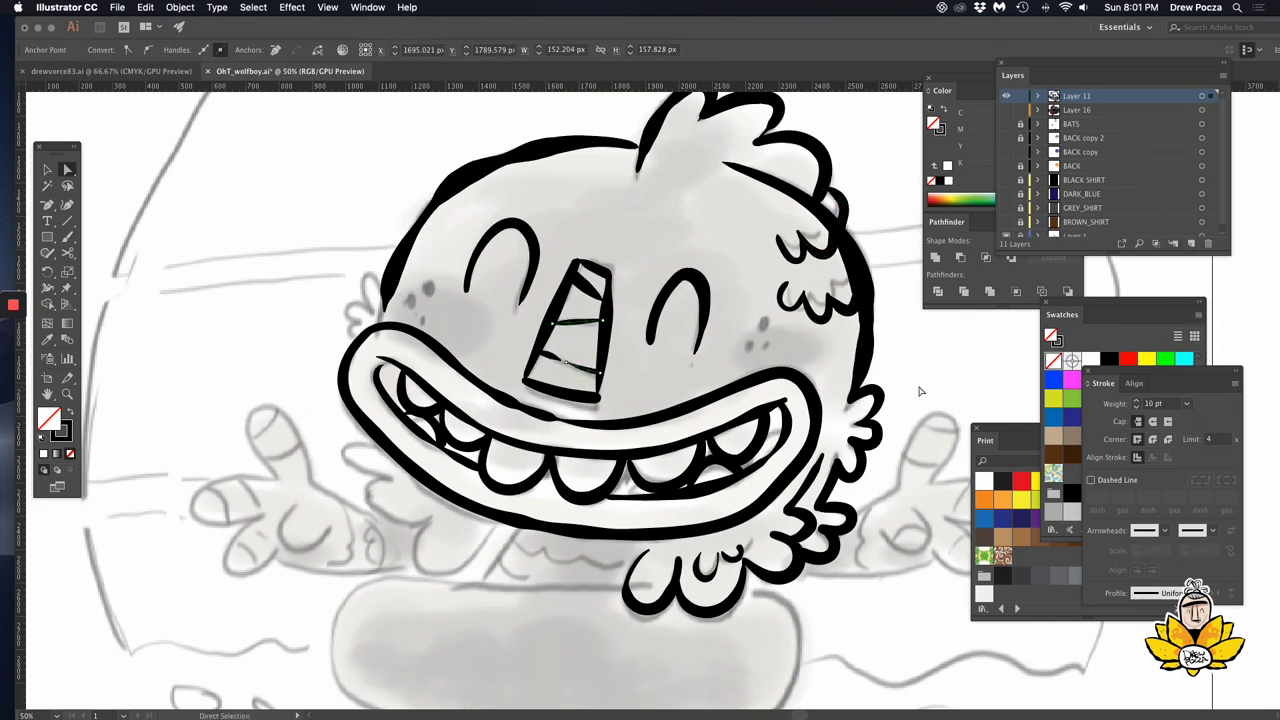
key("ctrl+shift+a")
left_click_drag(424, 378, 480, 421)
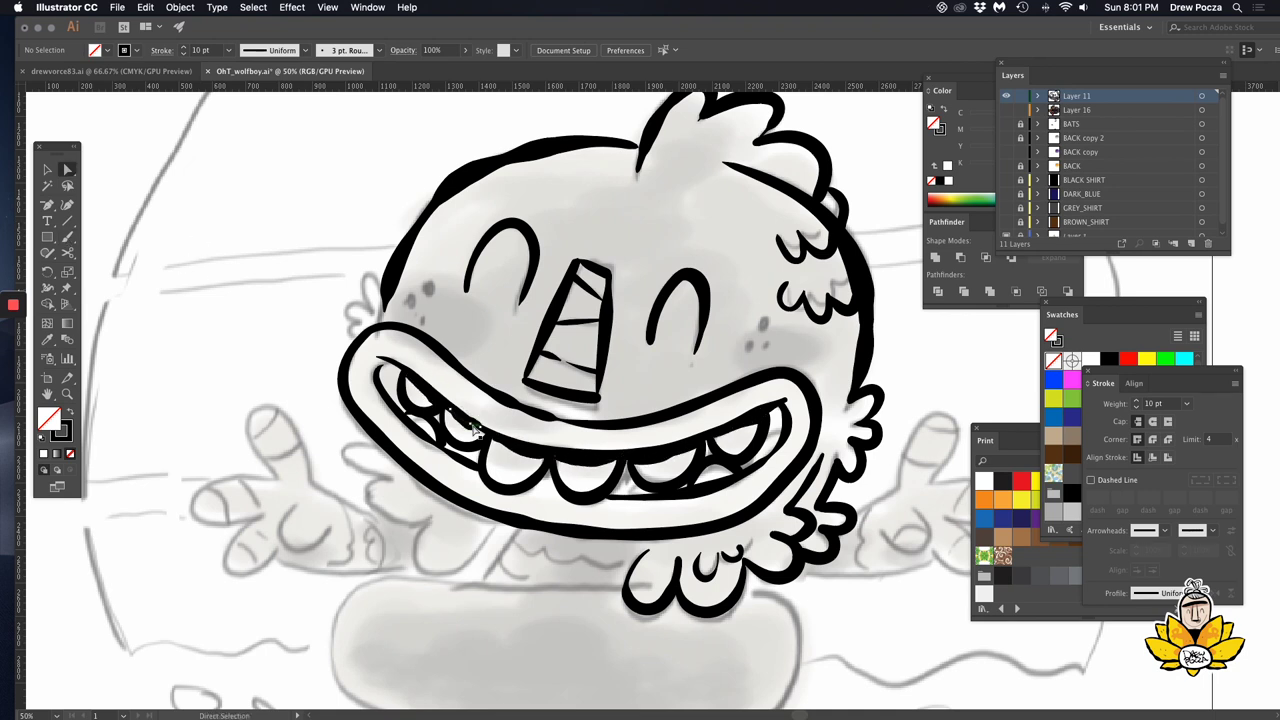
Select the thick mouth line, thin it to 10 pt, then deselect to resume brushing.
left_click(474, 428)
left_click(774, 408)
left_click(1187, 403)
left_click(1205, 258)
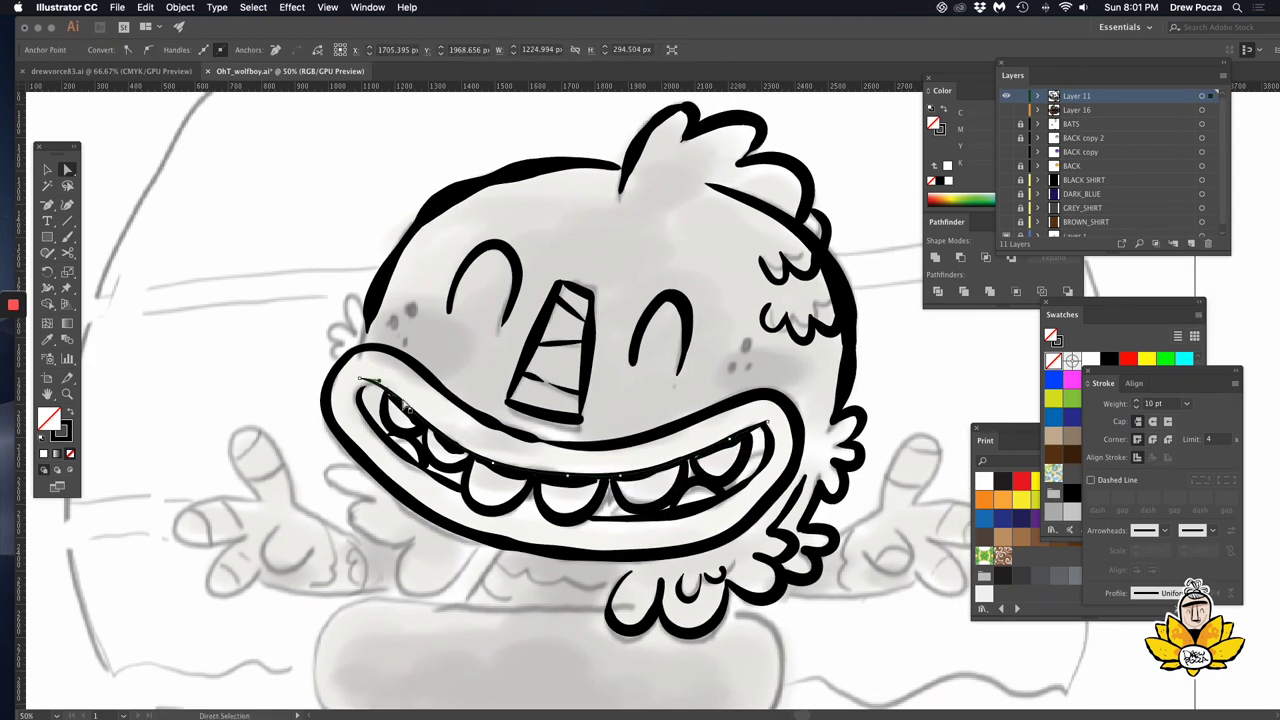
key("super+shift+a")
left_click(67, 240)
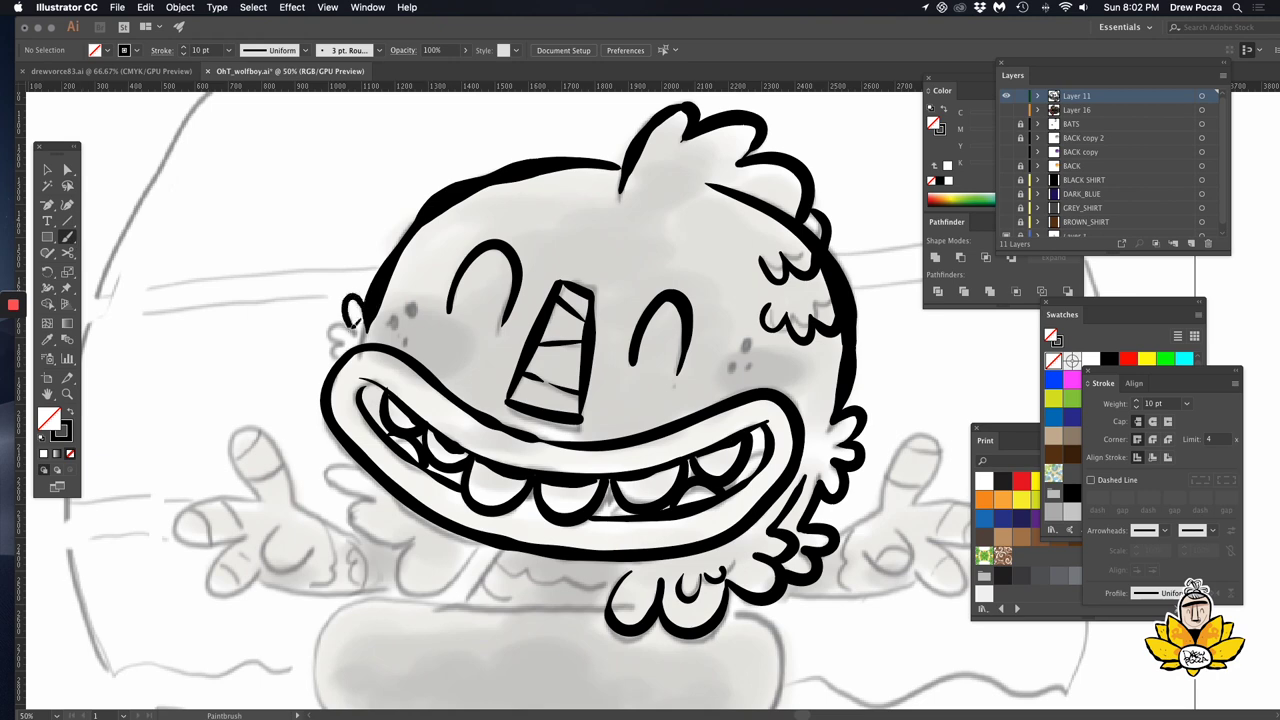
Brush a fur tuft along the left cheek and zoom out to view the whole drawing.
scroll(345, 345, "down", 2)
left_click_drag(492, 485, 352, 444)
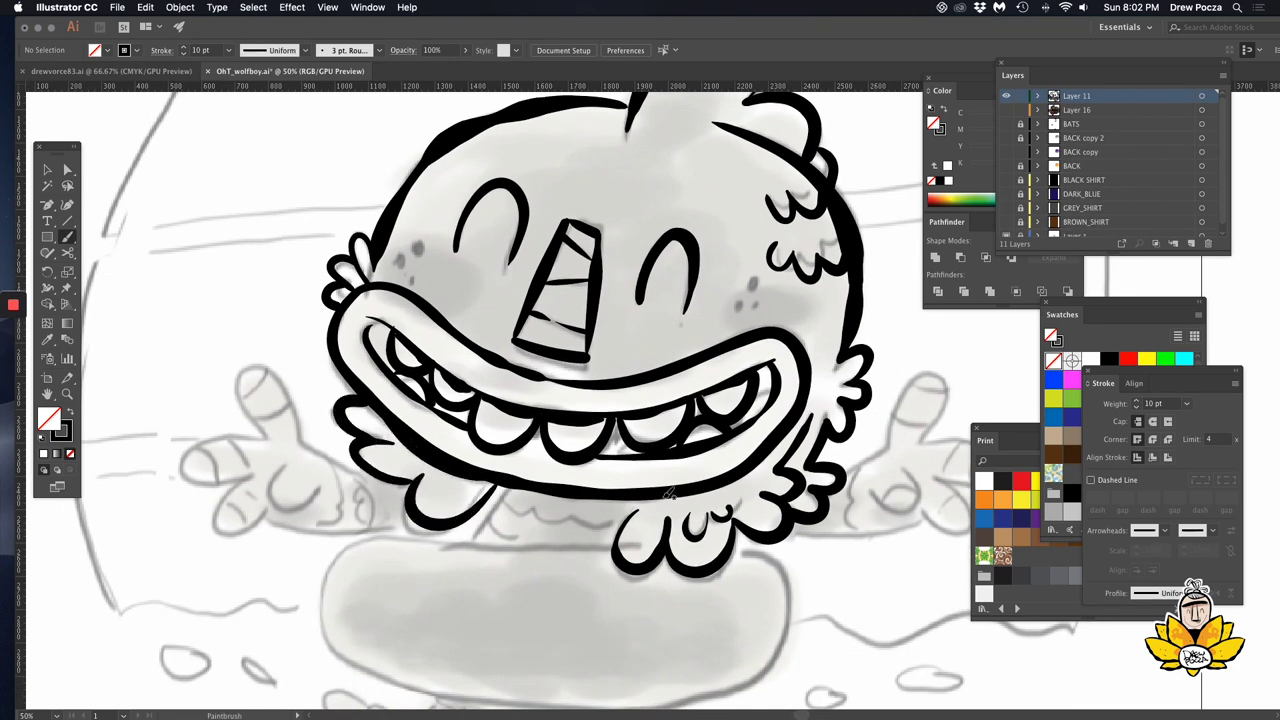
key("super+minus")
Add a new colour layer, choose green from the Print swatches, and target Layer 11.
left_click(1006, 236)
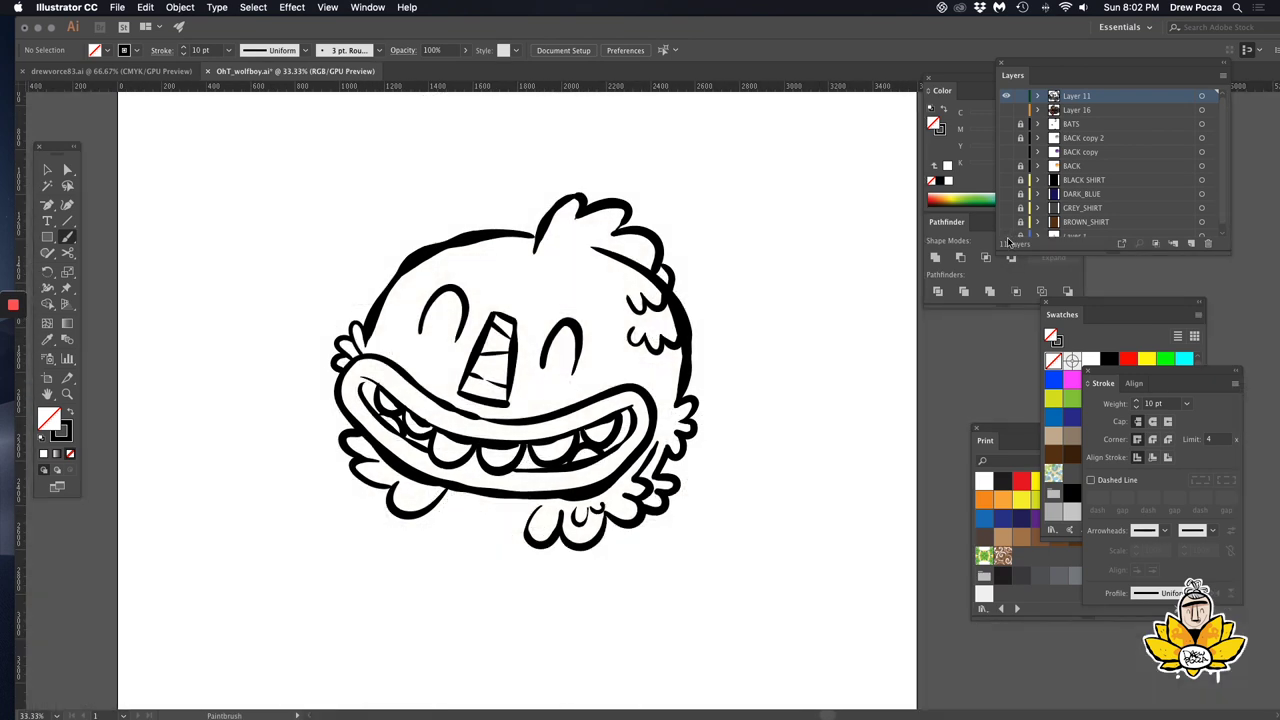
key("v")
key("super+a")
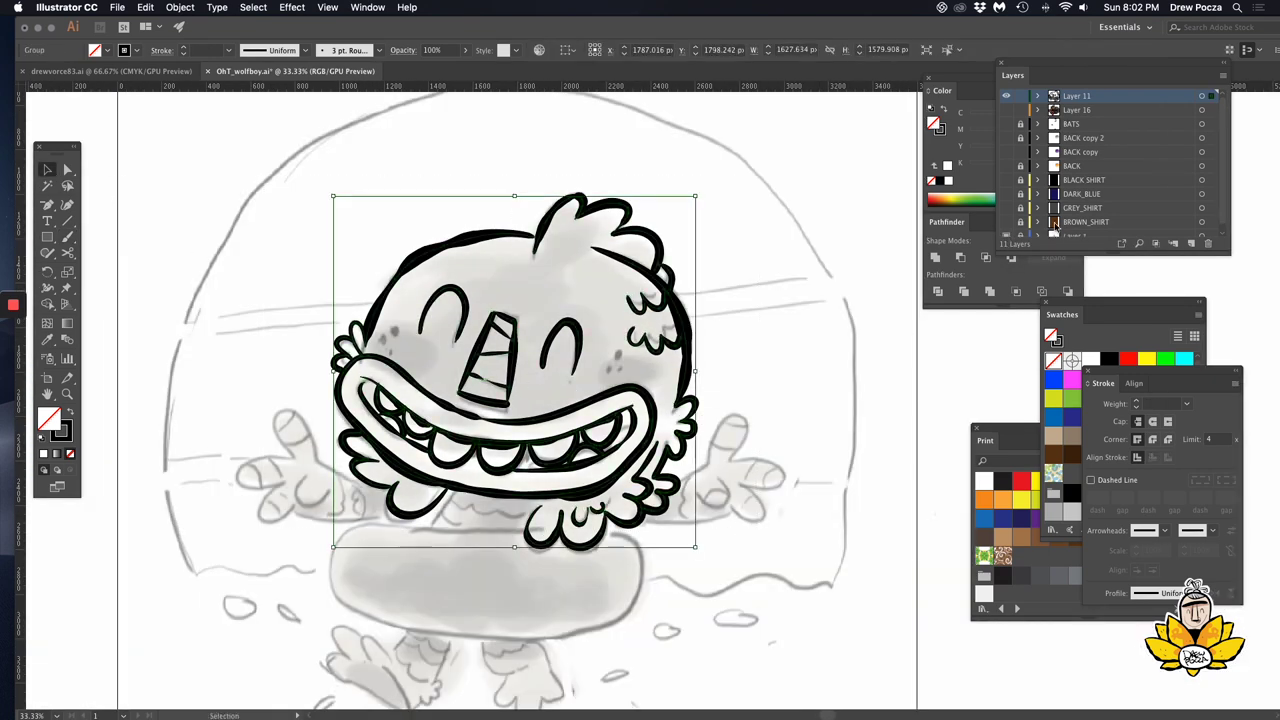
left_click(1190, 243)
left_click(1028, 468)
left_click(1058, 500)
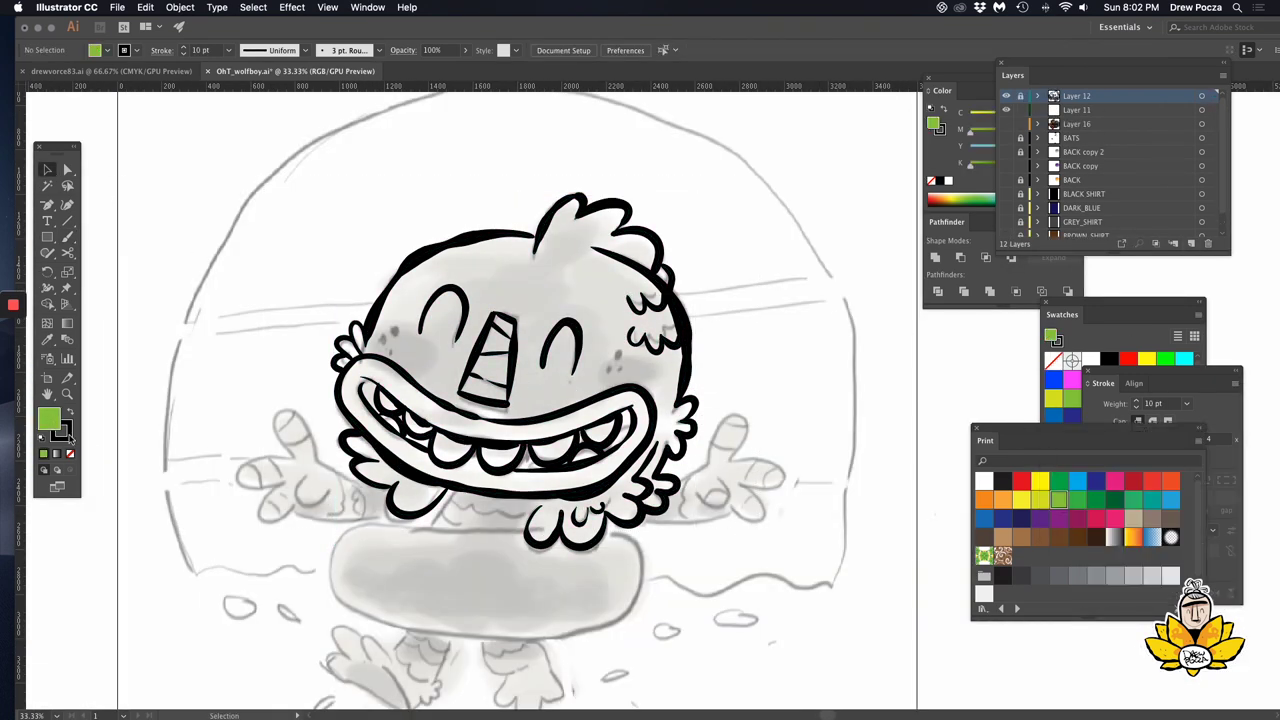
key("p")
left_click(1077, 111)
Pen-trace the green head shape from the top down the left side and under the chin.
left_click(535, 233)
left_click(372, 262)
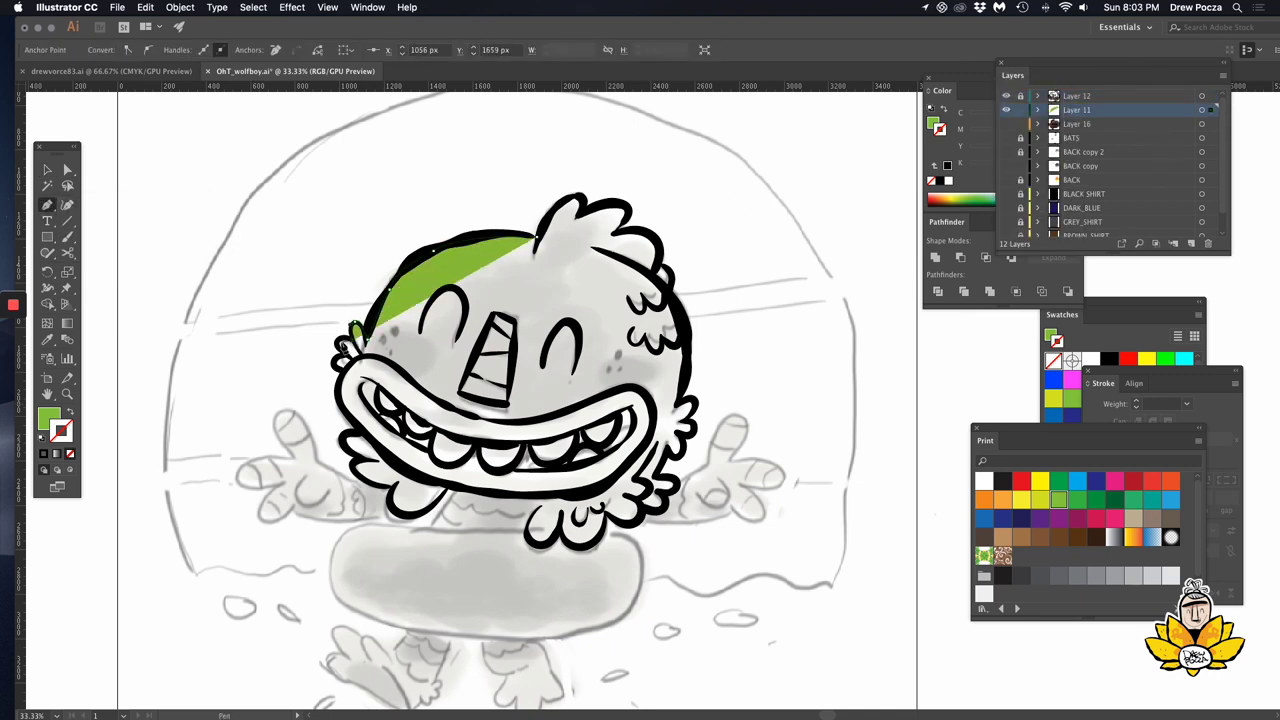
left_click(338, 352)
left_click(345, 410)
left_click(436, 487)
left_click(538, 495)
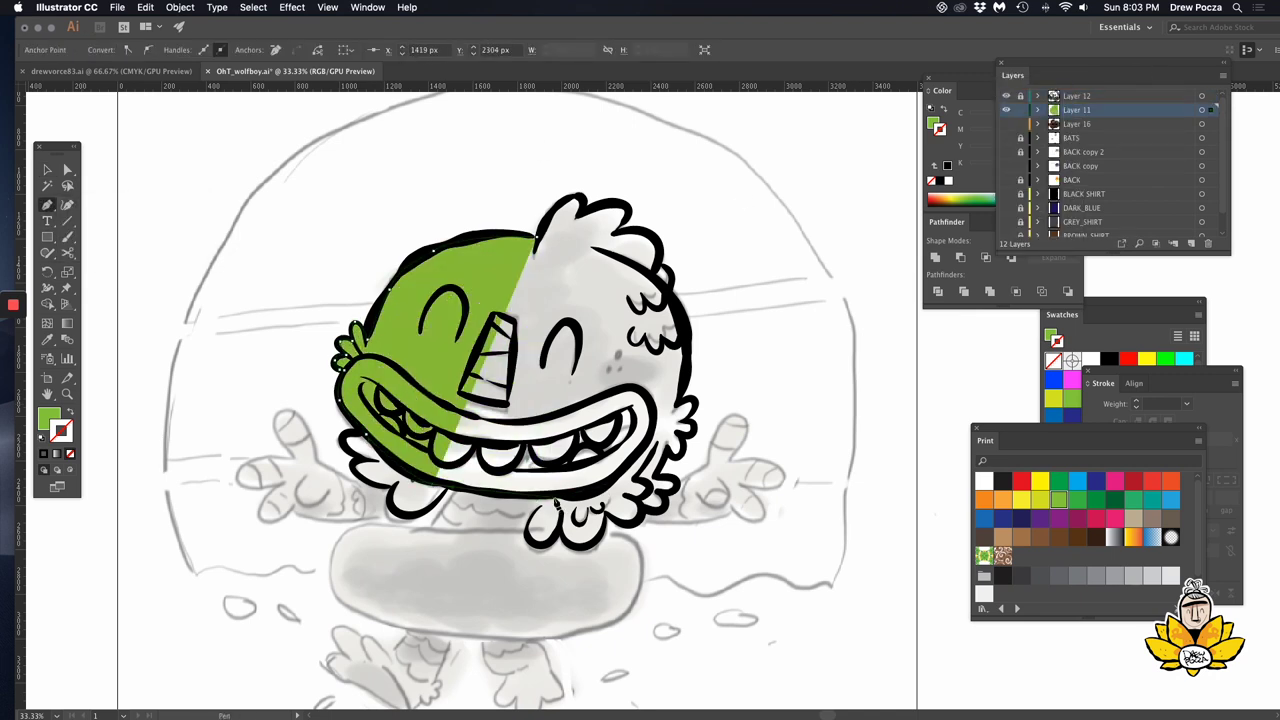
left_click(540, 548)
left_click(605, 512)
Continue the green shape up the right side and around the top tuft, closing it.
left_click(671, 530)
left_click(660, 458)
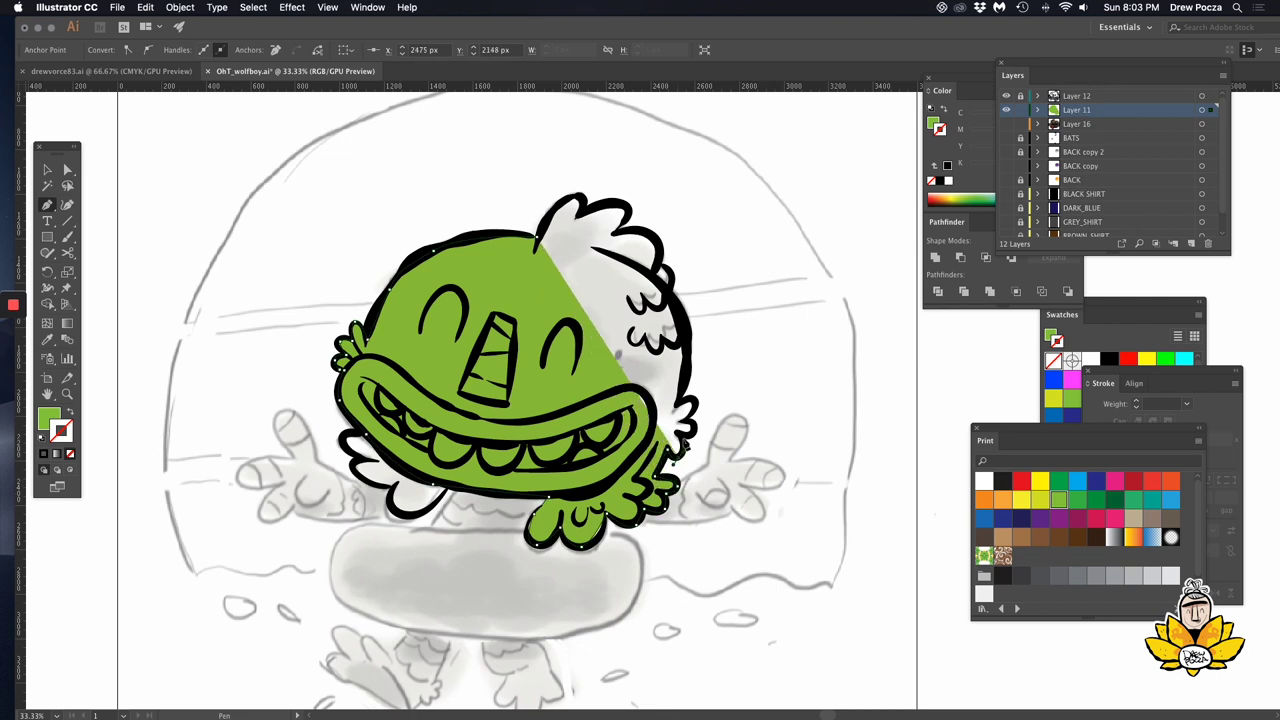
left_click(692, 432)
left_click(681, 400)
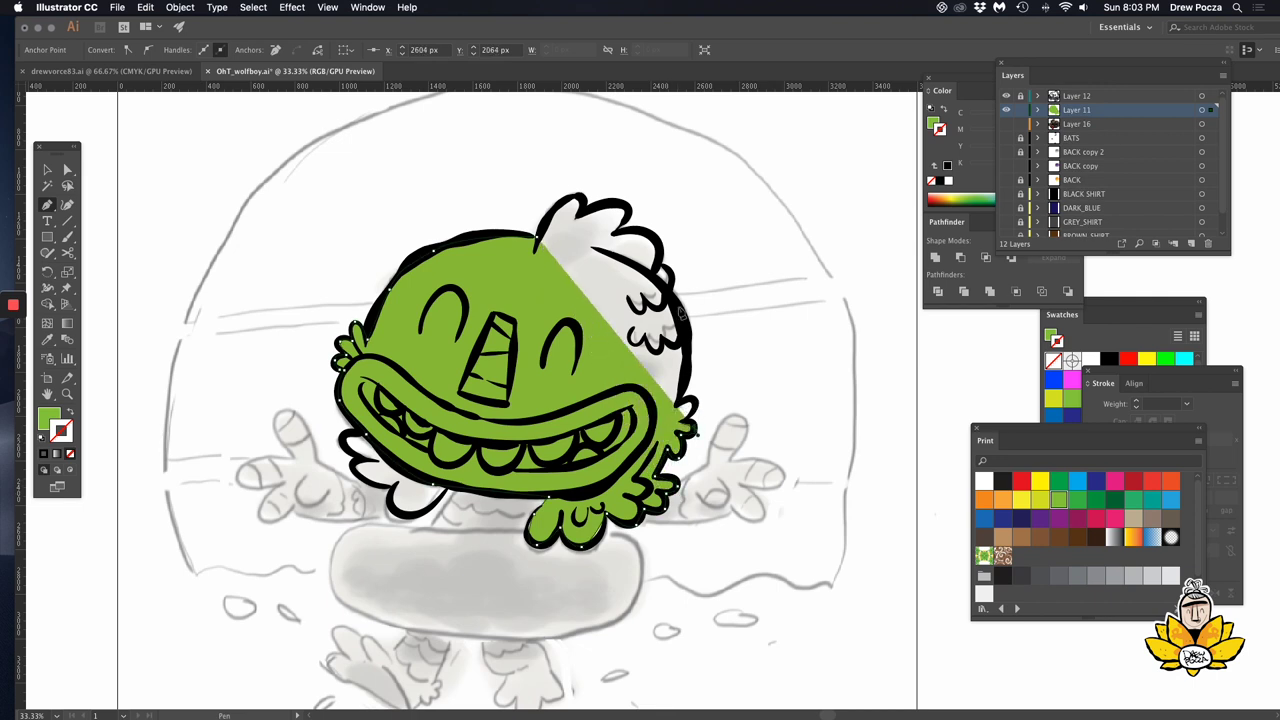
left_click(686, 320)
left_click(663, 282)
left_click(638, 248)
left_click(612, 232)
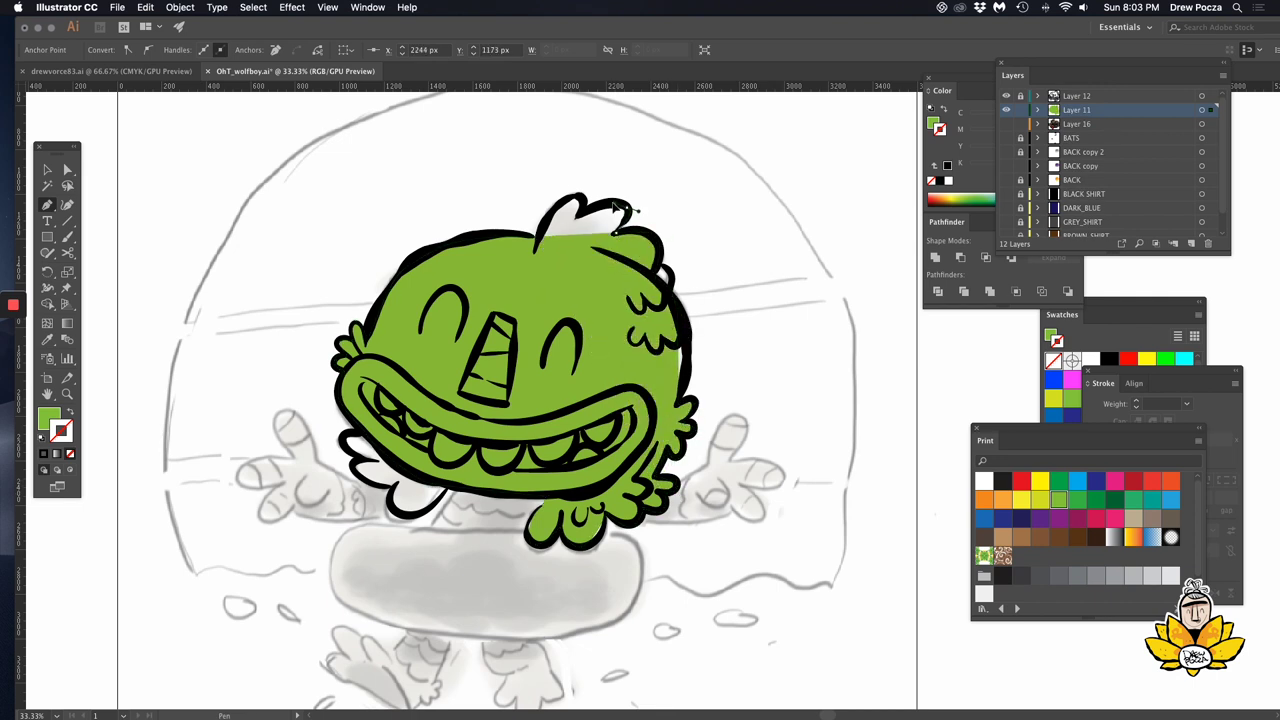
left_click(600, 200)
left_click(576, 195)
left_click(548, 228)
Select the green fill shape and start a darker green shadow shape on the chin.
key("a")
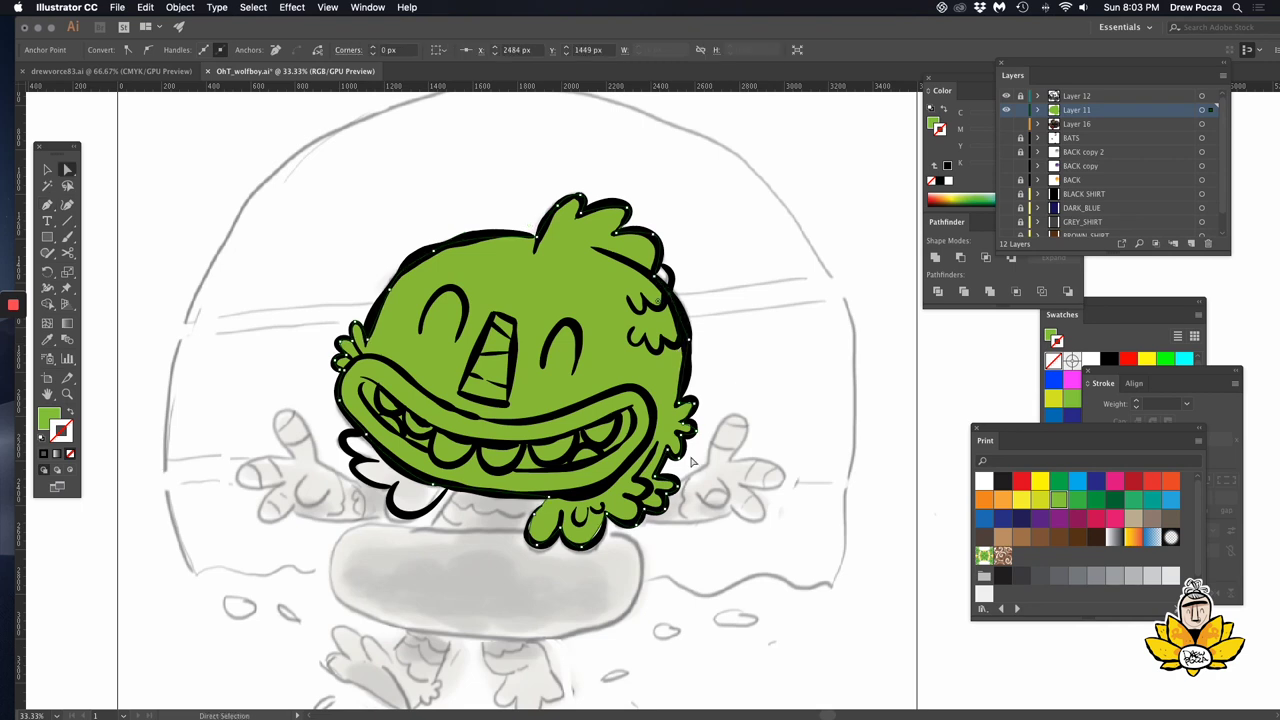
left_click(540, 548)
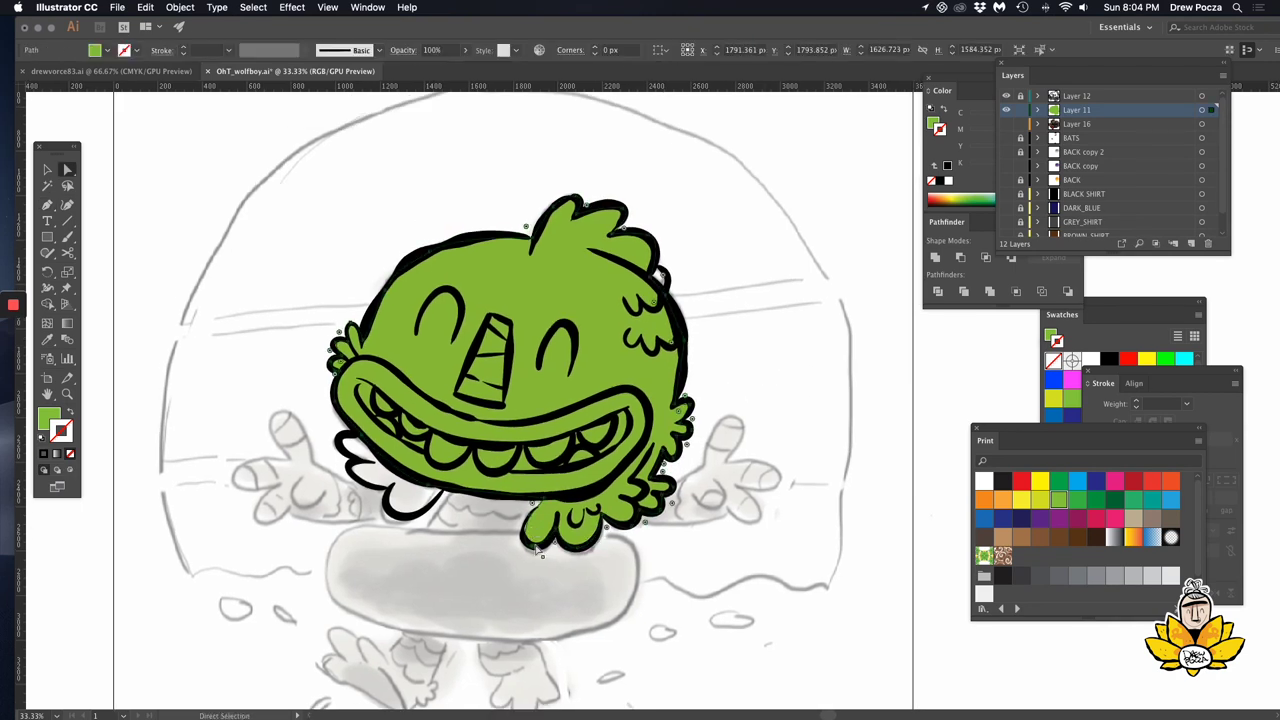
key("p")
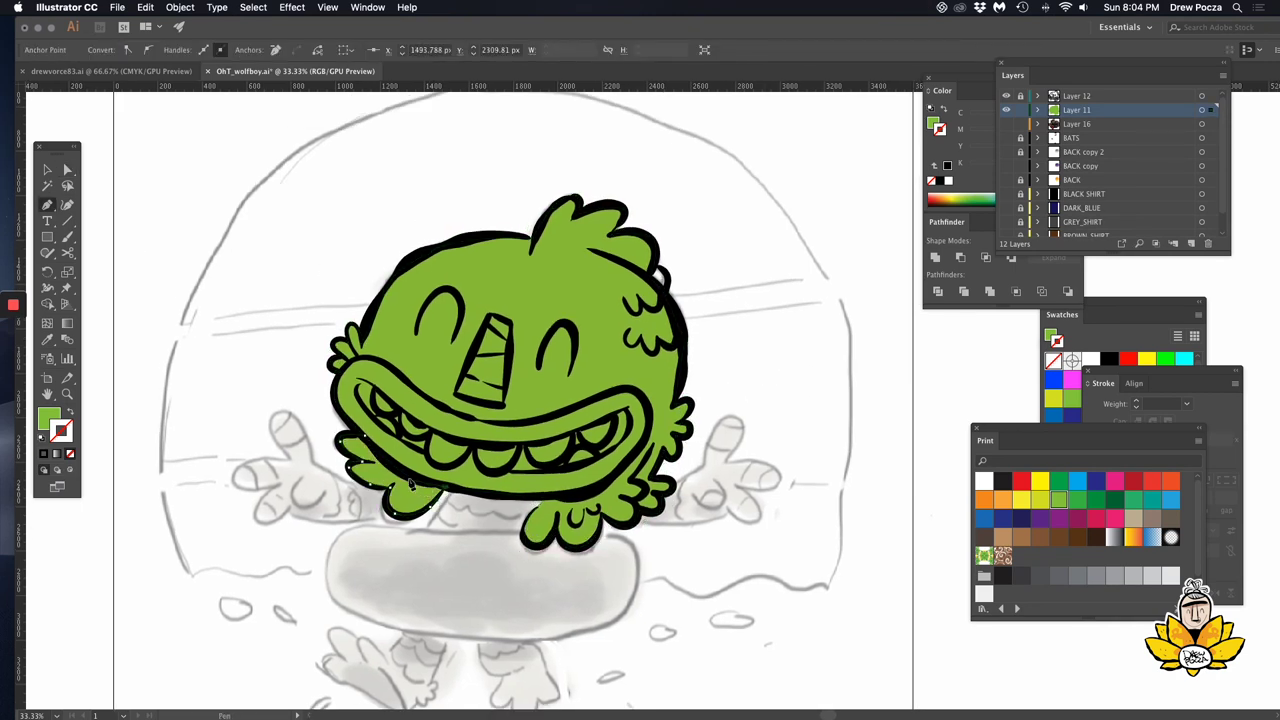
left_click(1077, 498)
left_click(605, 505)
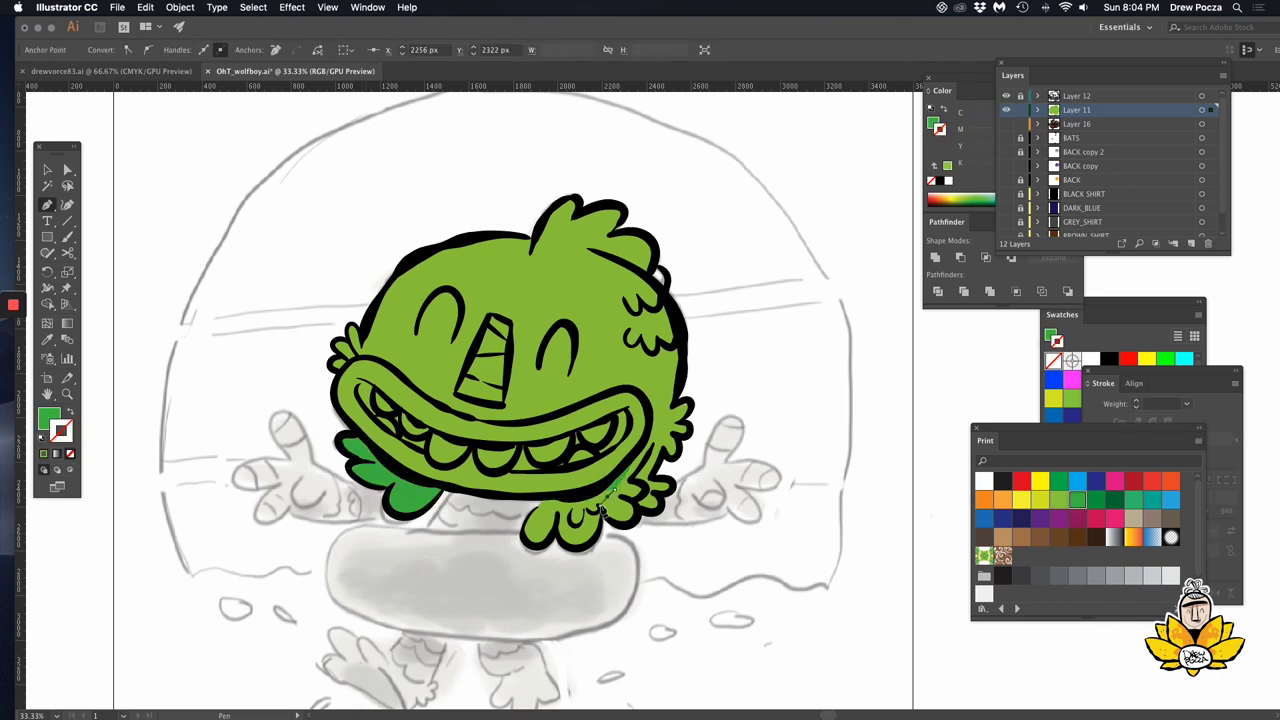
Zoom in, select and deselect the face's black outline path, and frame the whole grin.
key("ctrl+equal")
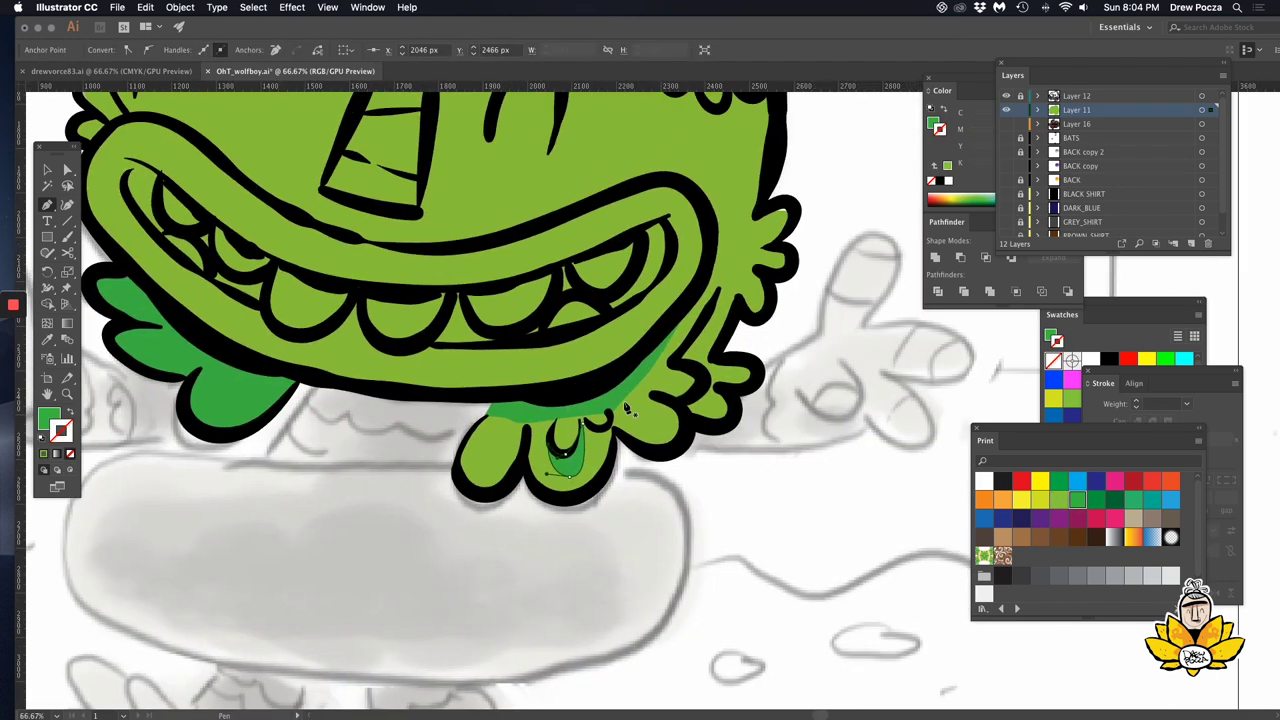
key("a")
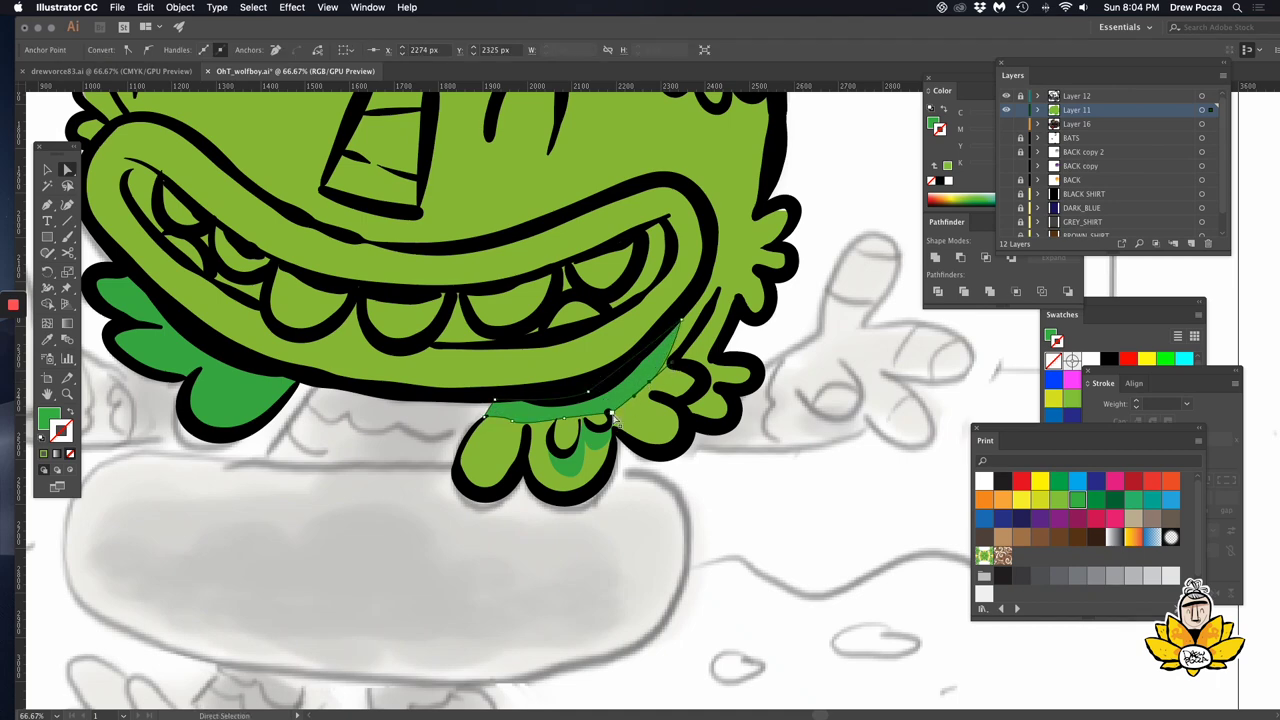
scroll(700, 340, "up", 2)
left_click(776, 307)
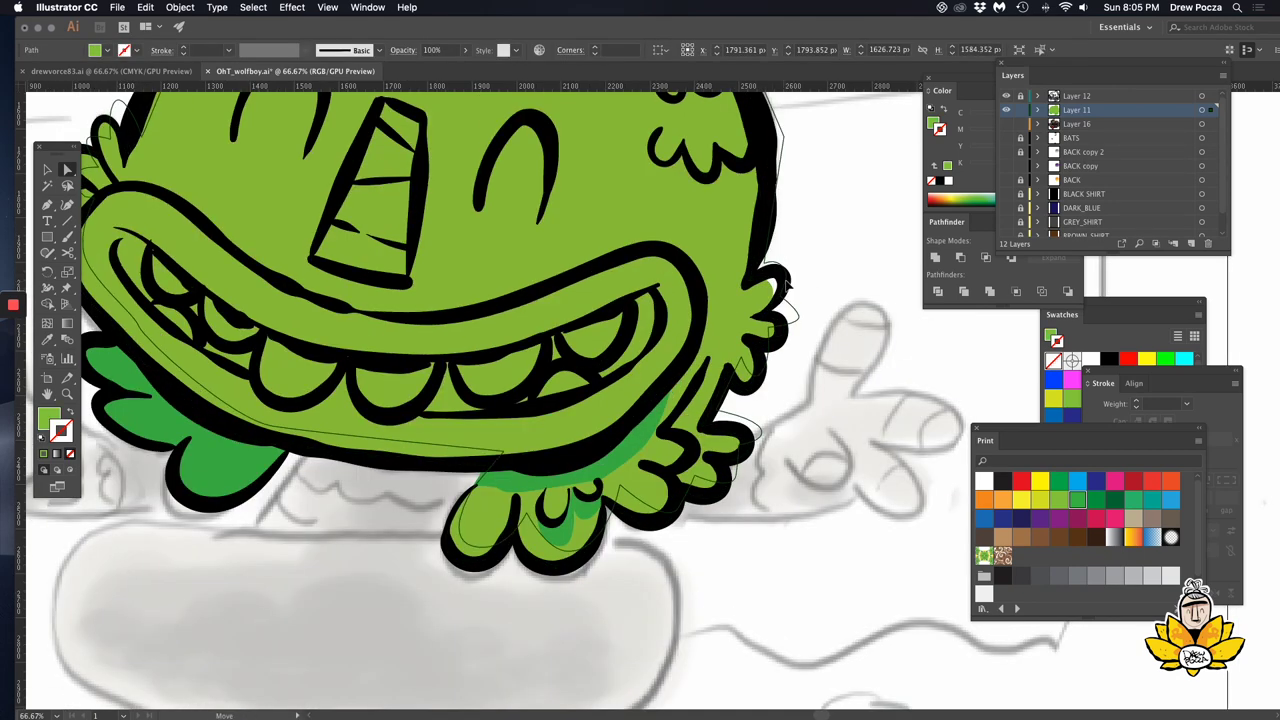
left_click(806, 270)
scroll(751, 229, "up", 5)
left_click_drag(751, 229, 815, 115)
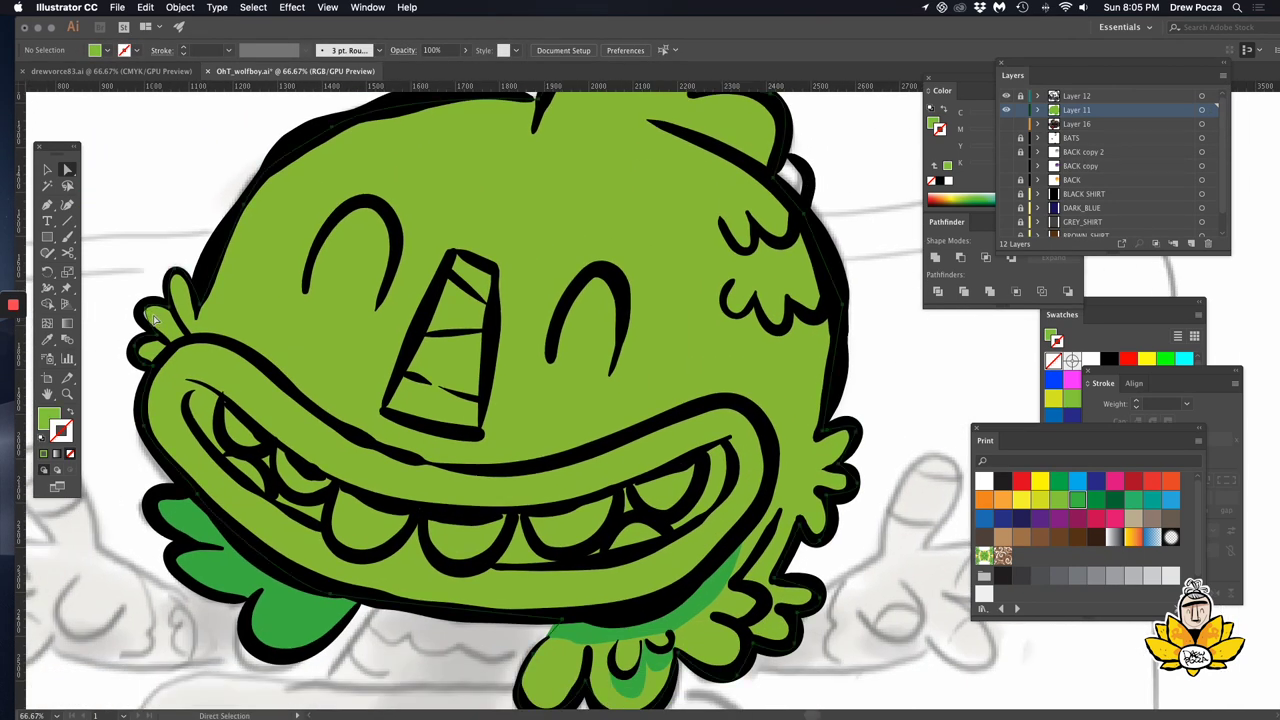
Set the fill to white with no stroke and draw a white shape over the upper-left tooth.
key("d")
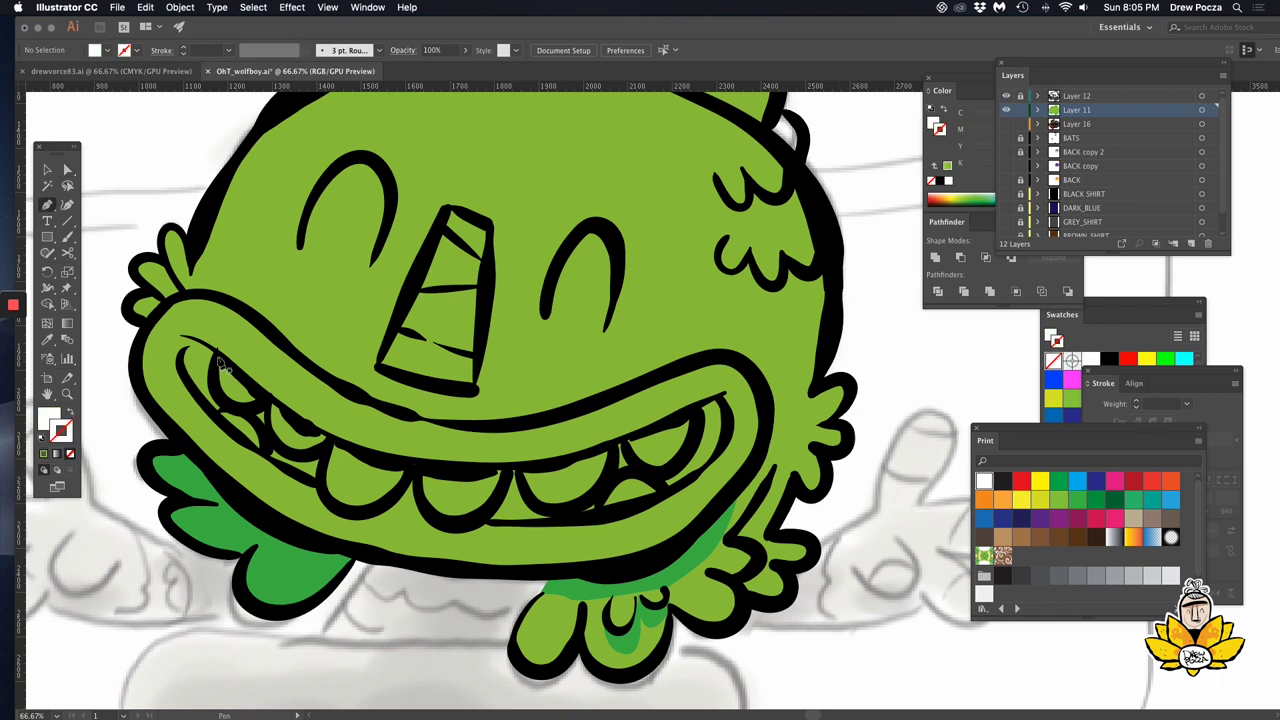
key("p")
left_click(222, 365)
left_click(300, 440)
key("ctrl+z")
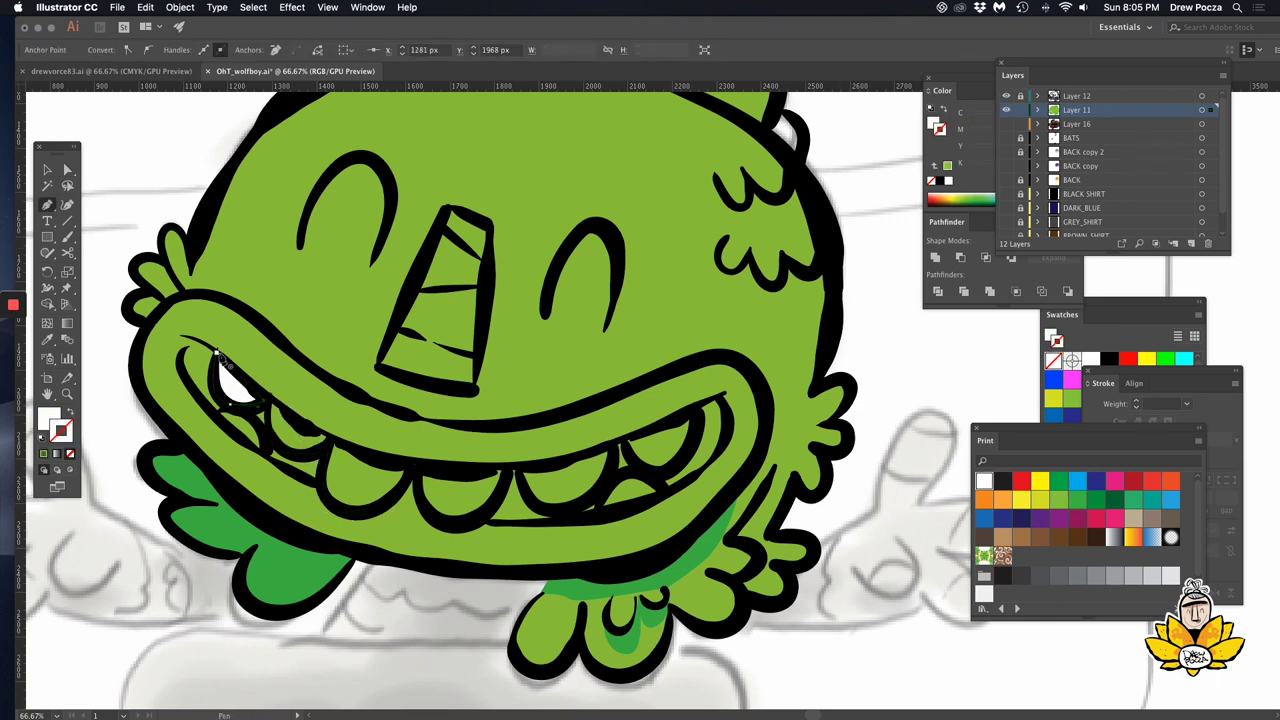
left_click(330, 440)
left_click(250, 445)
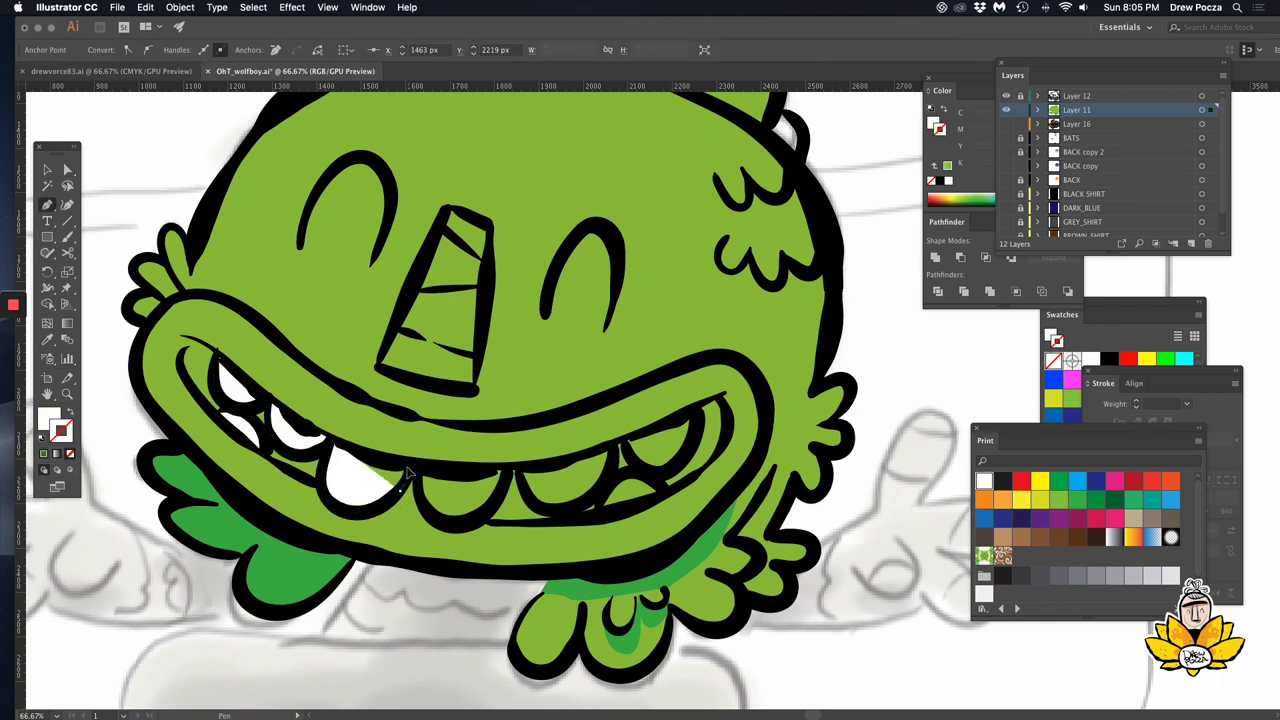
left_click(330, 480)
left_click(415, 465)
Draw white fill shapes over the lower tooth and the right tooth.
left_click(458, 520)
left_click(415, 465)
left_click(565, 500)
left_click(612, 455)
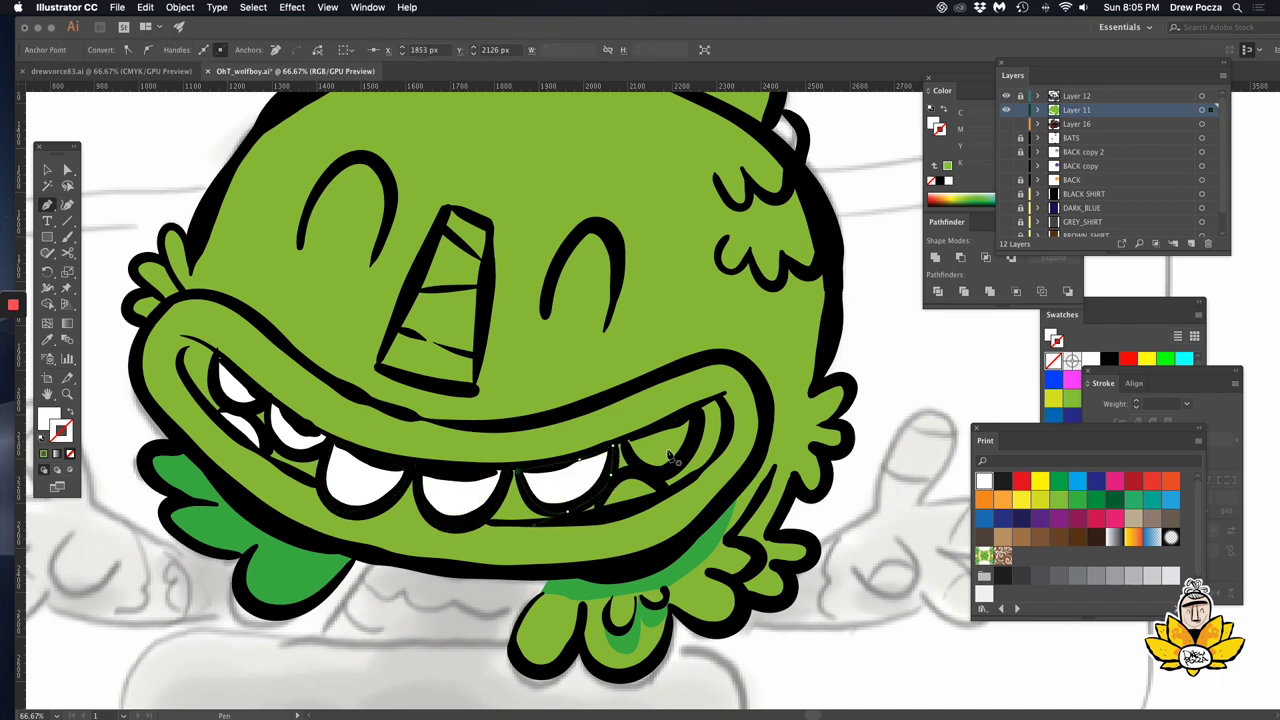
left_click(676, 427)
left_click(604, 517)
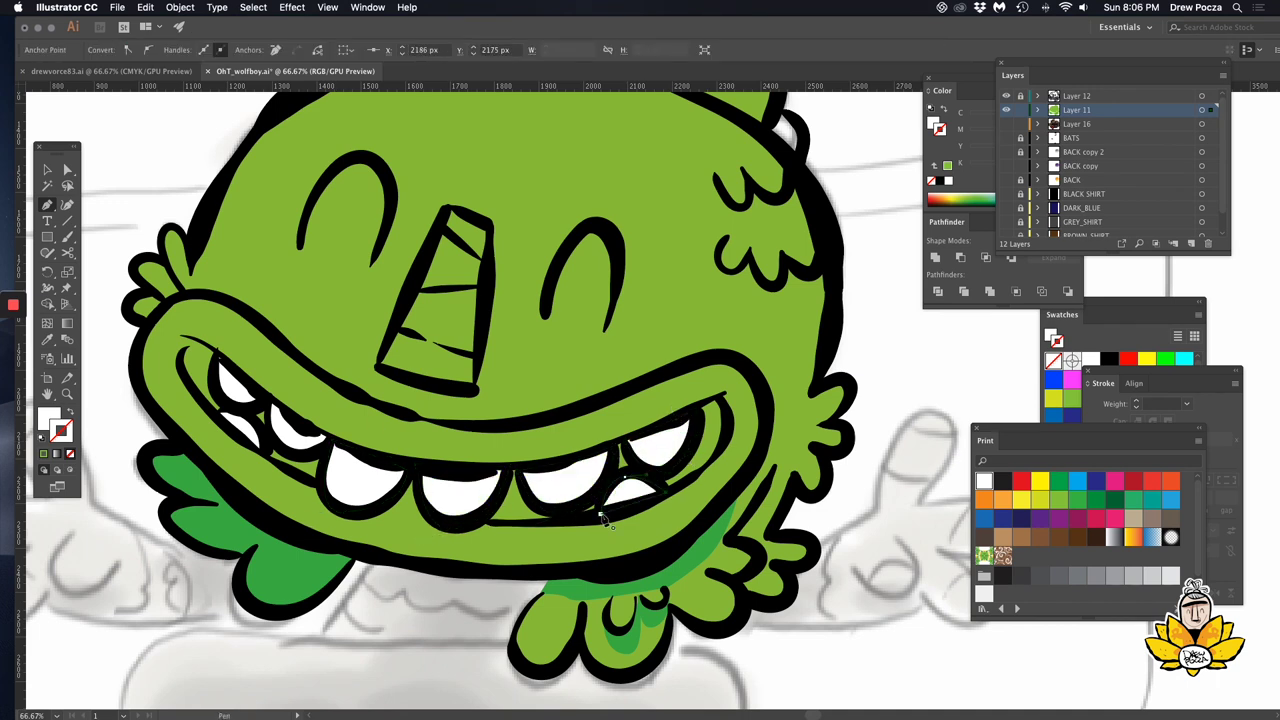
Trace a closed mouth-interior shape starting along the upper lip.
left_click(188, 347)
left_click(505, 465)
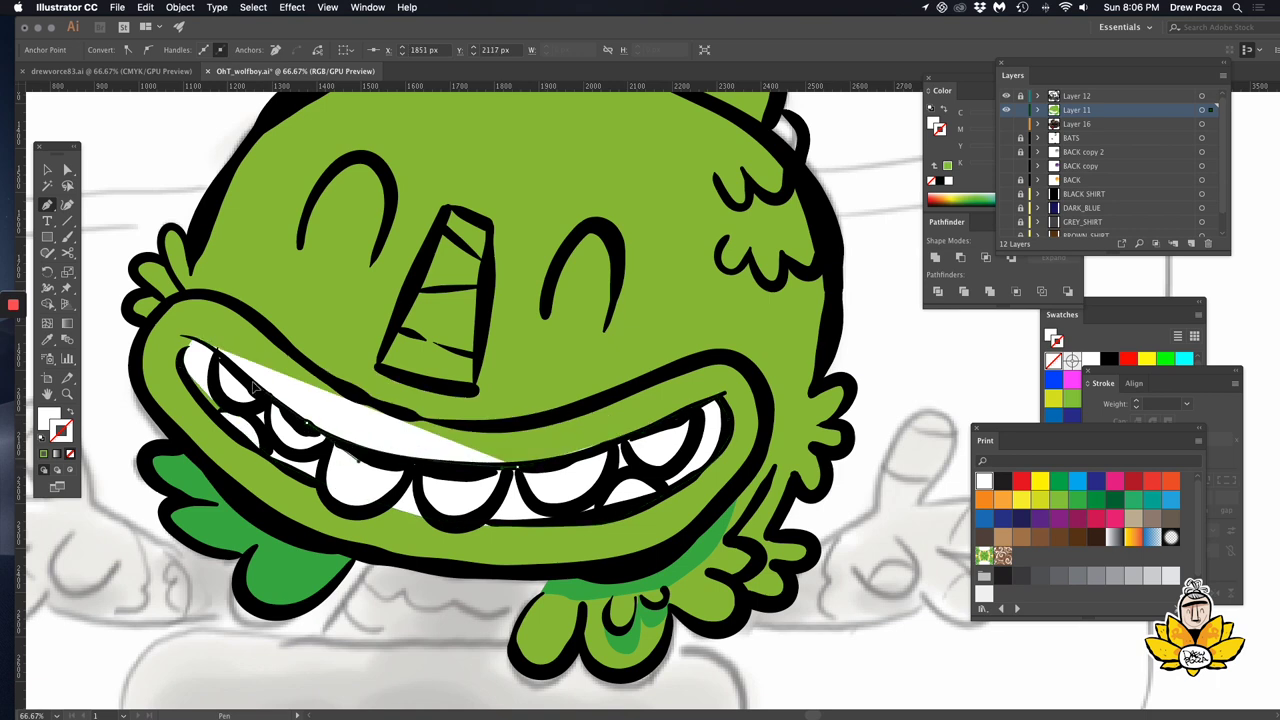
left_click(188, 347)
Fill the mouth-interior shape pink and send it behind the teeth.
left_click(1114, 517)
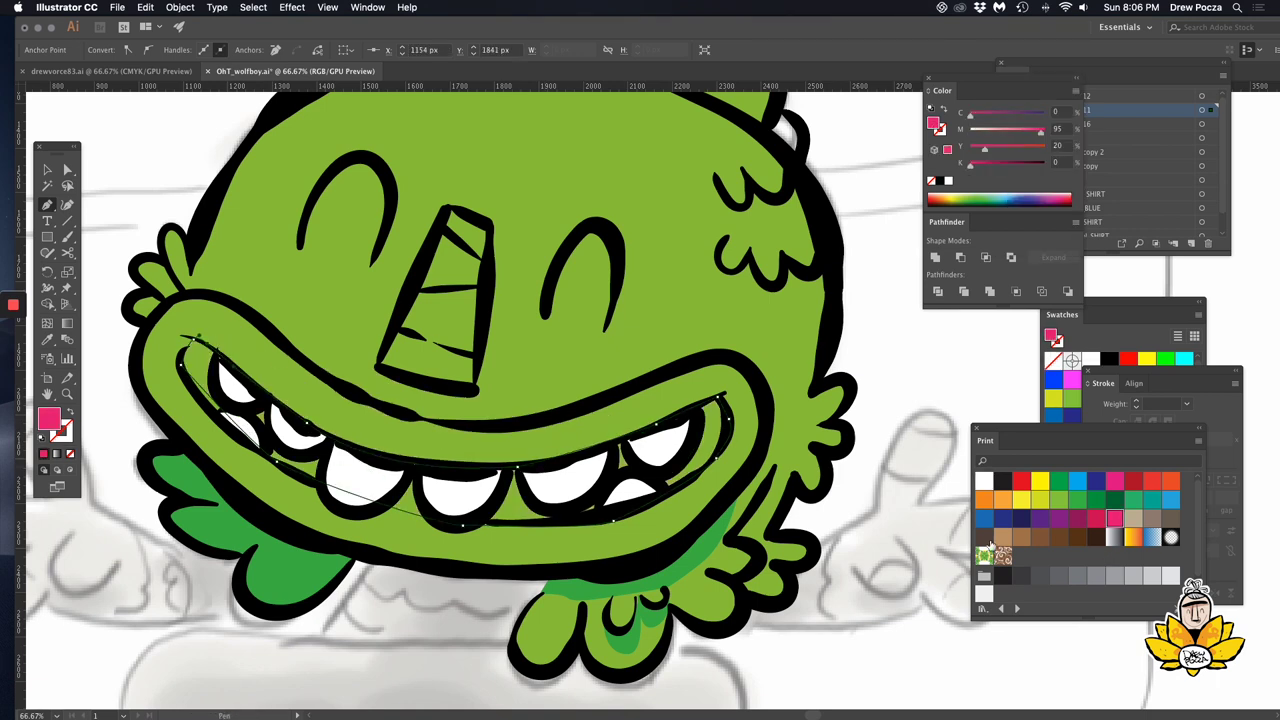
key("ctrl+bracketleft")
key("a")
scroll(94, 508, "left", 3)
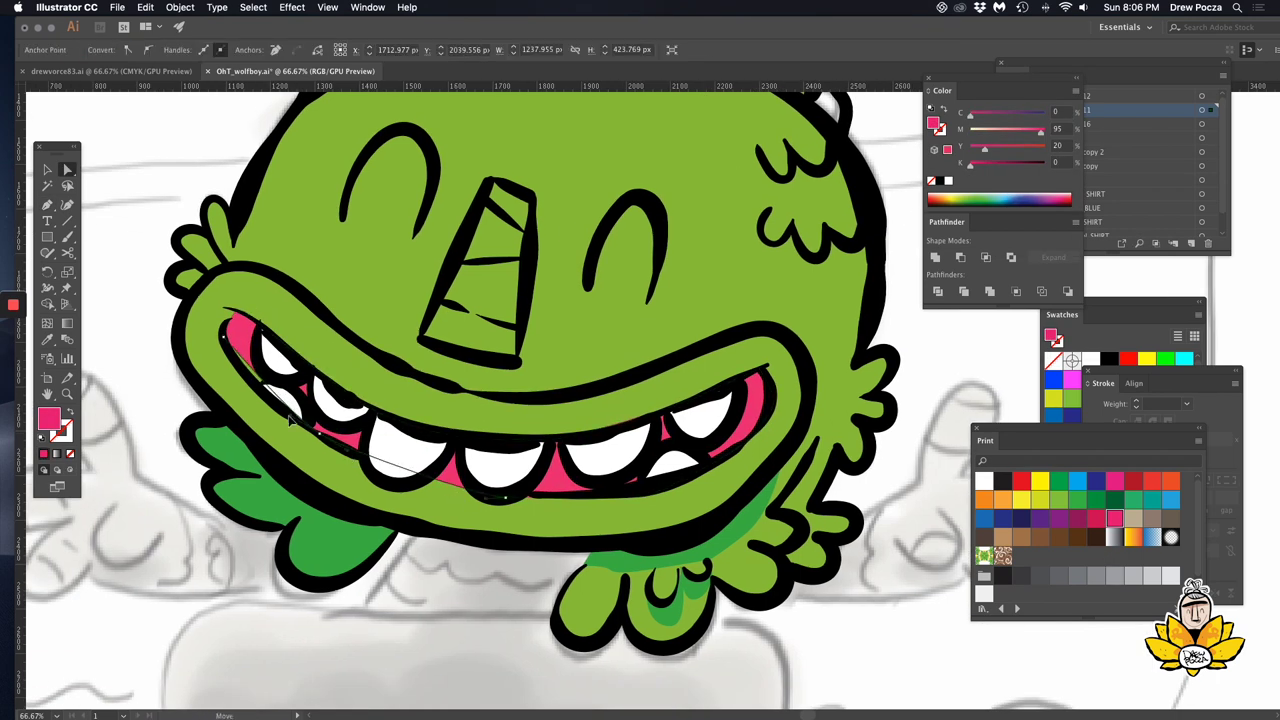
scroll(291, 421, "up", 3)
Choose light grey (K 20) and draw shading on the first tooth.
left_click(1152, 575)
key("p")
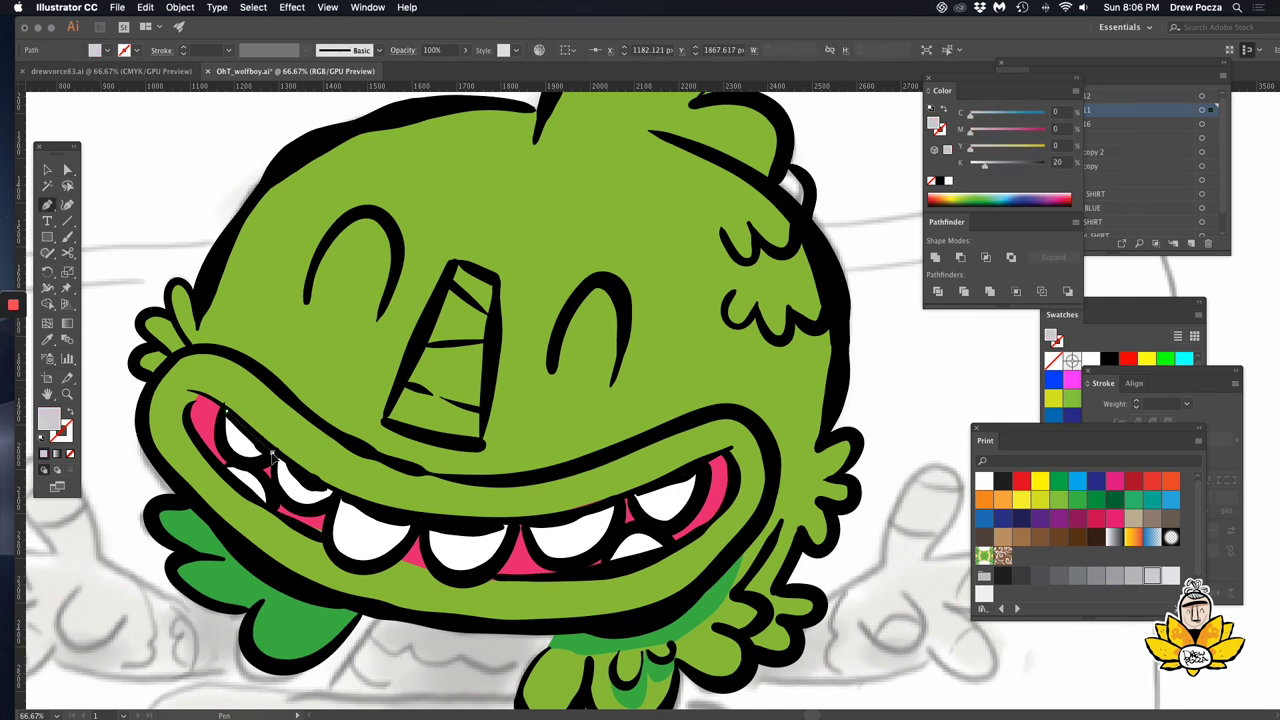
left_click(270, 454)
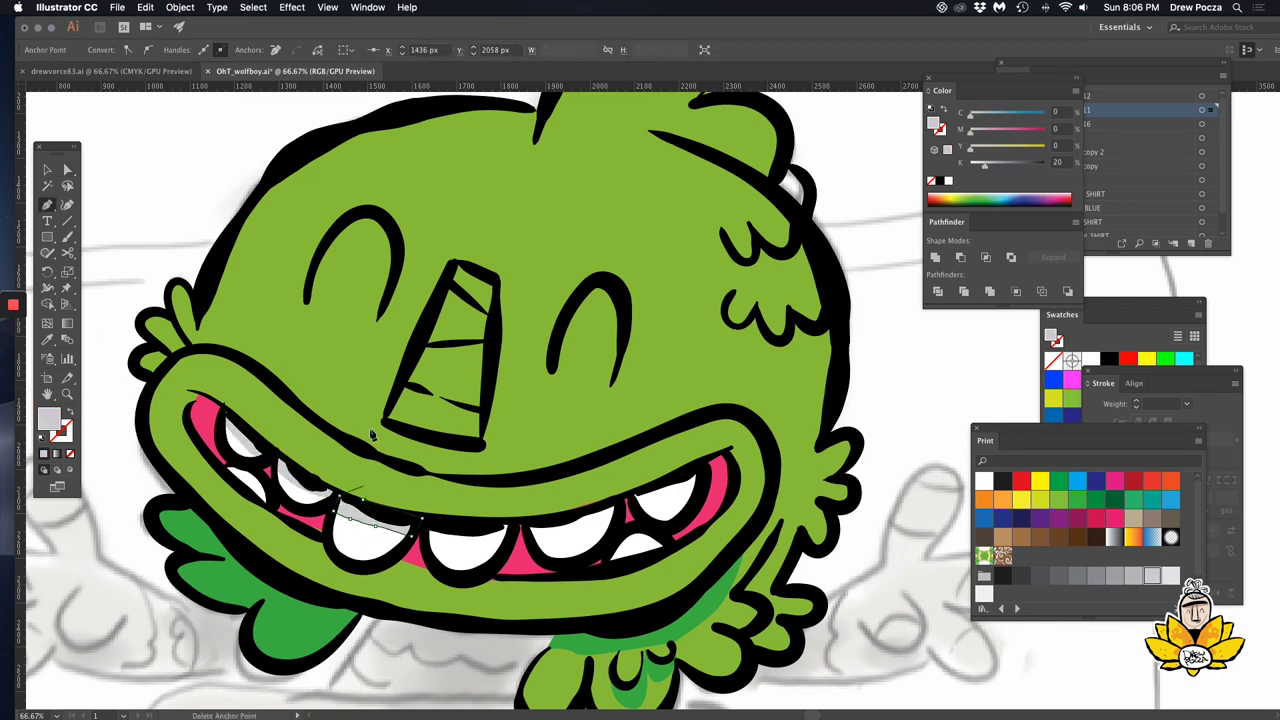
left_click(339, 499)
Draw grey shading shapes across the remaining lower and right teeth.
left_click(420, 521)
left_click(515, 522)
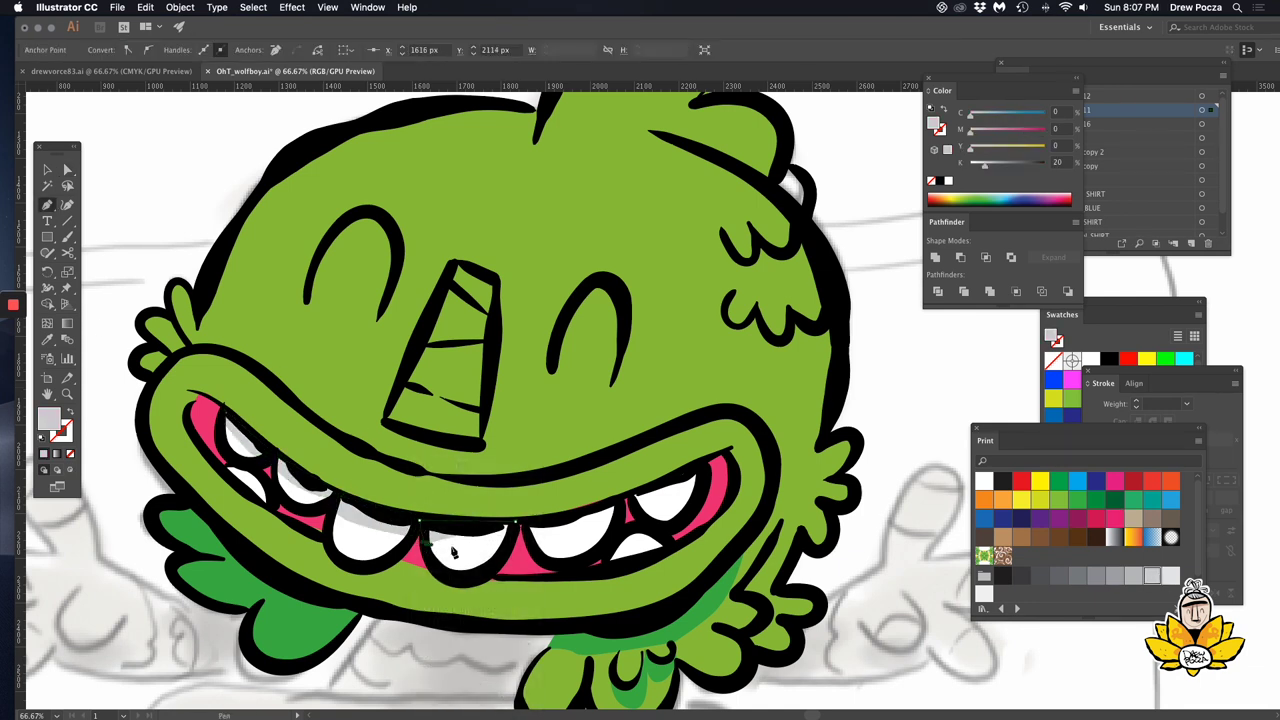
left_click(480, 545)
left_click(528, 531)
left_click(580, 534)
left_click(632, 504)
left_click(707, 471)
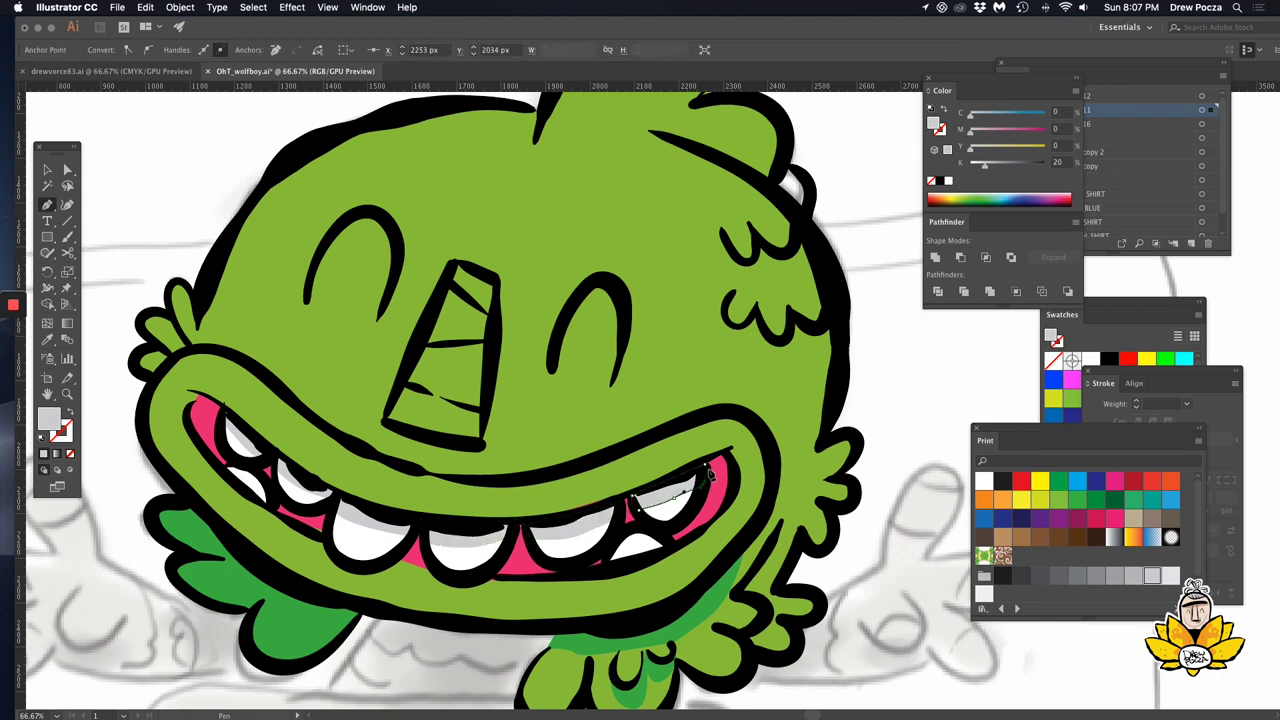
left_click(68, 172)
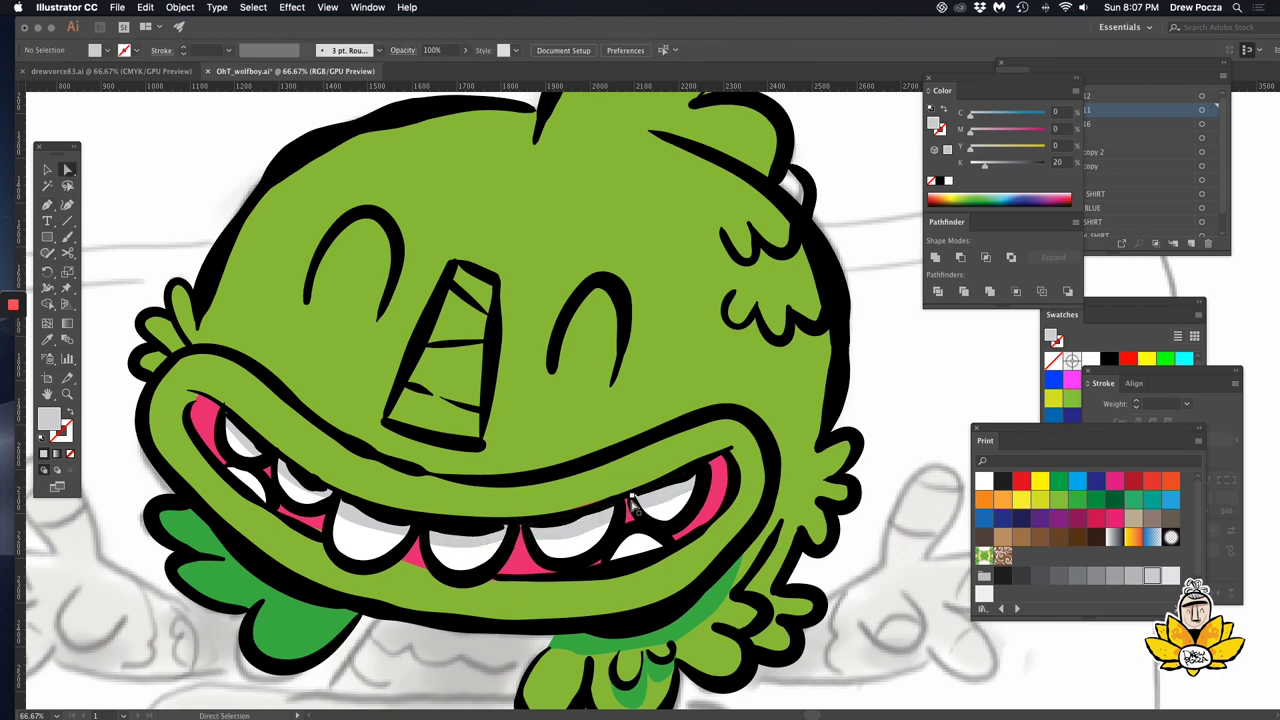
Zoom in on the mouth and inspect the tooth-edge, lip outline and body paths.
key("ctrl+plus")
scroll(733, 438, "down", 3)
scroll(733, 438, "left", 3)
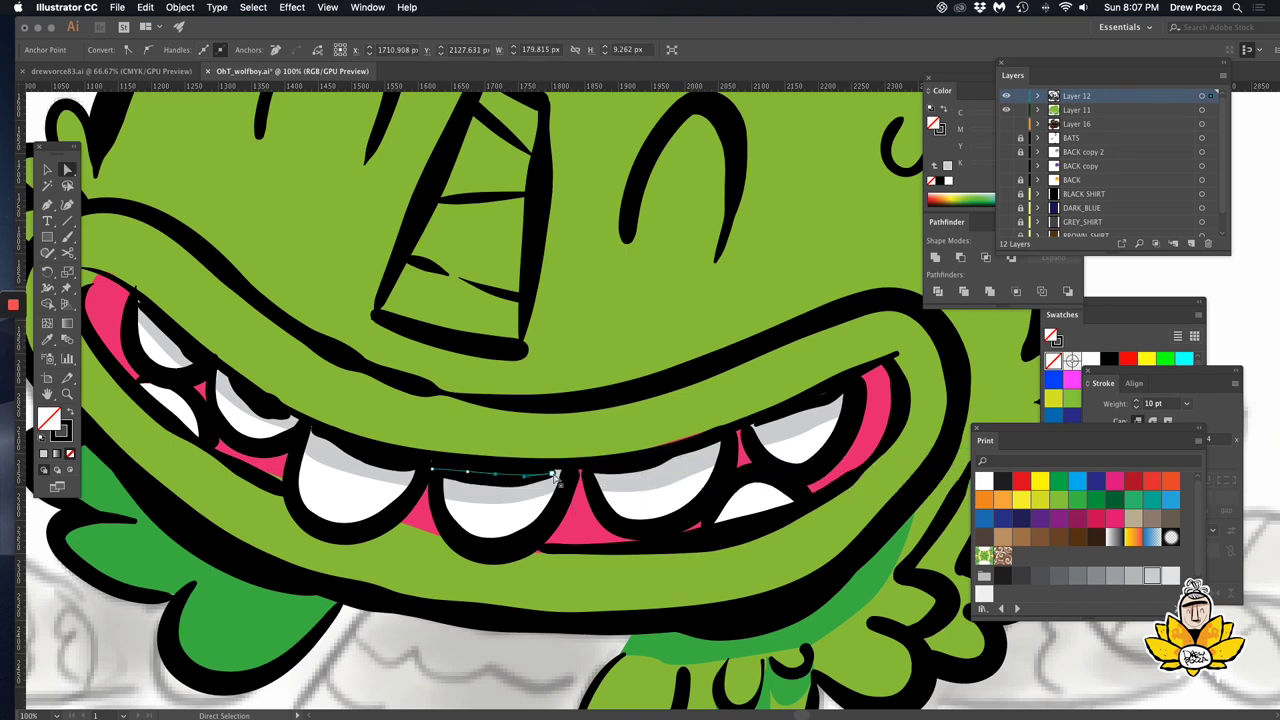
left_click(760, 430)
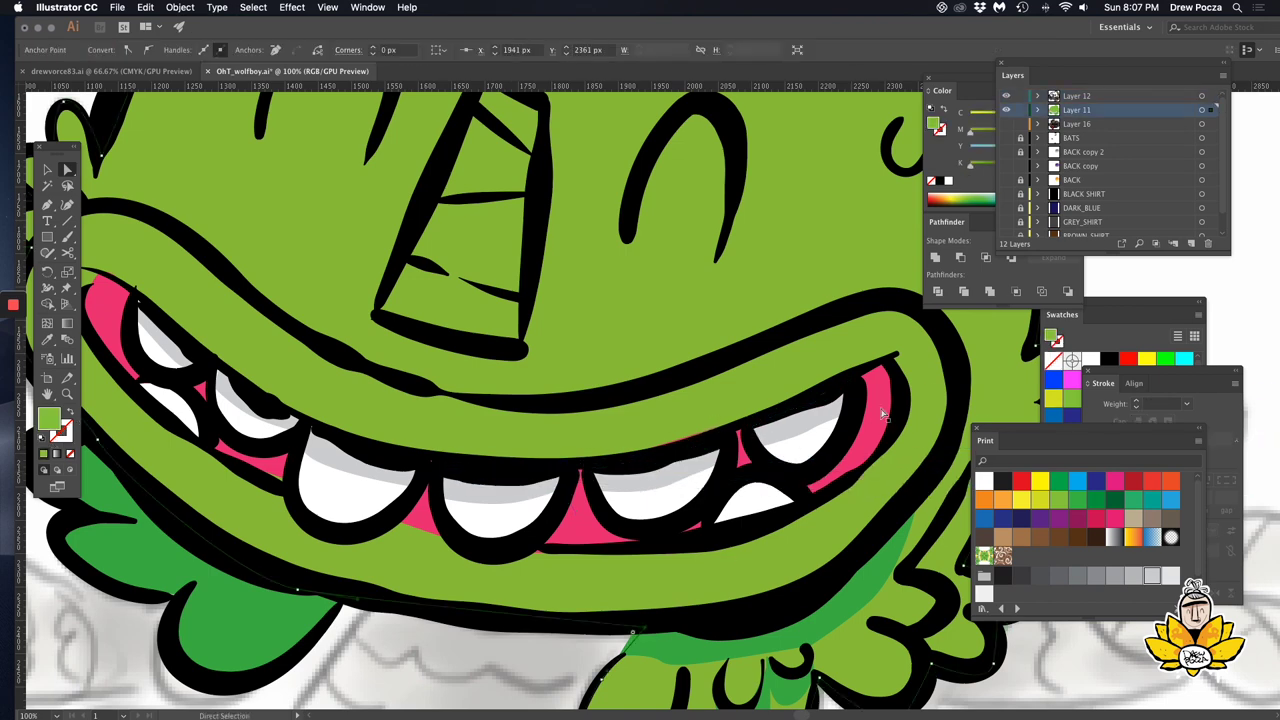
left_click(857, 385)
scroll(857, 385, "left", 3)
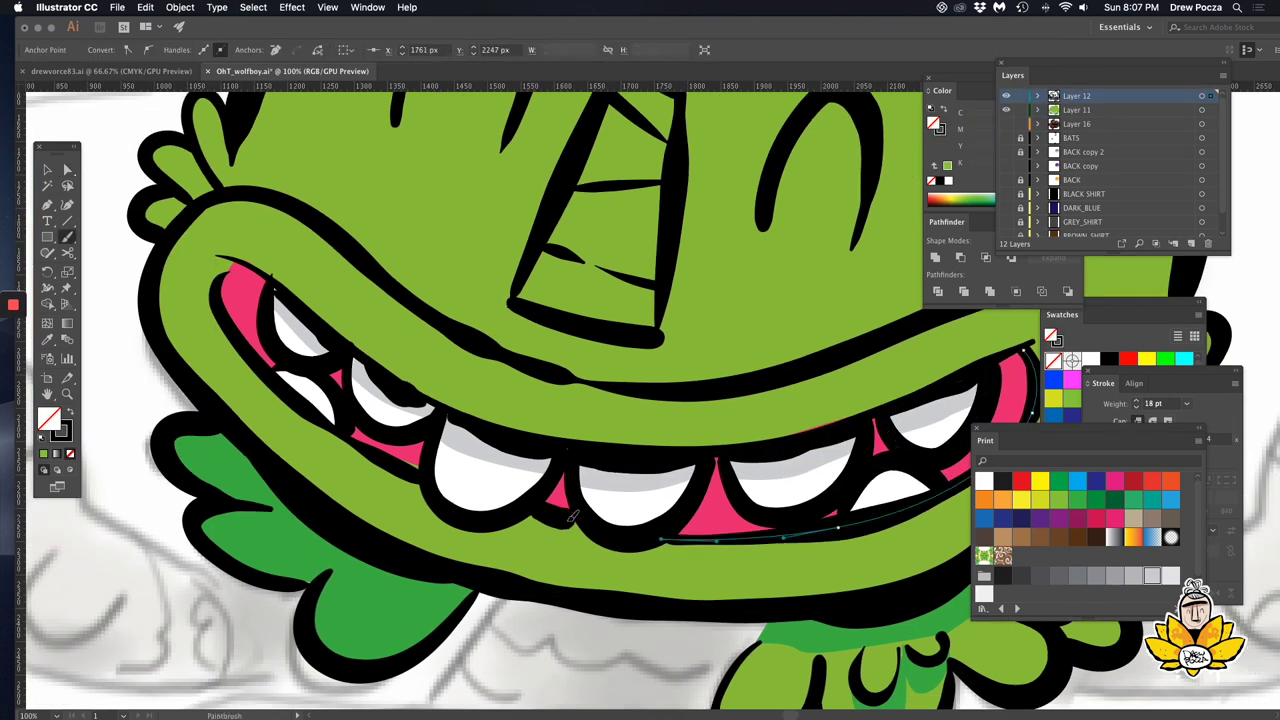
left_click(474, 430)
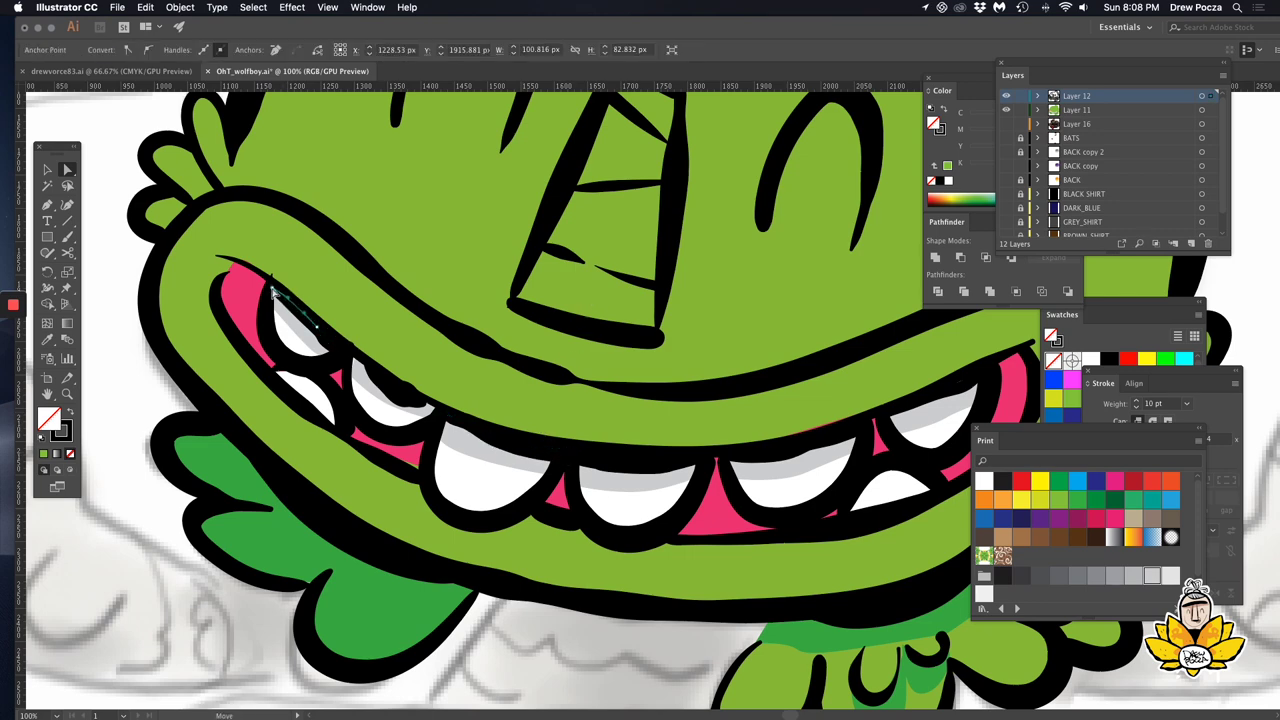
left_click(272, 280)
key("super+shift+a")
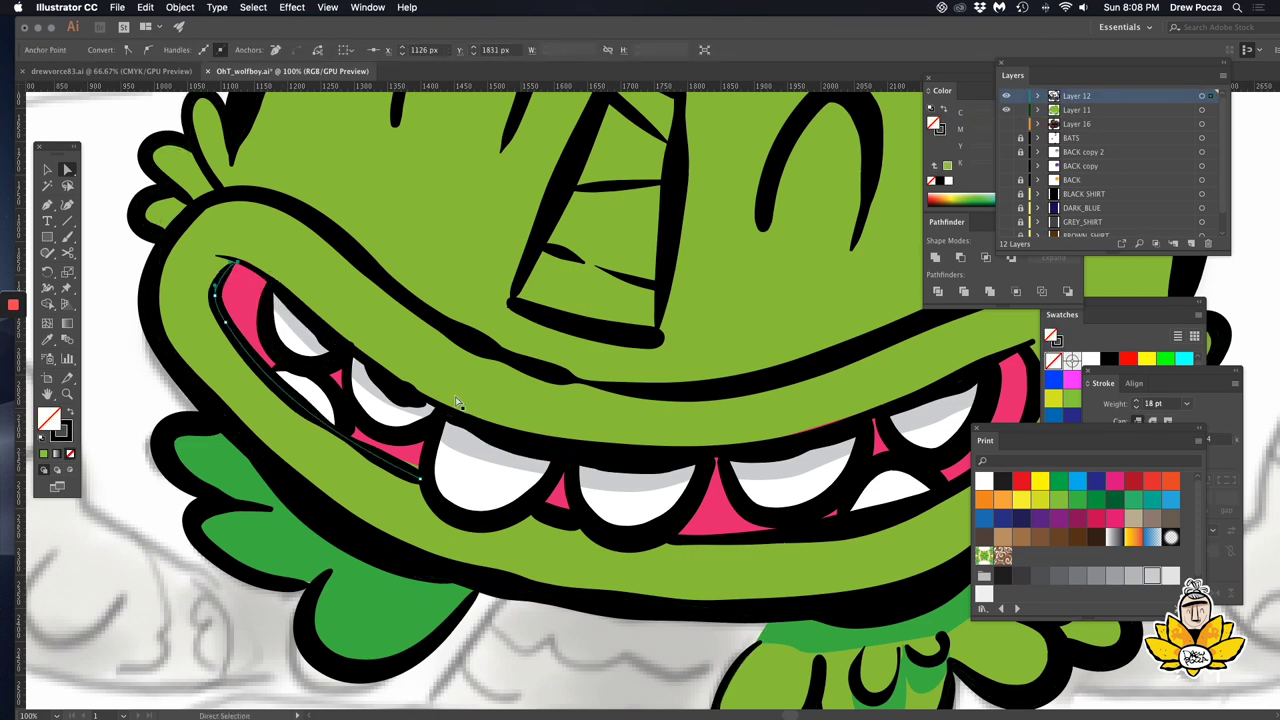
Inspect the upper-lip and tooth outline paths, zoom back out, and set green as fill.
mouse_move(898, 490)
left_mouse_down()
mouse_move(798, 470)
mouse_move(780, 480)
left_mouse_up()
left_click(912, 340)
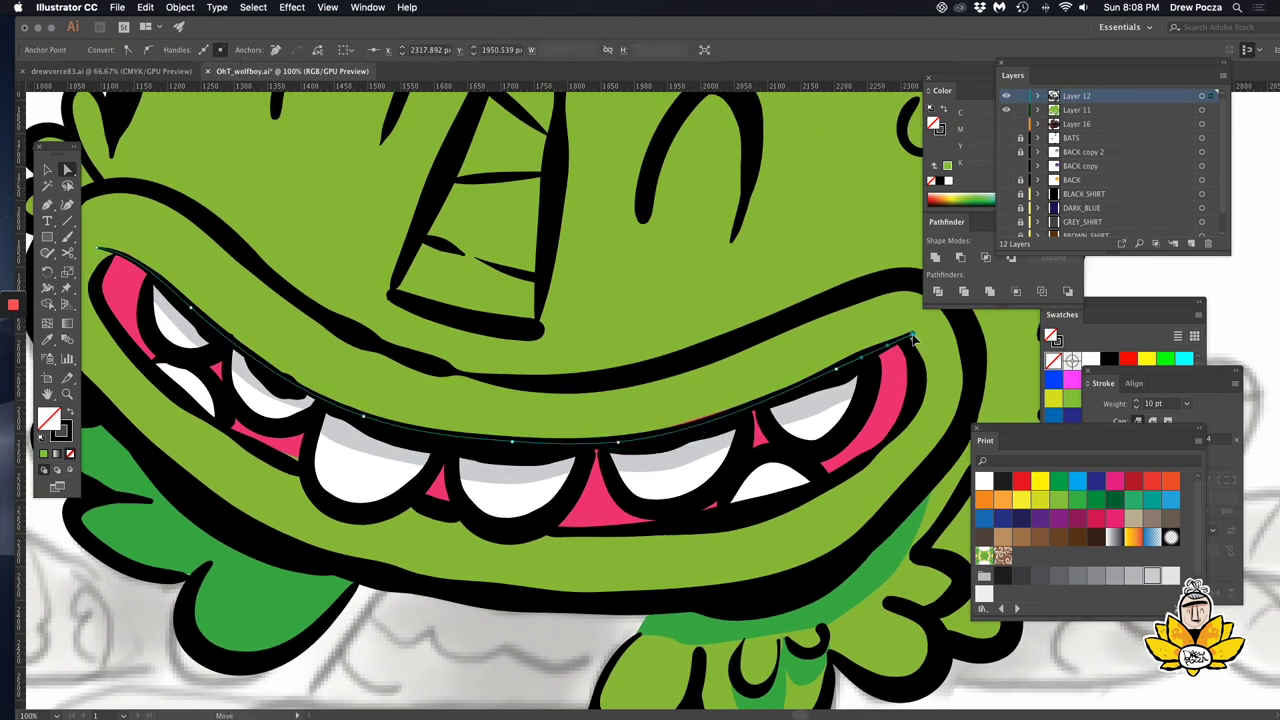
key("super+shift+a")
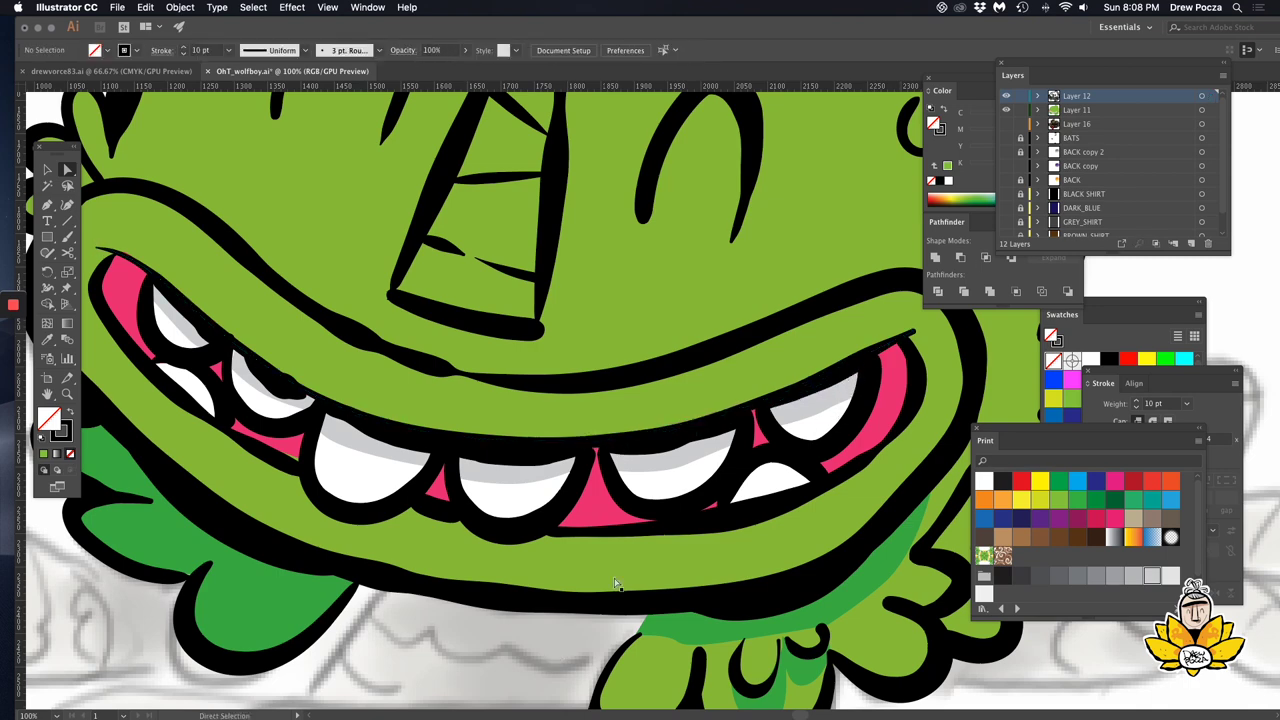
left_click(588, 457)
key("super+shift+a")
key("super+equal")
key("super+equal")
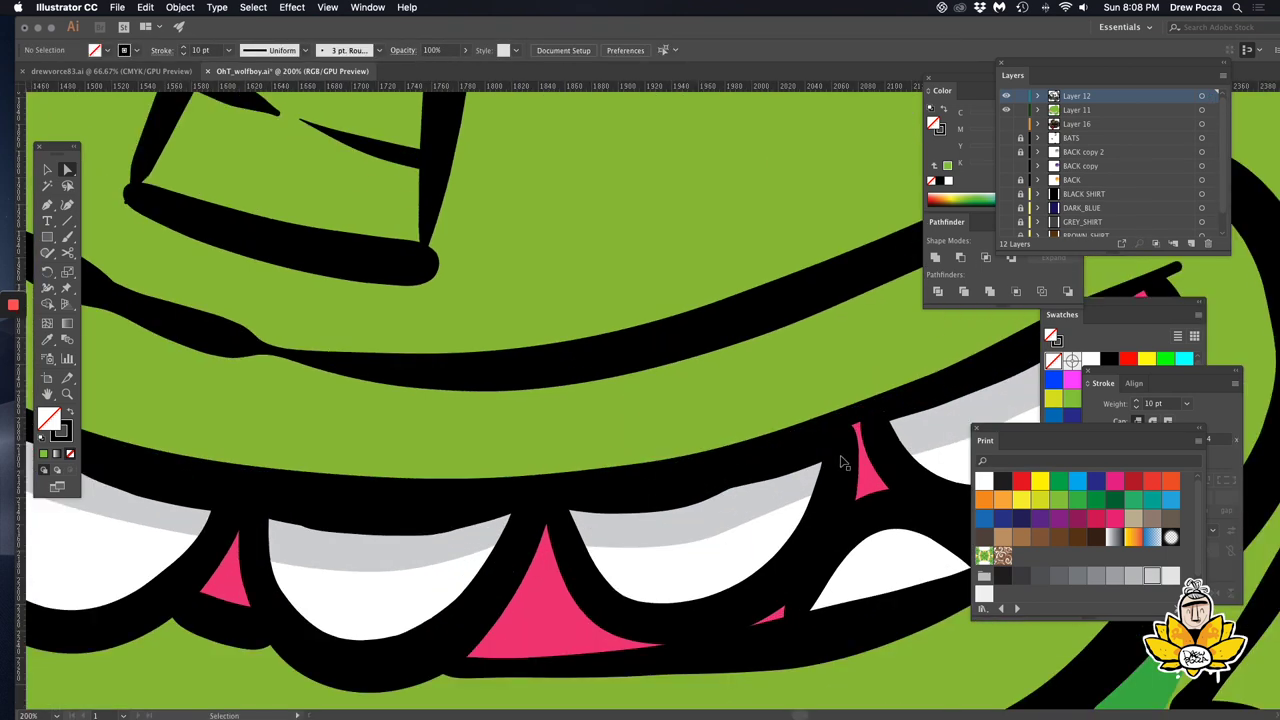
key("super+minus")
key("super+minus")
key("super+minus")
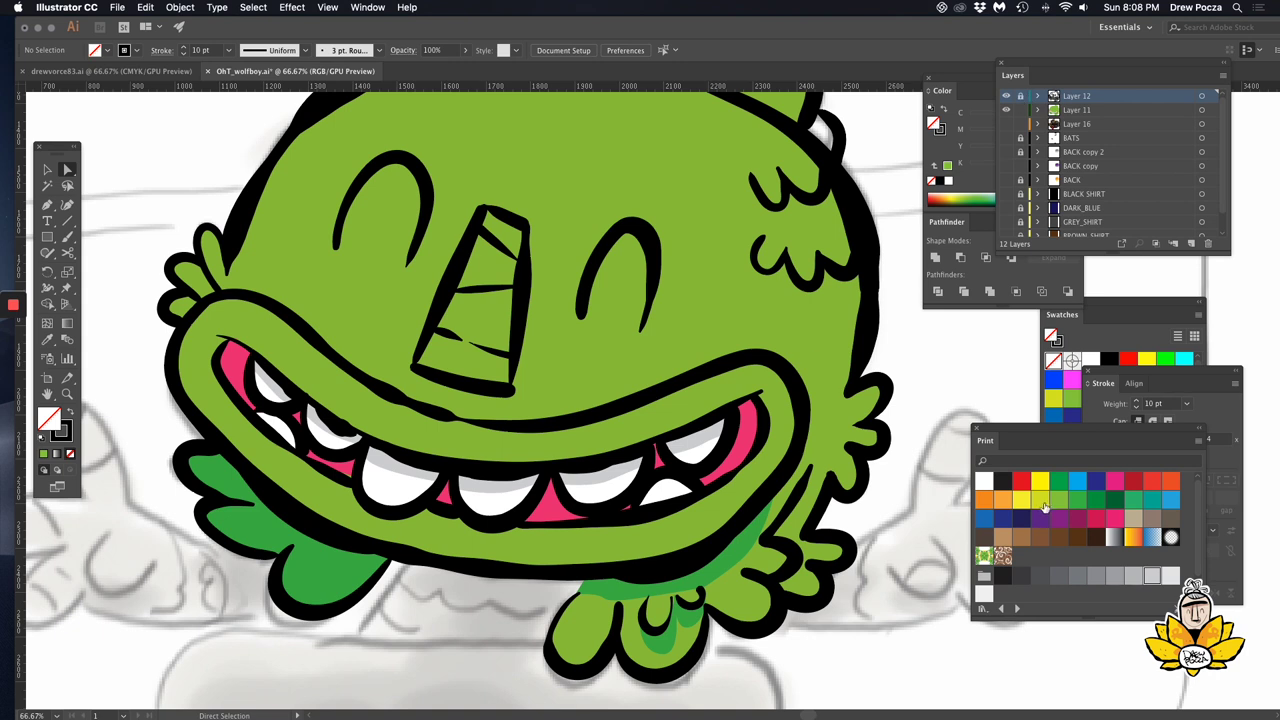
left_click(1057, 500)
Pen-trace a closed lip band shape around the grin.
key("p")
left_click_drag(1028, 88, 969, 127)
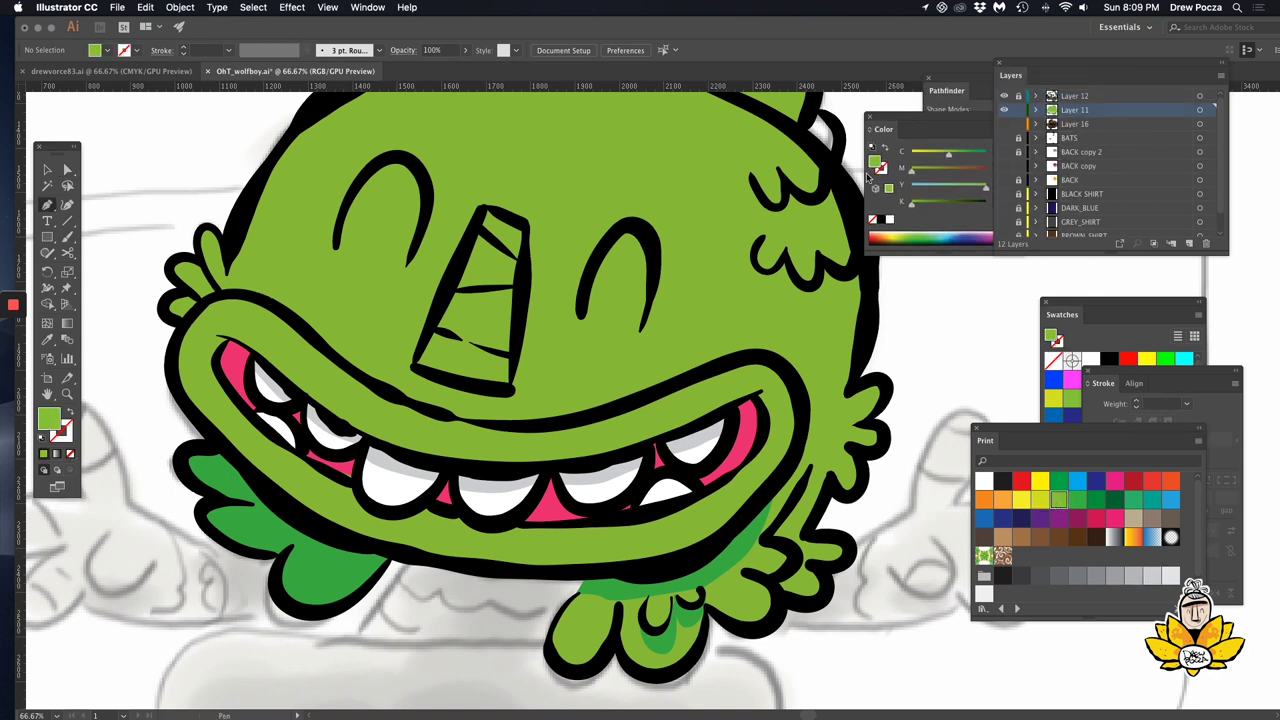
left_click(235, 295)
left_click(176, 373)
left_click(320, 525)
left_click(417, 551)
left_click(609, 572)
left_click(724, 540)
left_click(790, 465)
left_click(809, 408)
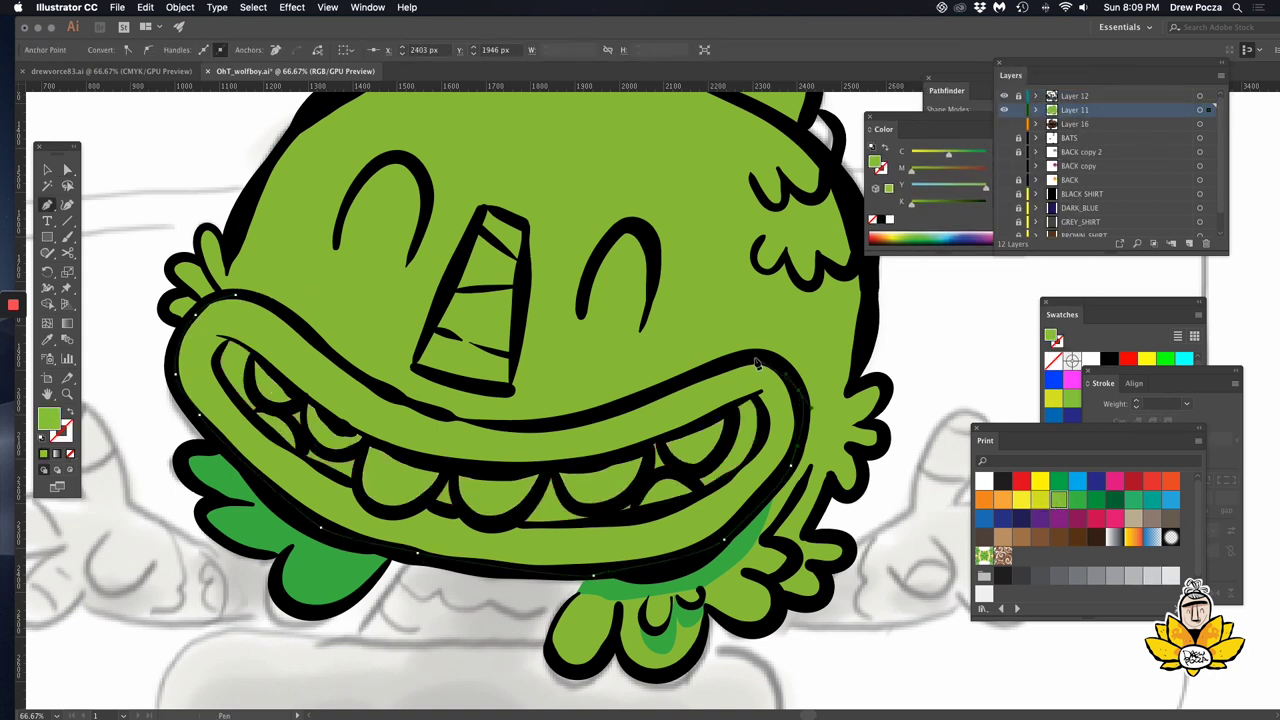
left_click(235, 295)
Adjust the band's fill to yellow-green (C 33, Y 100) and zoom out to 50%.
mouse_move(948, 152)
left_mouse_down()
mouse_move(912, 152)
mouse_move(936, 152)
left_mouse_up()
left_click(67, 170)
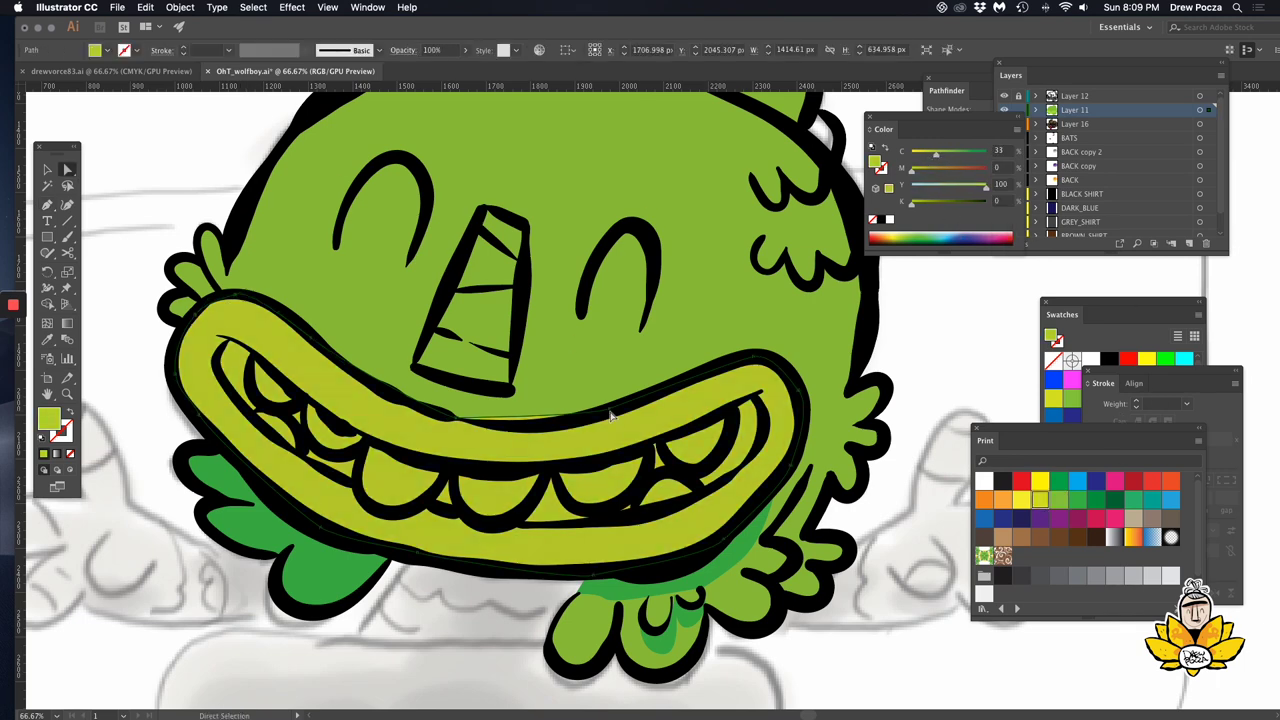
left_click(592, 424)
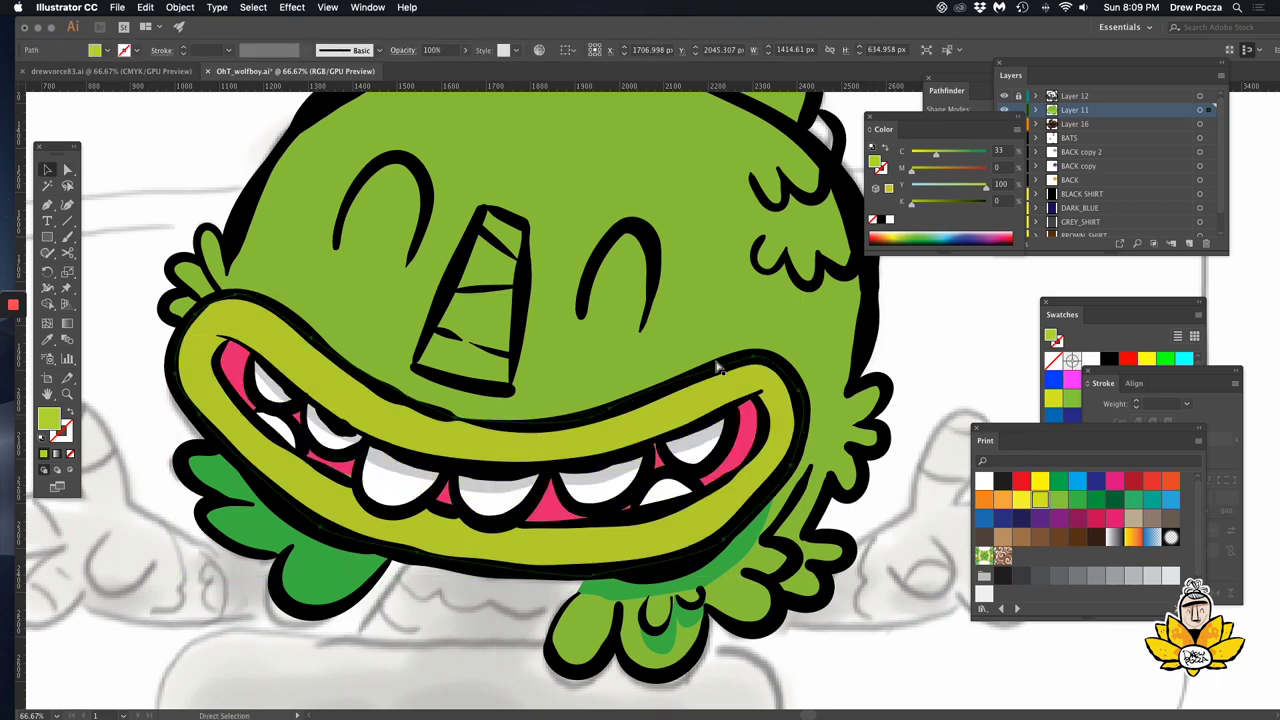
key("super+minus")
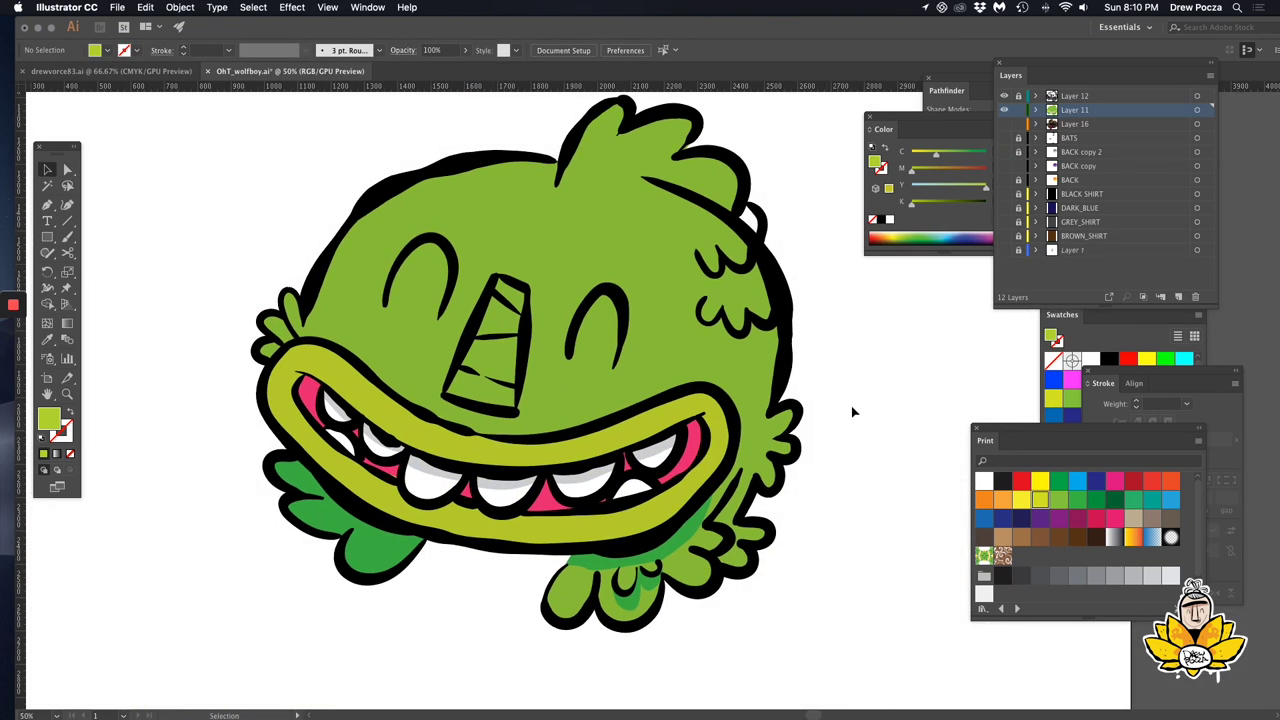
Draw the nose shape and fill it with the lip's yellow-green.
left_click(693, 453)
left_click(922, 202)
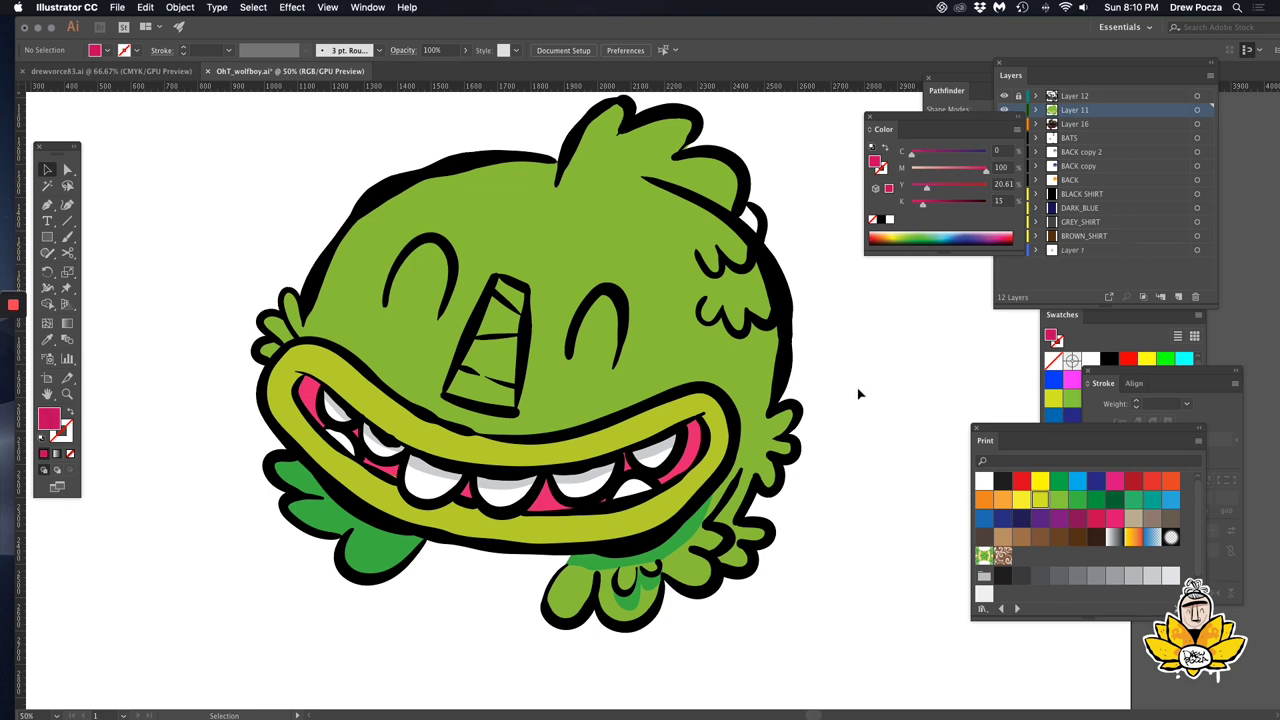
left_click(580, 401)
key("p")
left_click(498, 274)
left_click(444, 394)
left_click(517, 410)
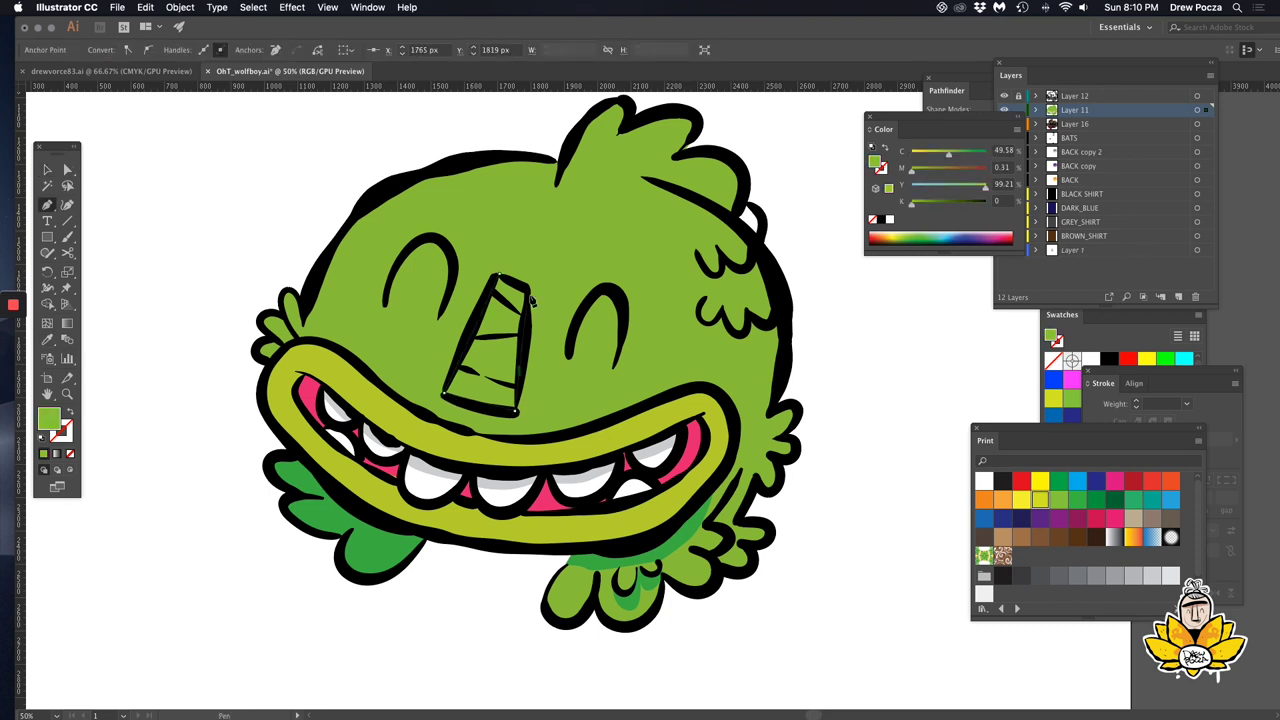
key("i")
left_click(690, 430)
key("ctrl+shift+a")
key("ctrl+minus")
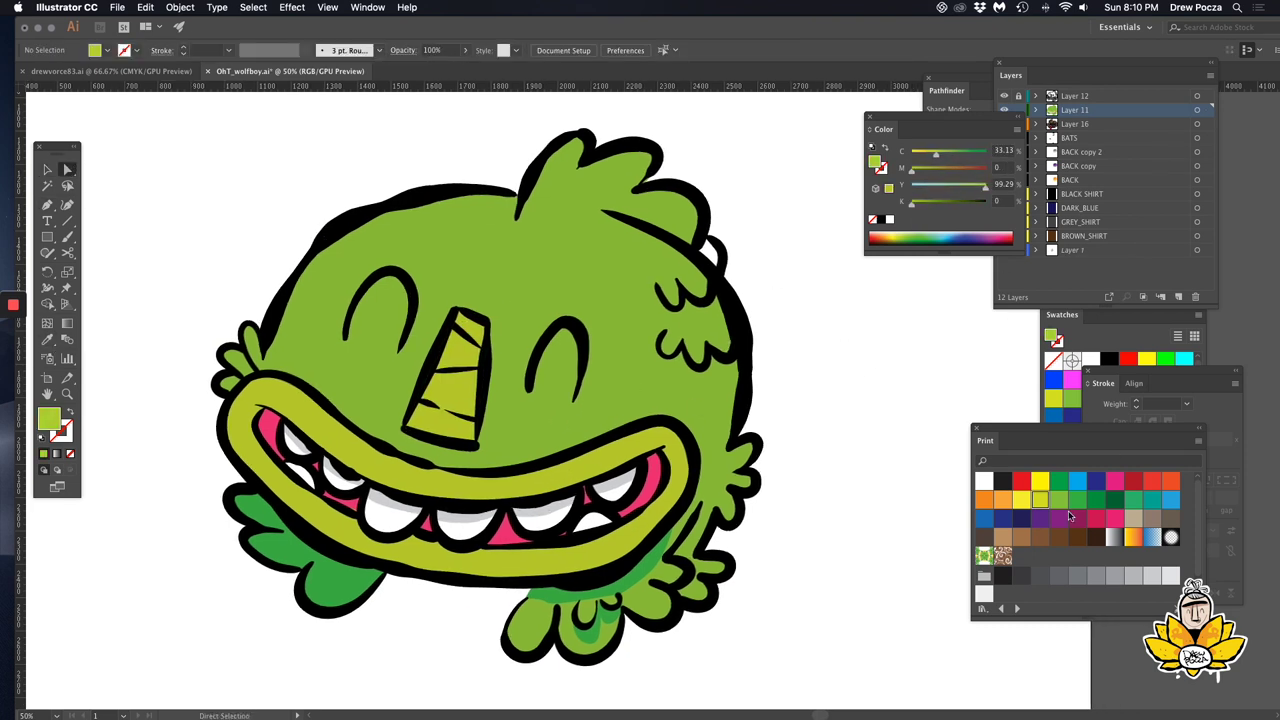
Add a green shadow shape along the nose's right and bottom edges.
left_click(1077, 498)
key("p")
left_click(491, 330)
left_click(497, 390)
left_click(484, 452)
left_click(420, 450)
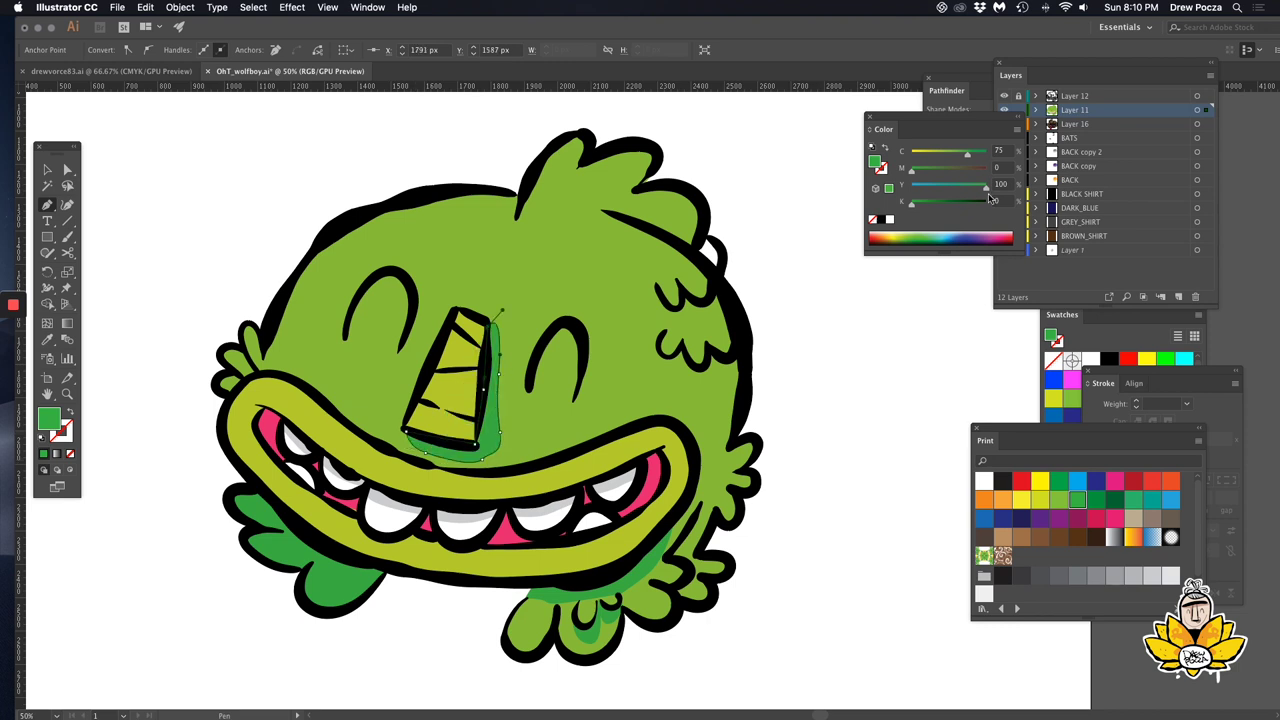
left_click_drag(966, 156, 954, 158)
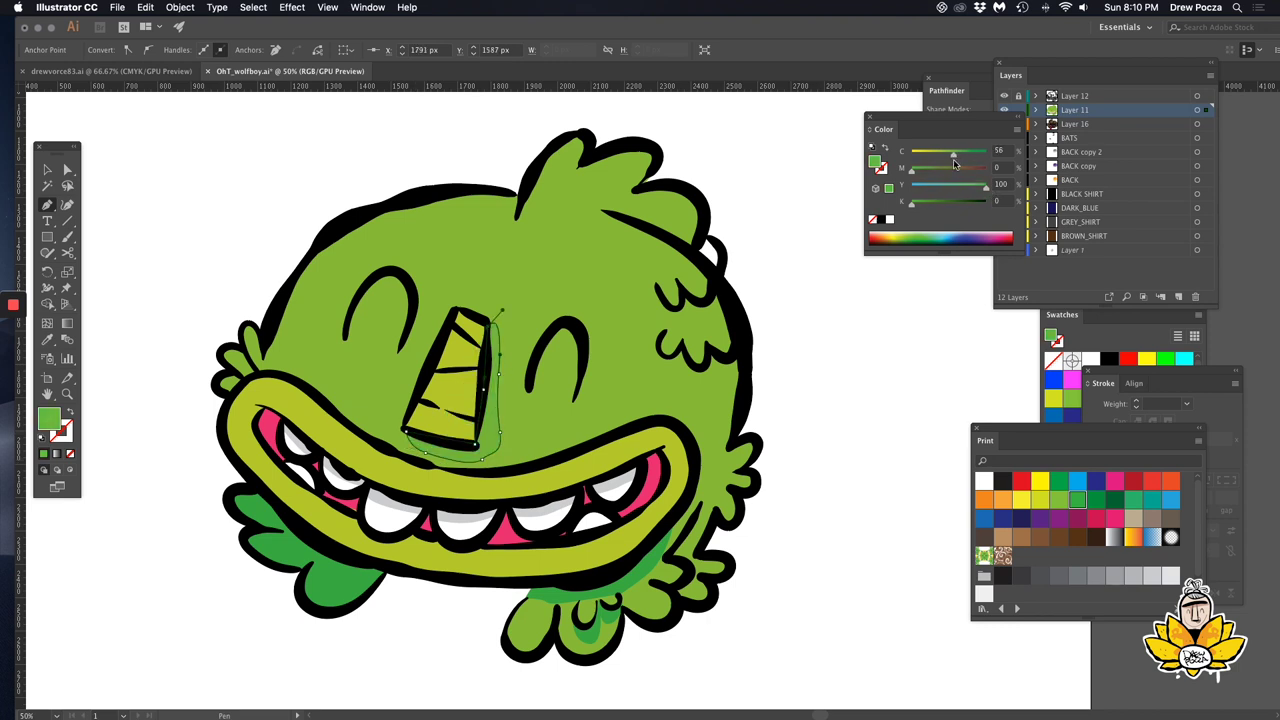
Draw a highlight shape across the forehead filled with yellow-green.
left_click(368, 246)
left_click(394, 214)
left_click(494, 202)
left_click(499, 226)
key("i")
left_click(418, 540)
key("ctrl+shift+a")
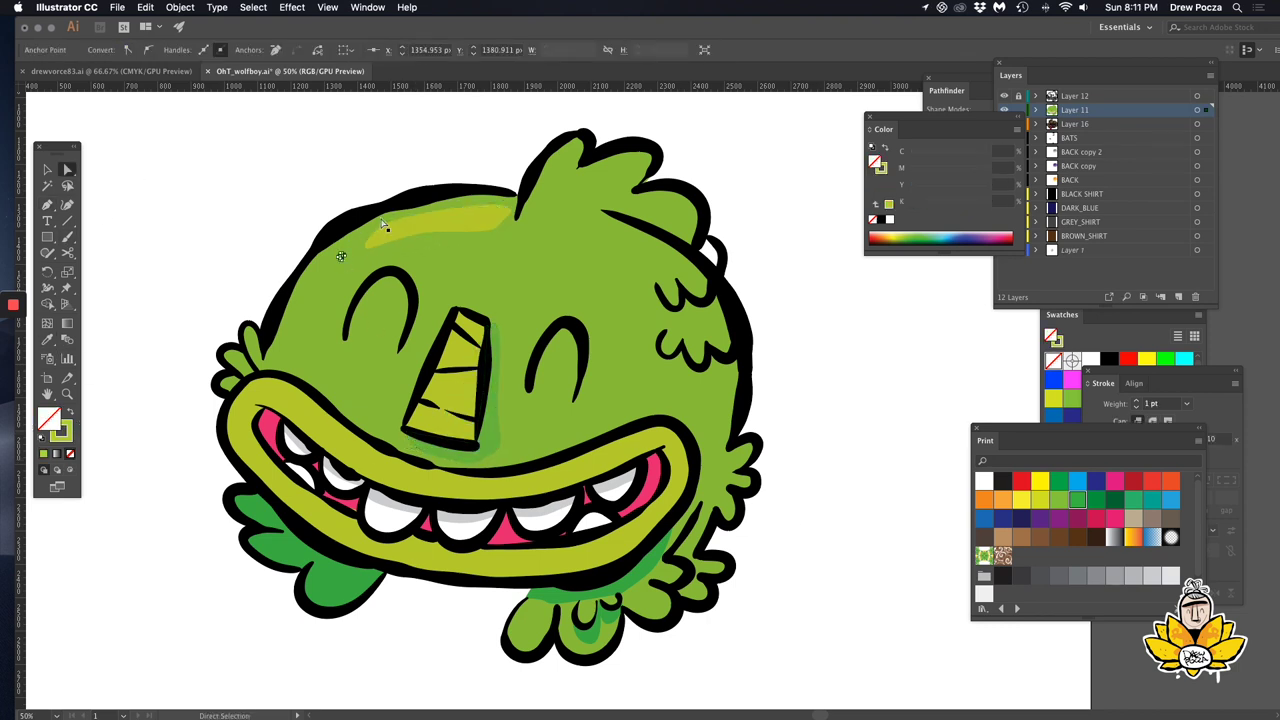
key("shift+x")
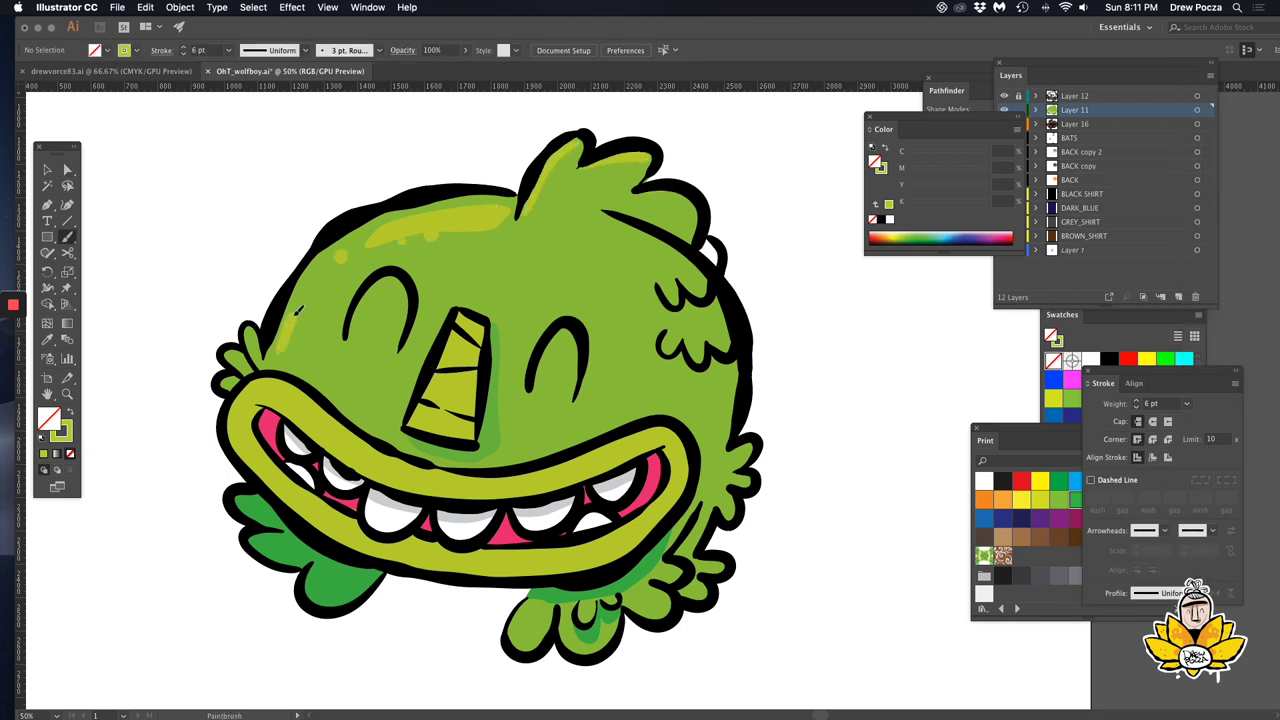
Brush darker green shading along the right and upper-right fur and beside the nose.
left_click(670, 302)
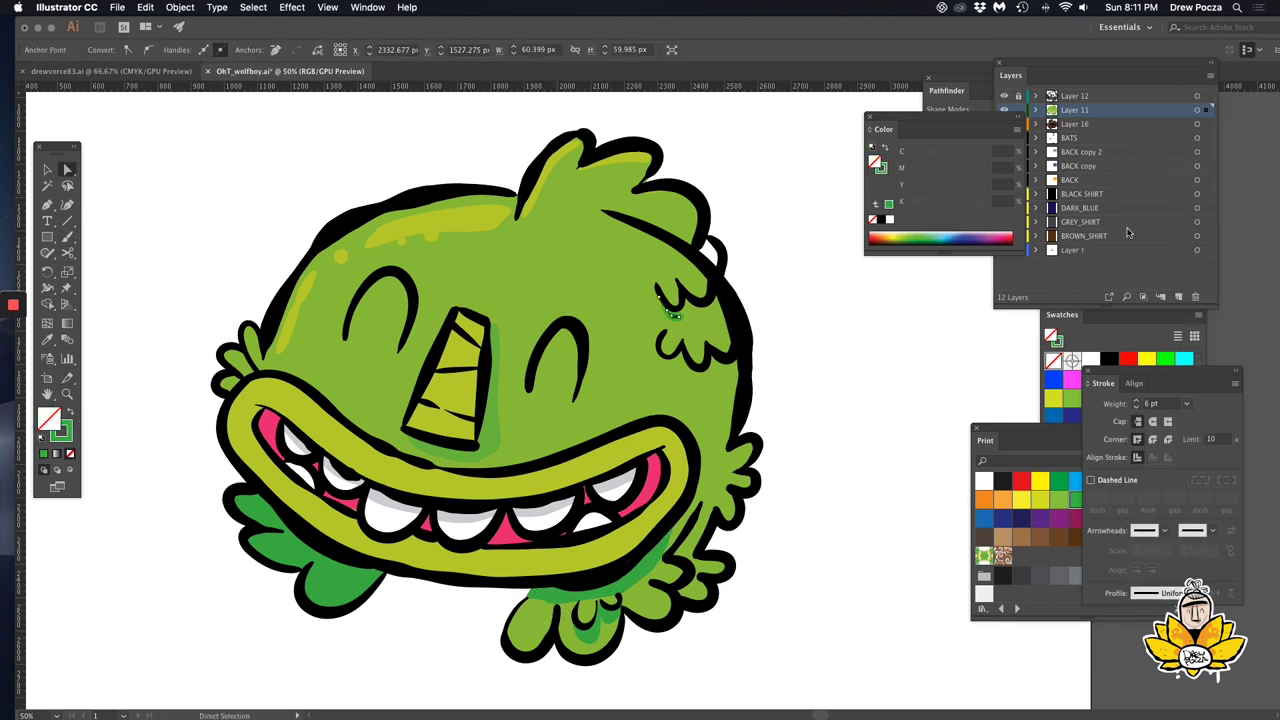
left_click(93, 234)
left_click_drag(663, 294, 714, 304)
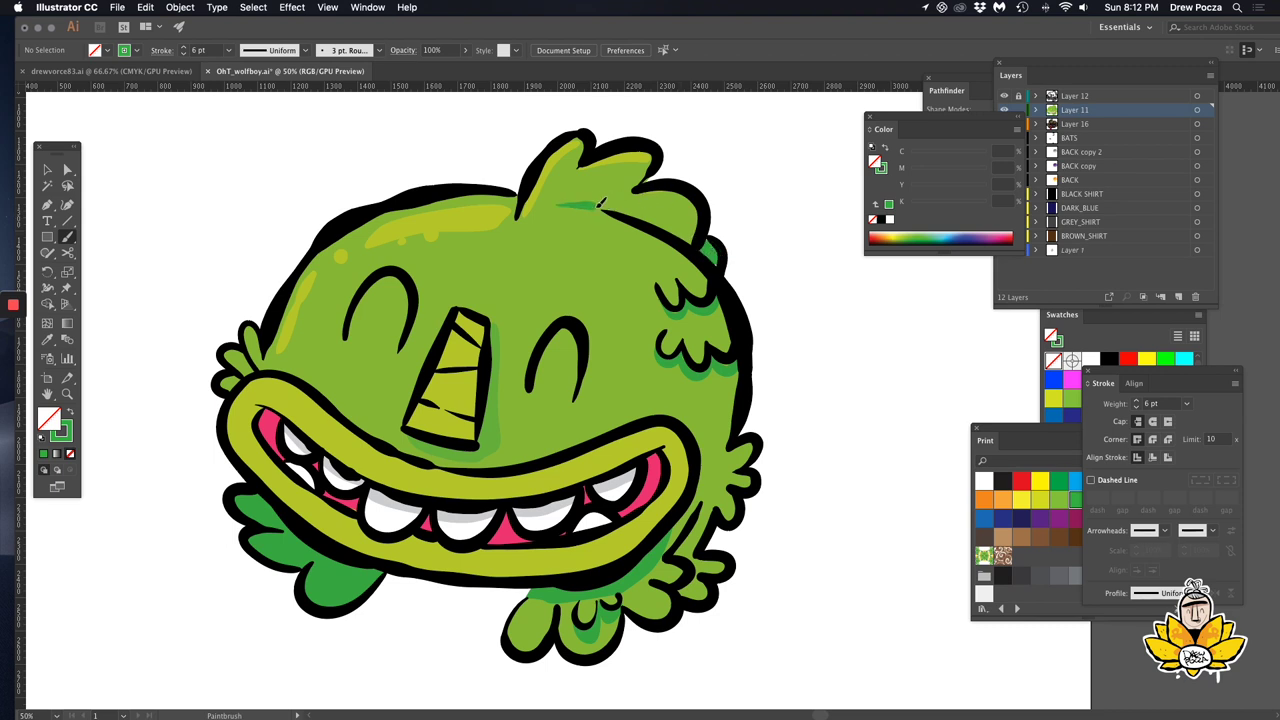
left_click_drag(677, 240, 598, 205)
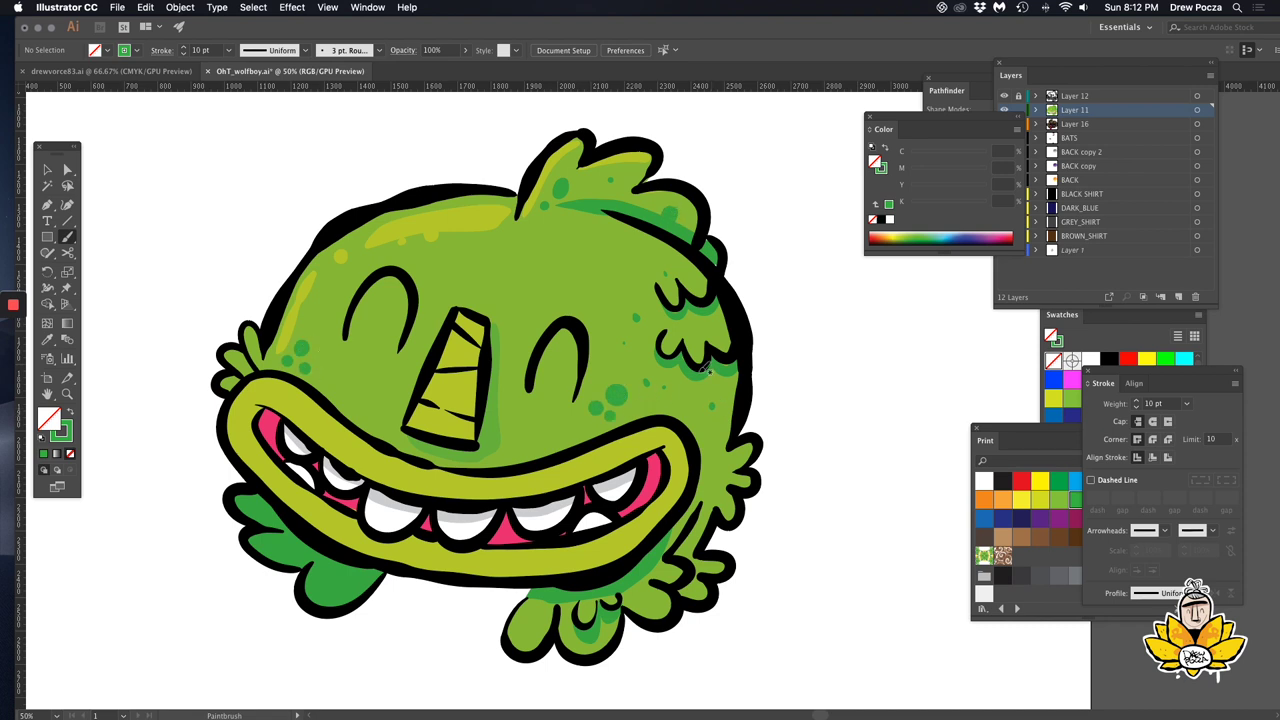
left_click_drag(475, 420, 483, 327)
Select the fur outlines at the top of the head and set them to 18 pt.
key("a")
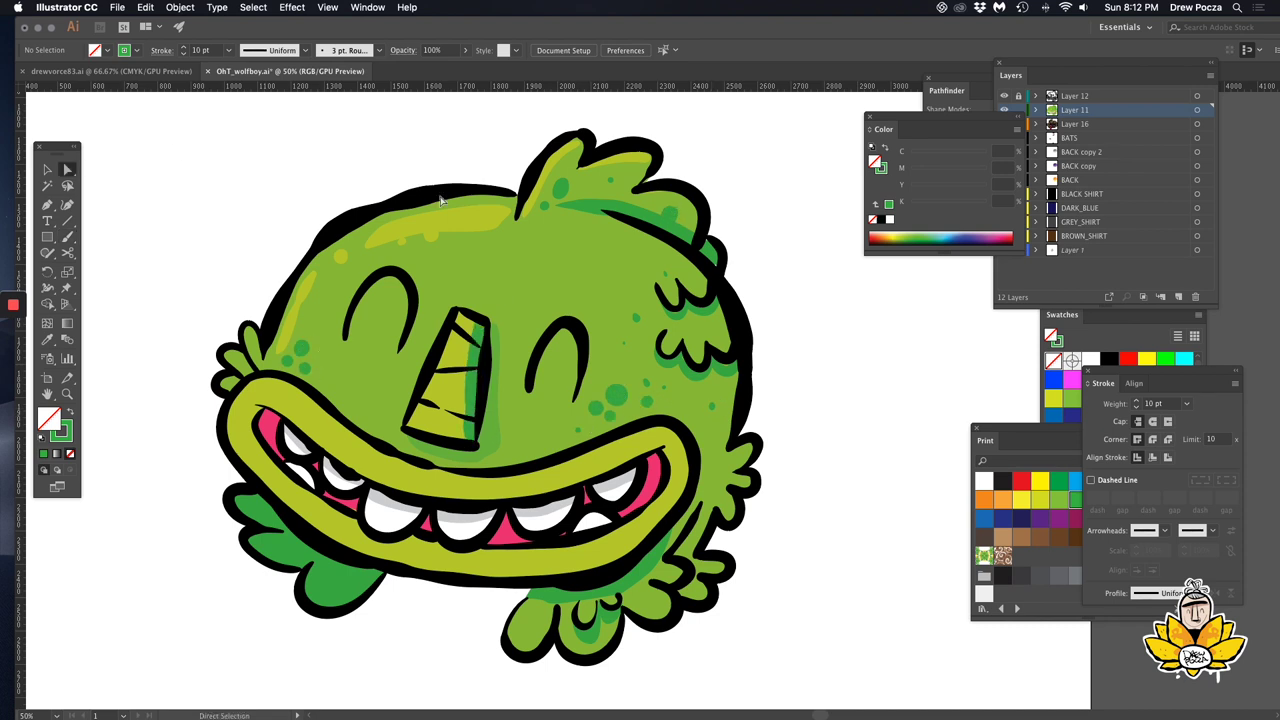
left_click(717, 251)
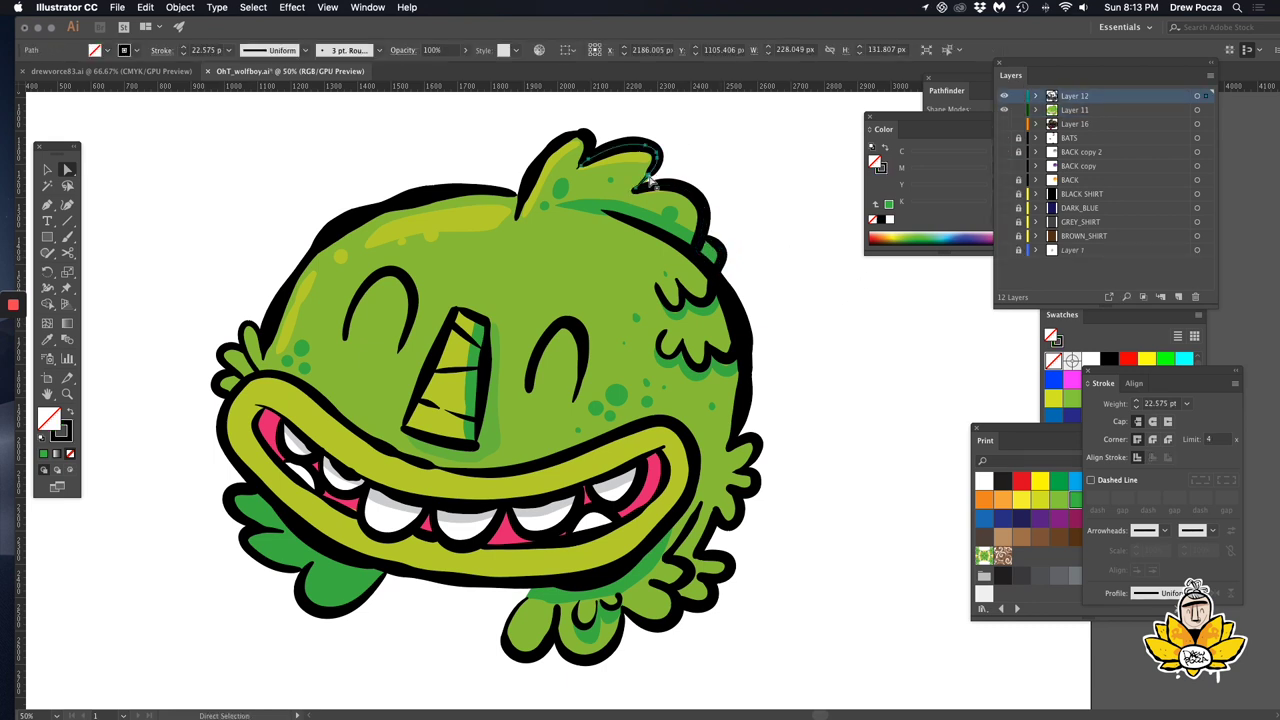
left_click(653, 182)
key("a")
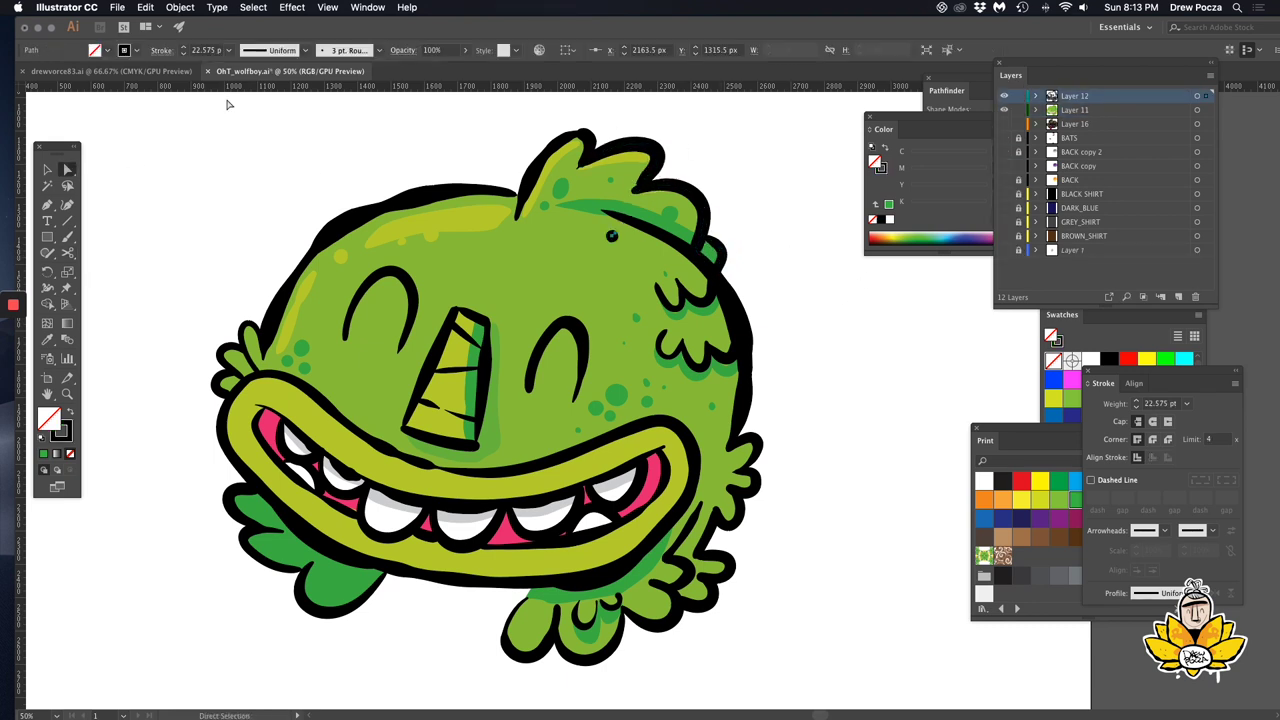
left_click(588, 145)
left_click(640, 120)
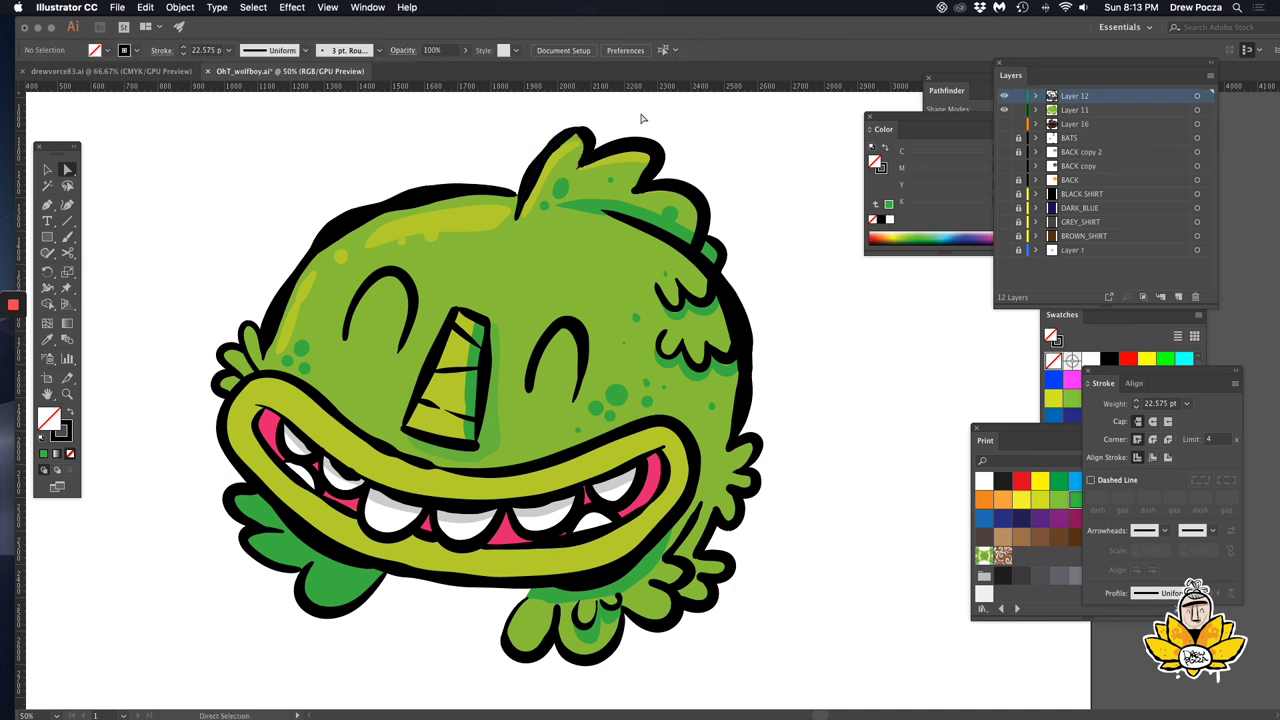
left_click_drag(526, 182, 262, 362)
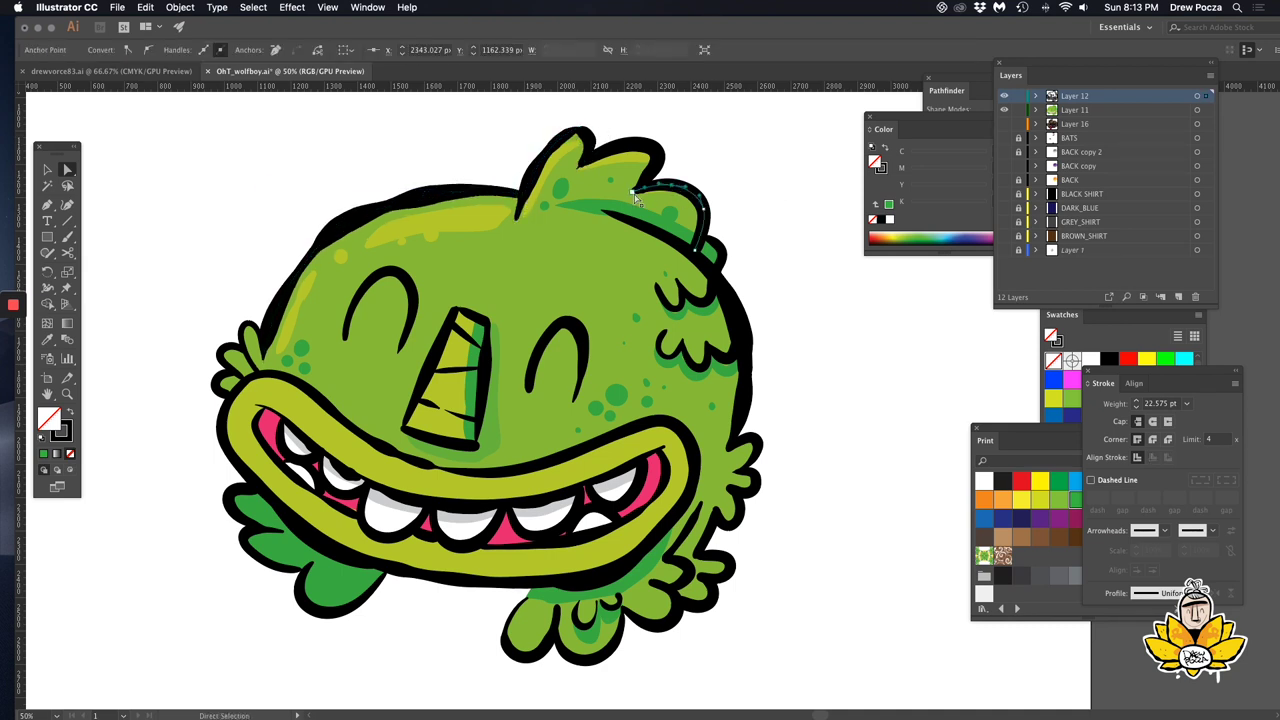
left_click(722, 310)
left_click(778, 403)
Thin the fur outline on the head's right side to 16 pt.
left_click(720, 358)
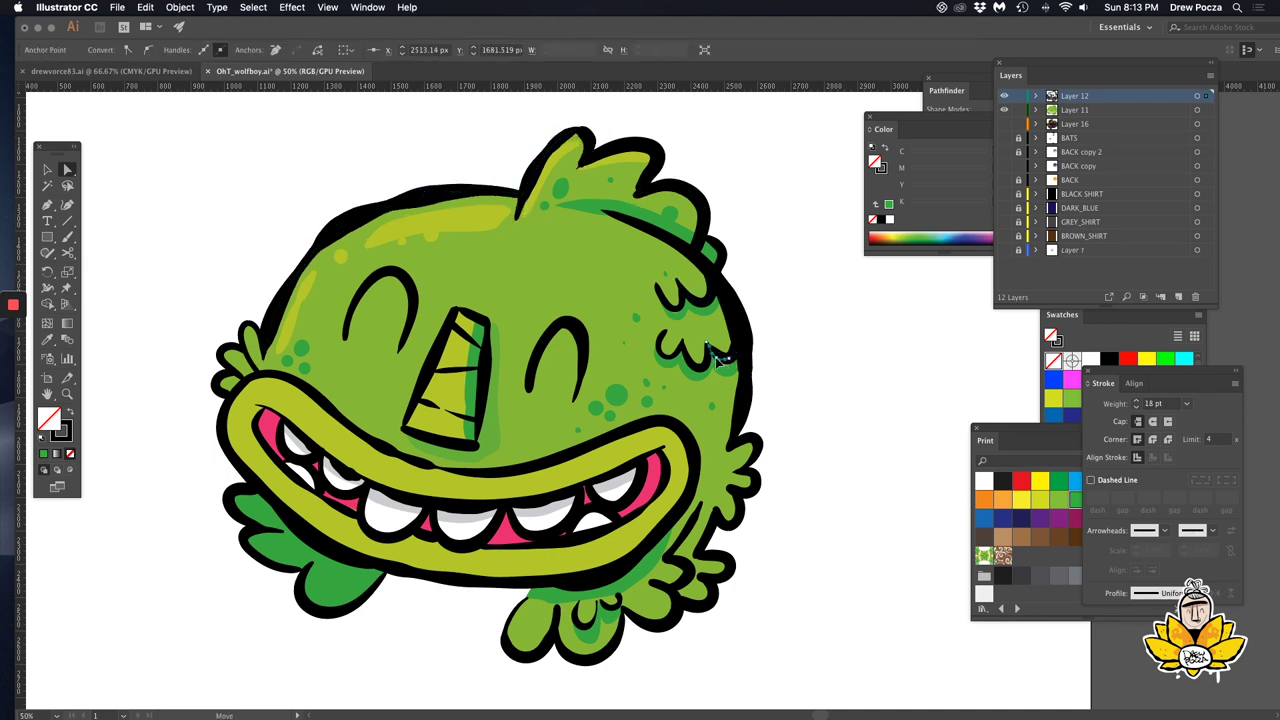
left_click(705, 513)
left_click(1186, 404)
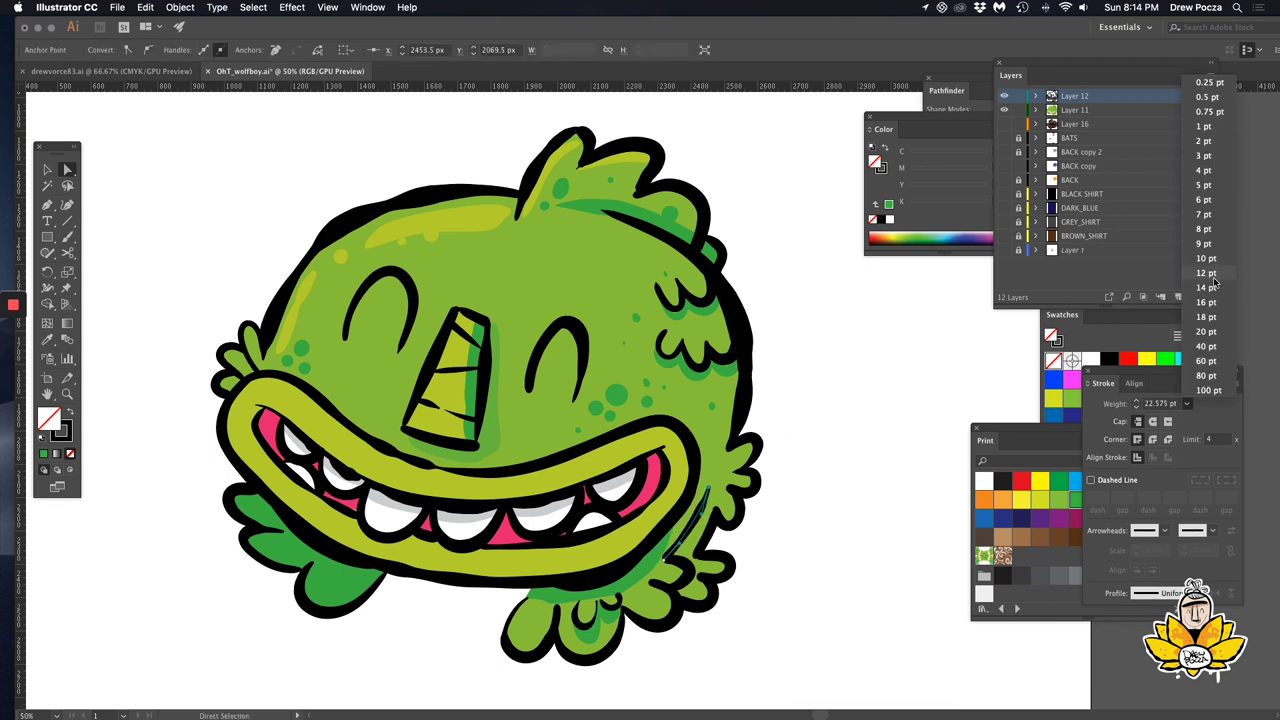
left_click(1206, 302)
left_click(862, 460)
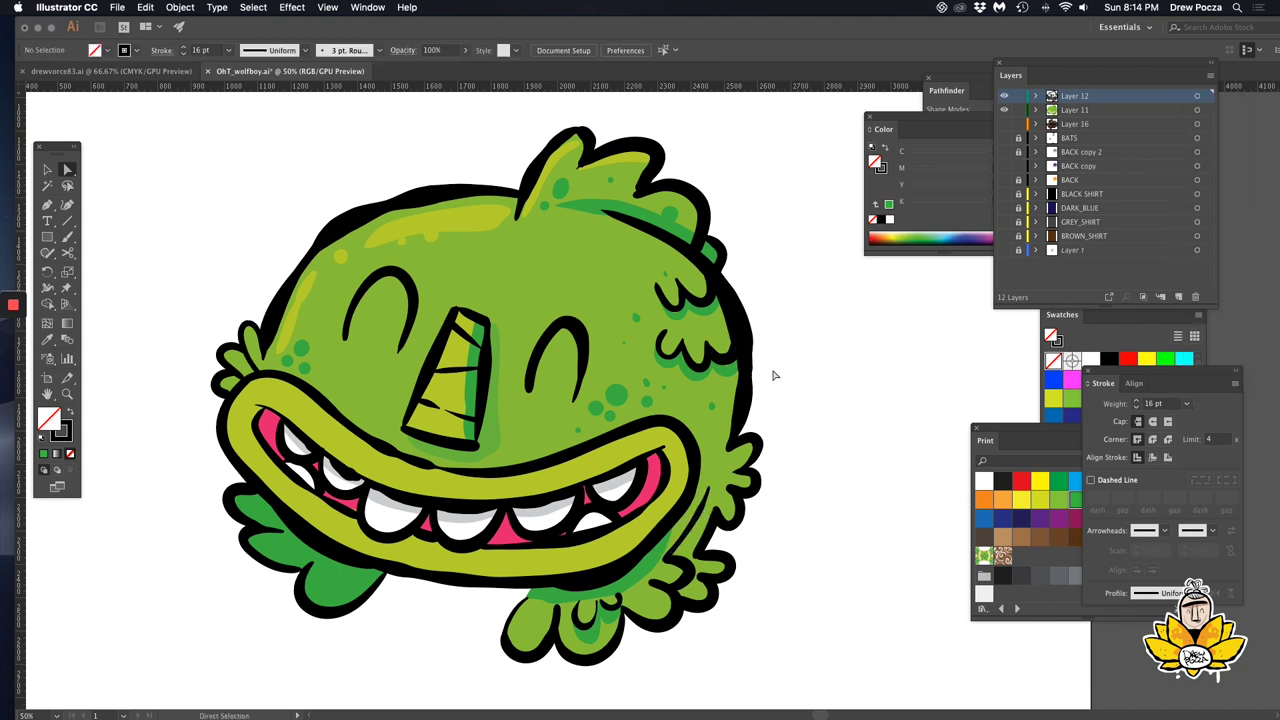
key("b")
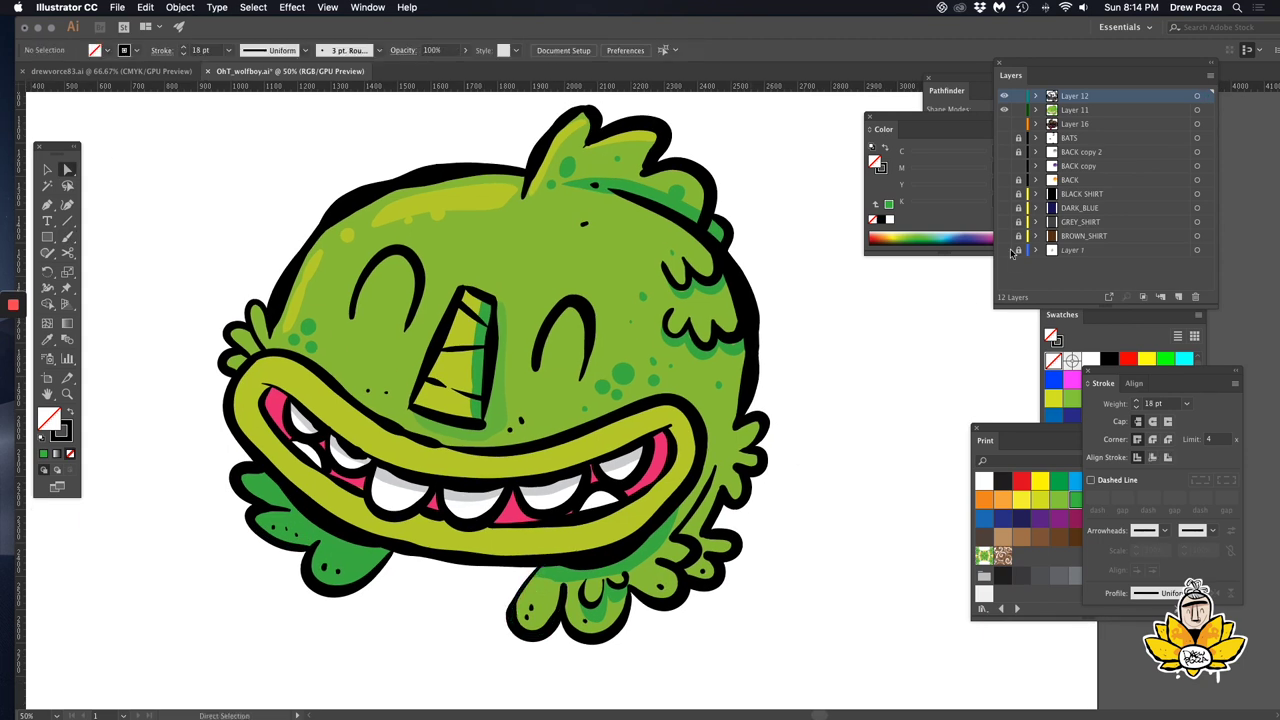
Ink the left arm, curled hand and right hand with thick black strokes.
left_click(1005, 97)
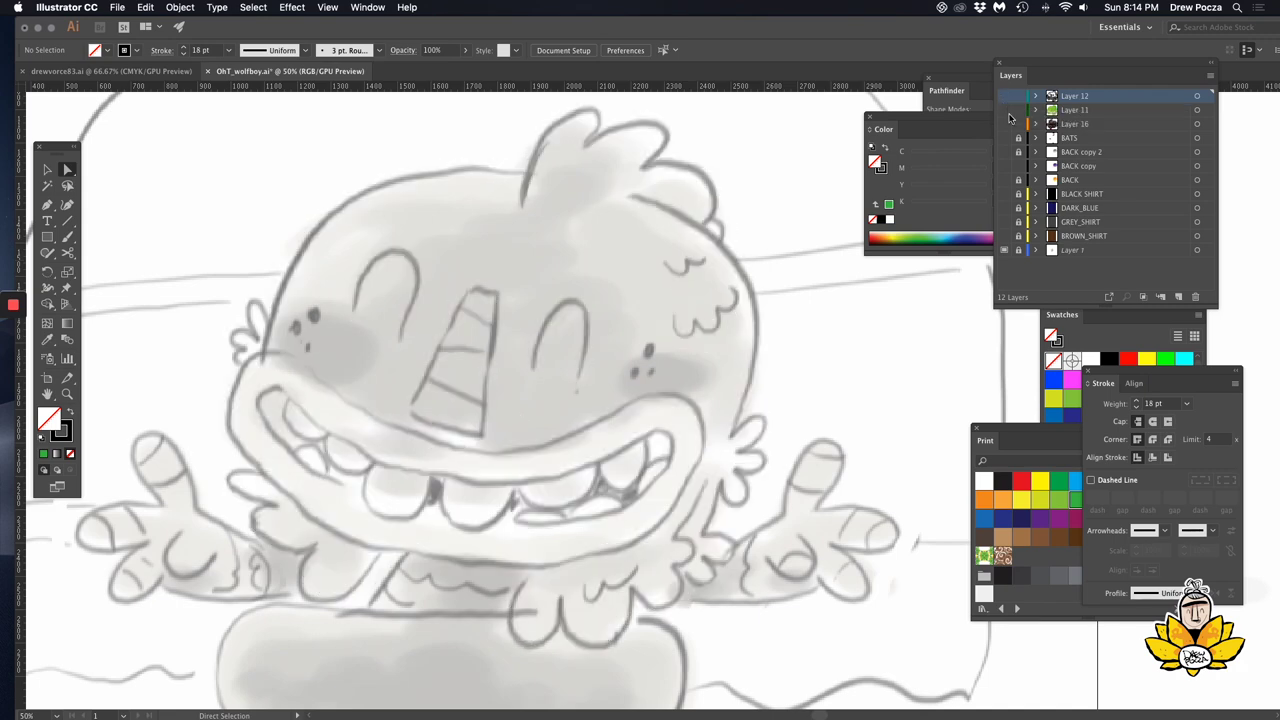
left_click(1004, 96)
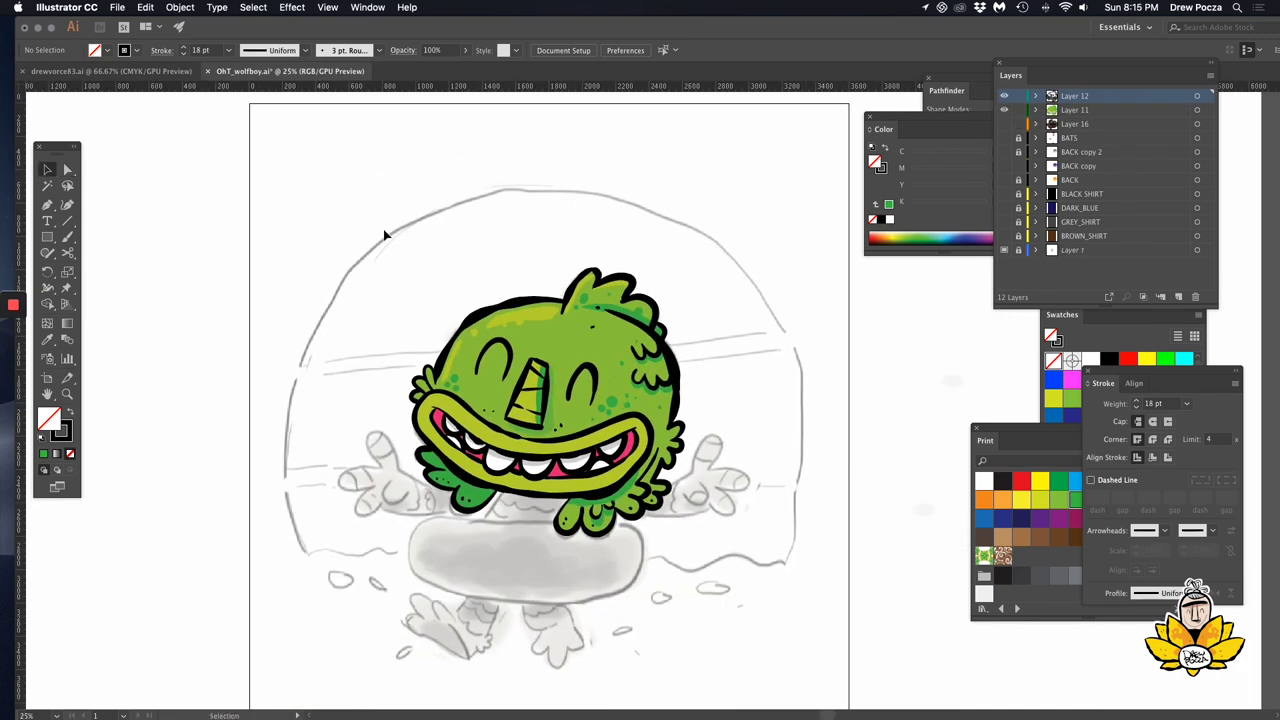
key("super+a")
key("super+shift+a")
key("a")
left_click_drag(225, 362, 362, 368)
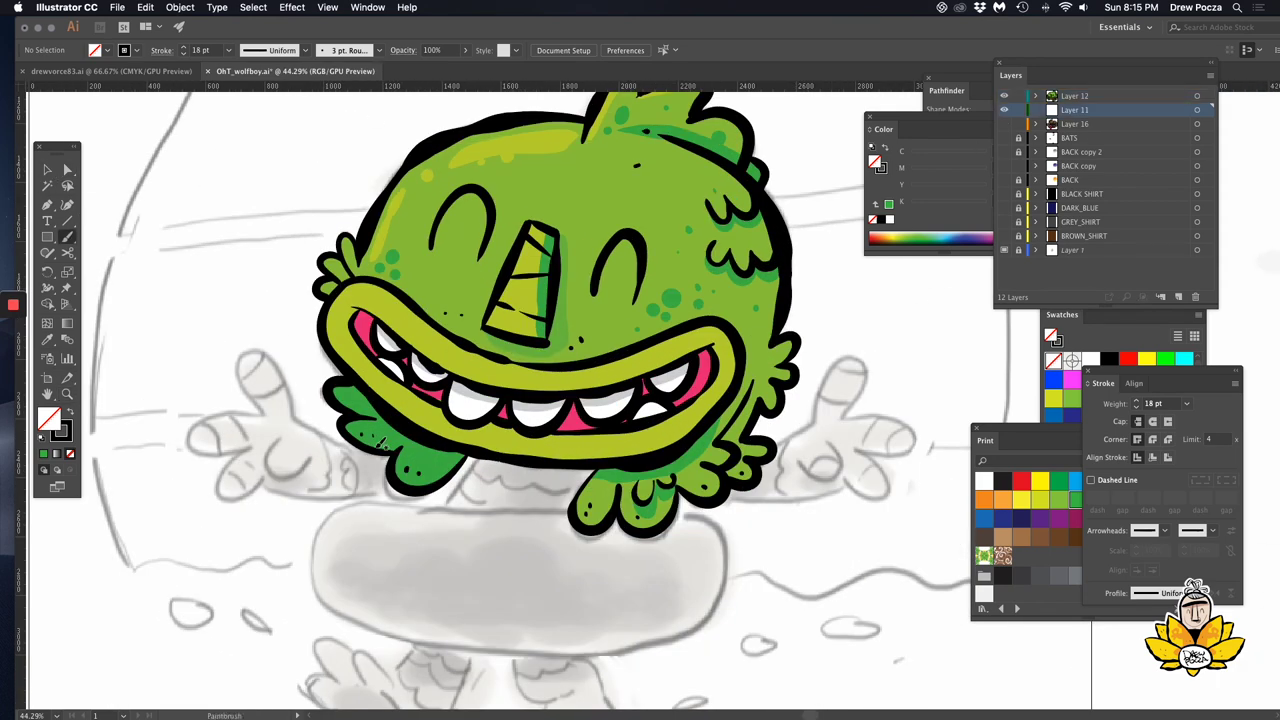
key("a")
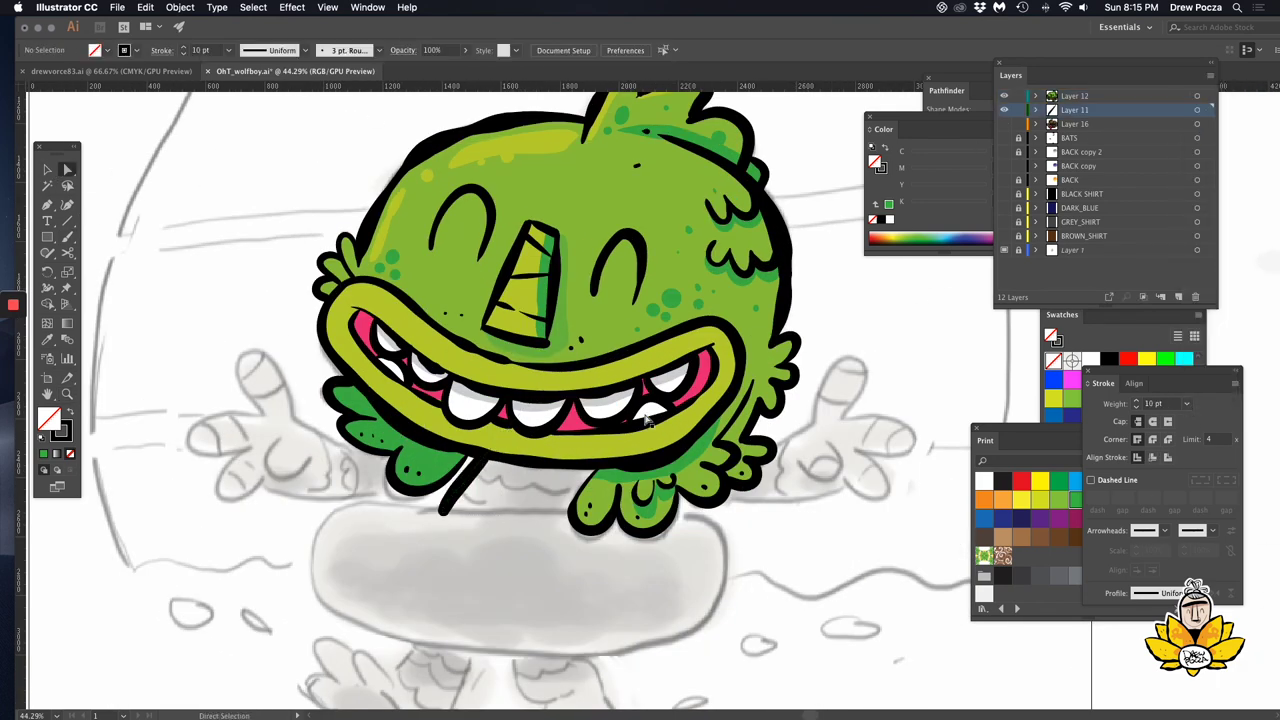
mouse_move(380, 424)
left_mouse_down()
mouse_move(298, 418)
mouse_move(240, 375)
left_mouse_up()
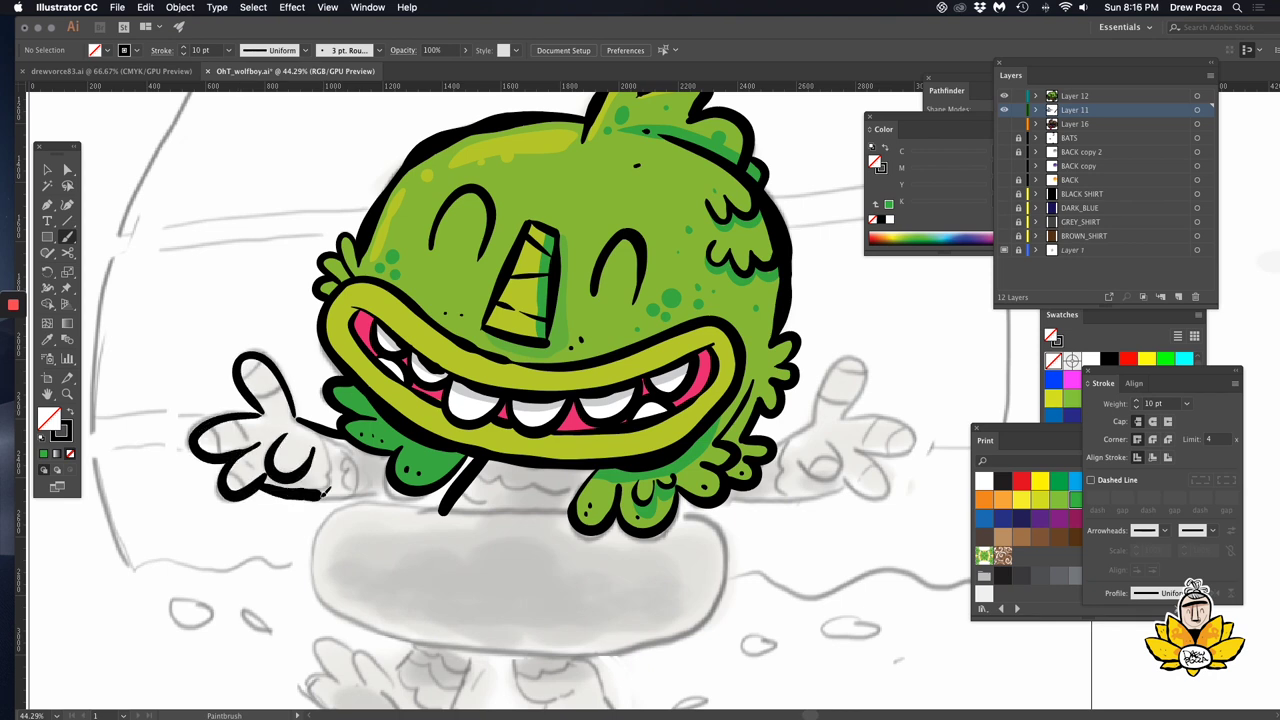
scroll(860, 406, "right", 3)
left_click_drag(728, 452, 787, 379)
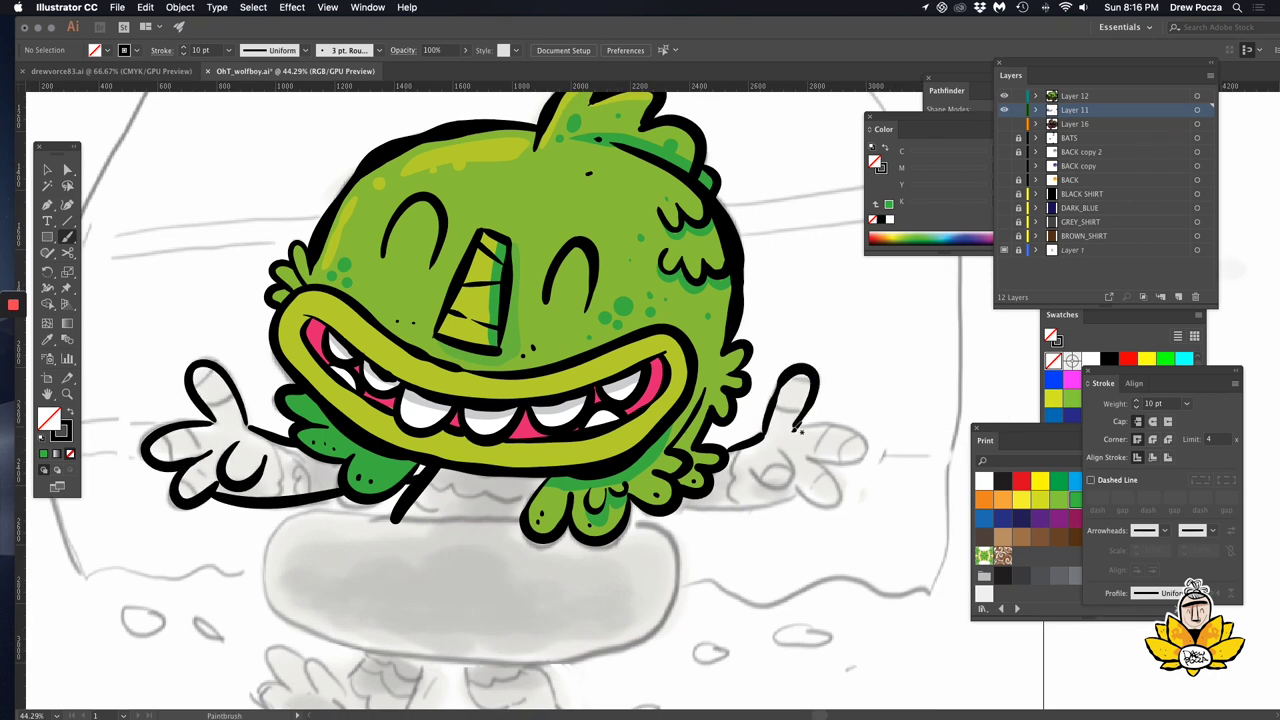
left_click_drag(597, 497, 790, 440)
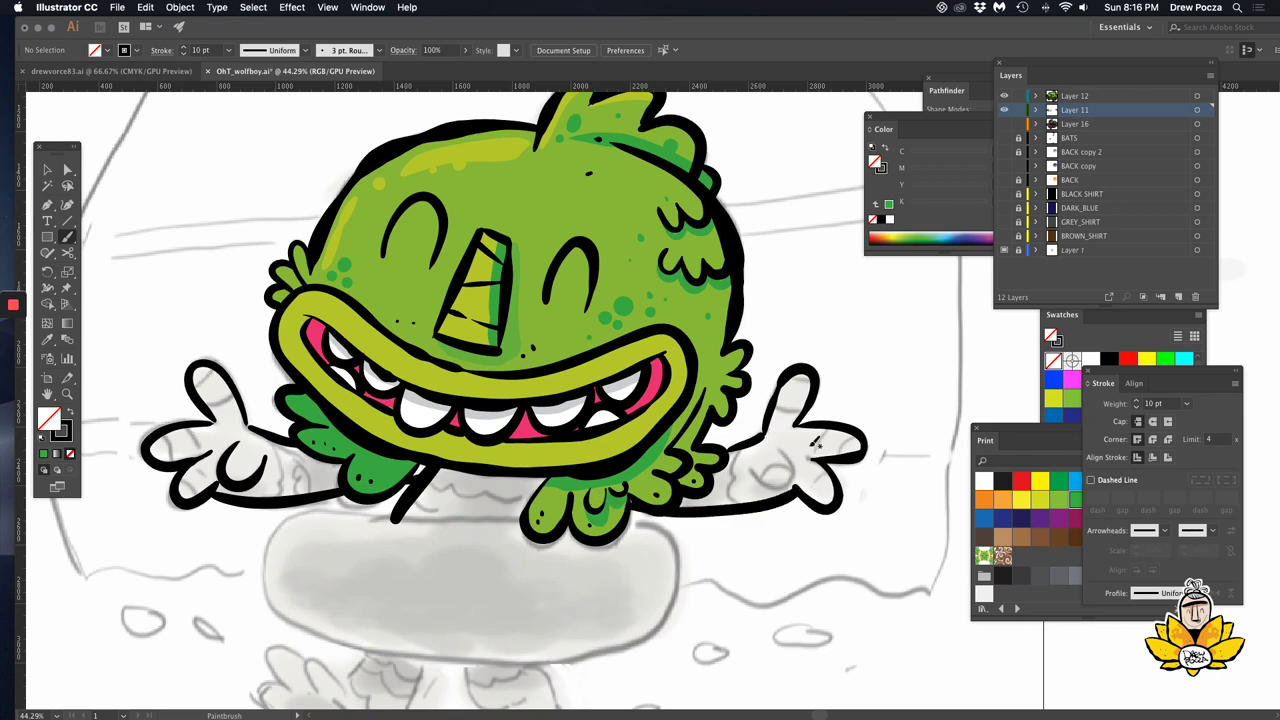
With a 7 pt brush, add wrist detail lines and scalloped fur on both legs.
left_click(1186, 403)
left_click(1205, 212)
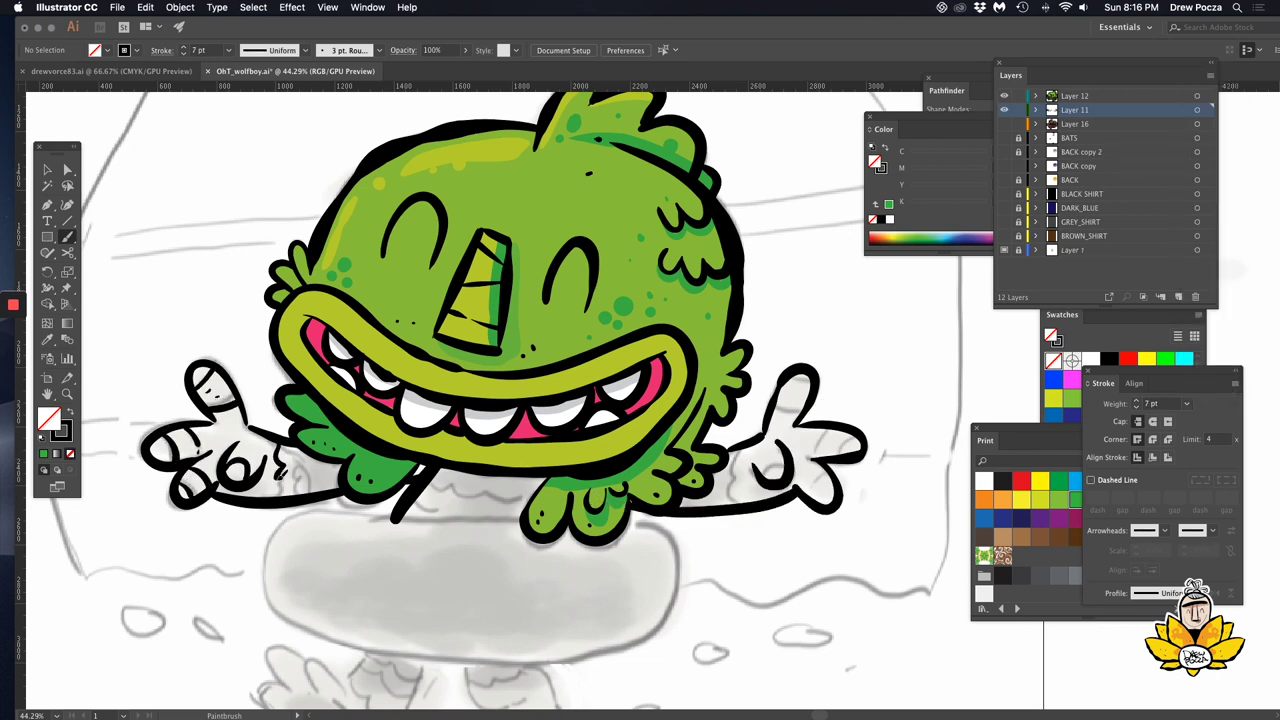
left_click_drag(304, 472, 324, 496)
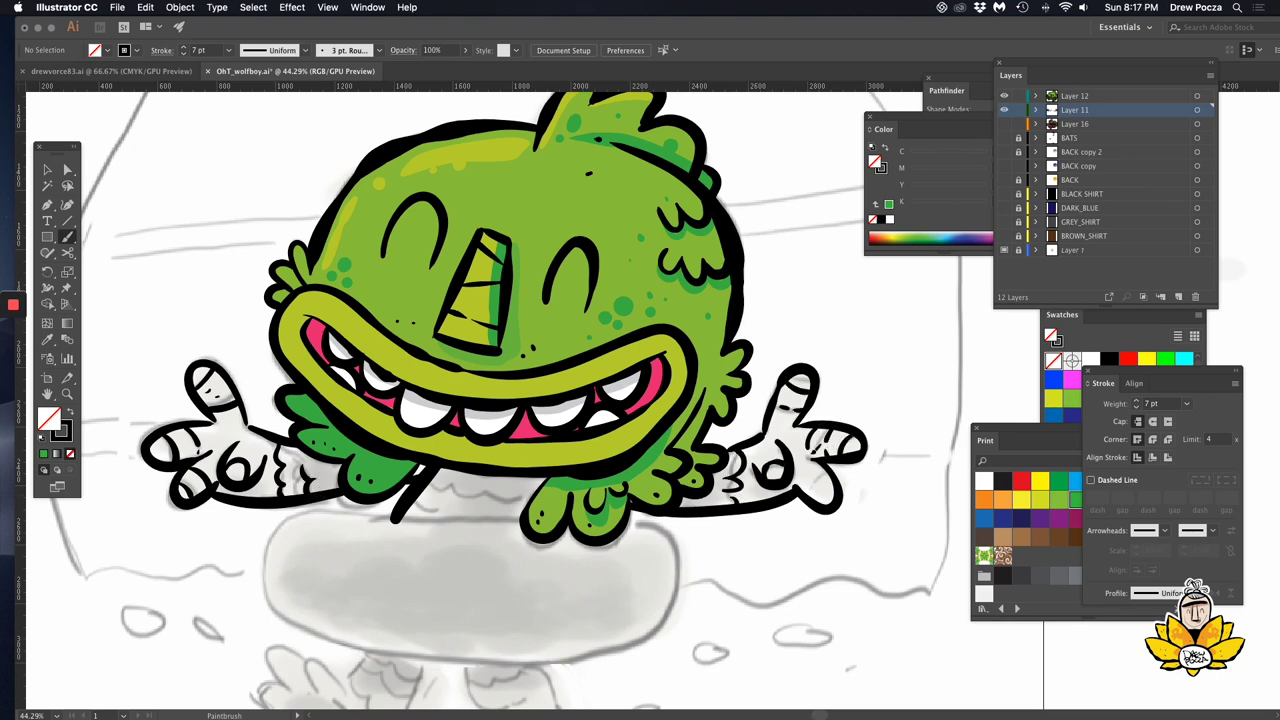
scroll(822, 472, "left", 5)
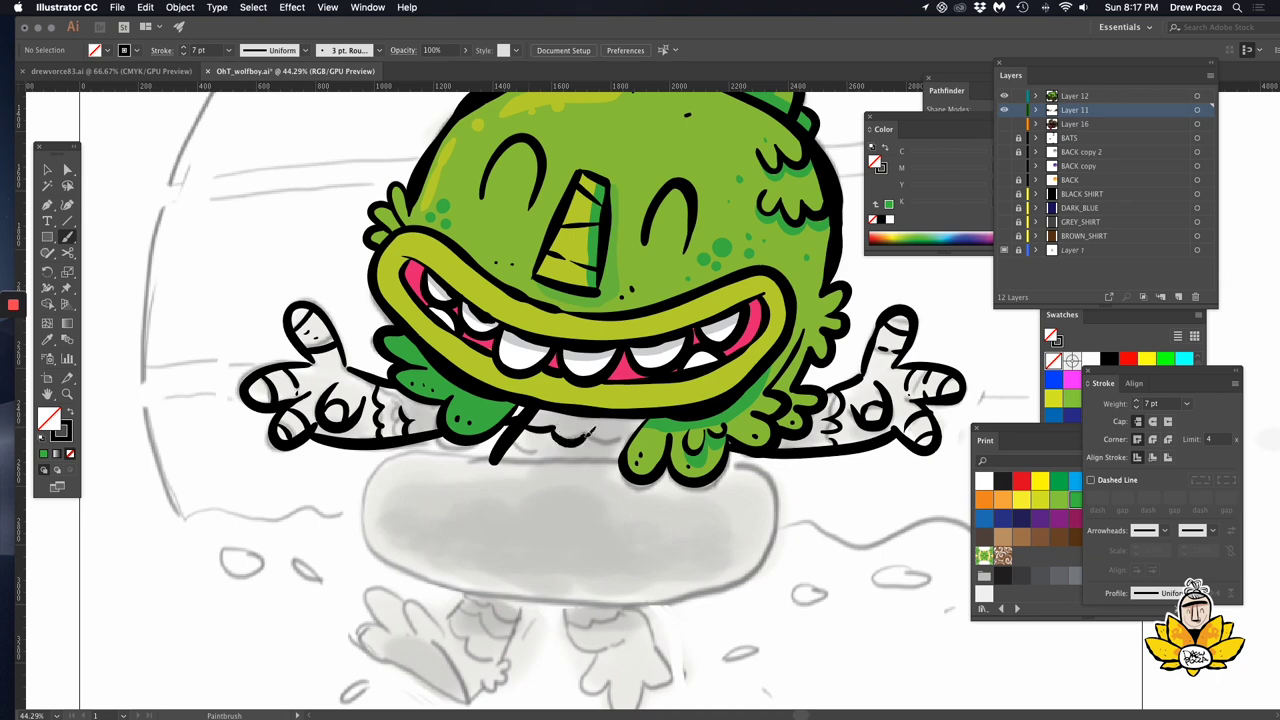
scroll(472, 517, "down", 3)
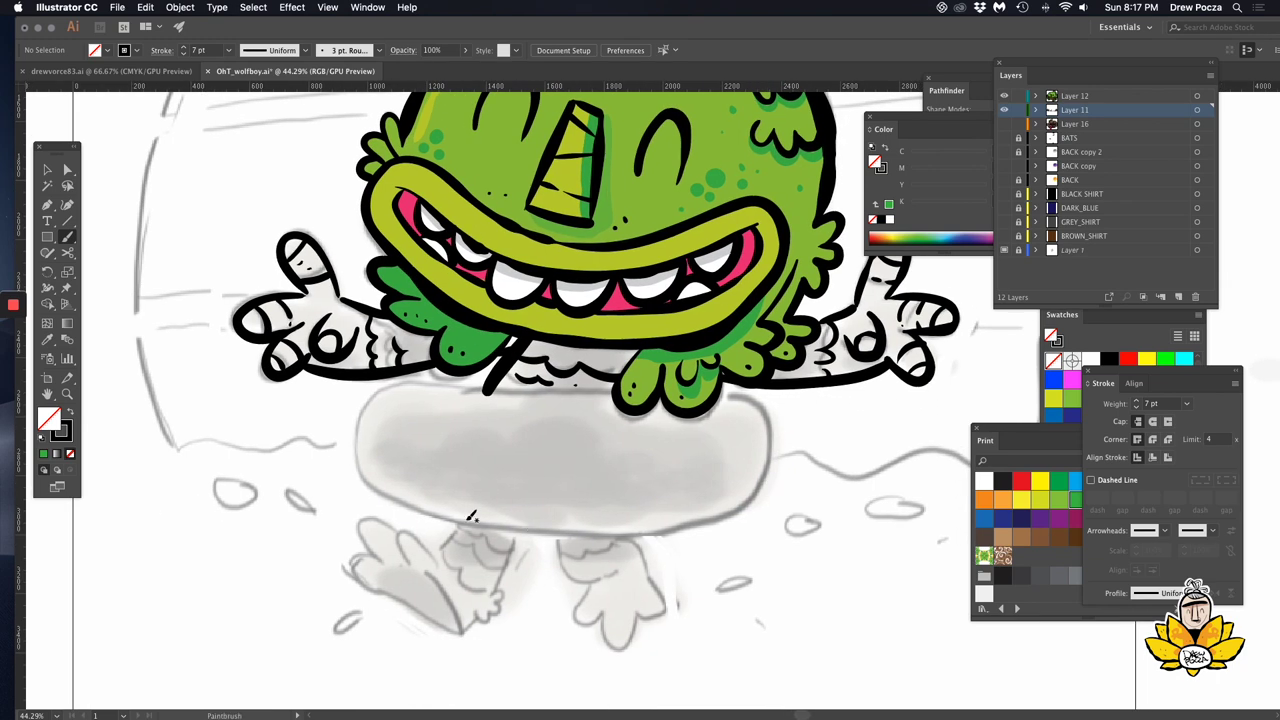
left_click_drag(505, 592, 498, 618)
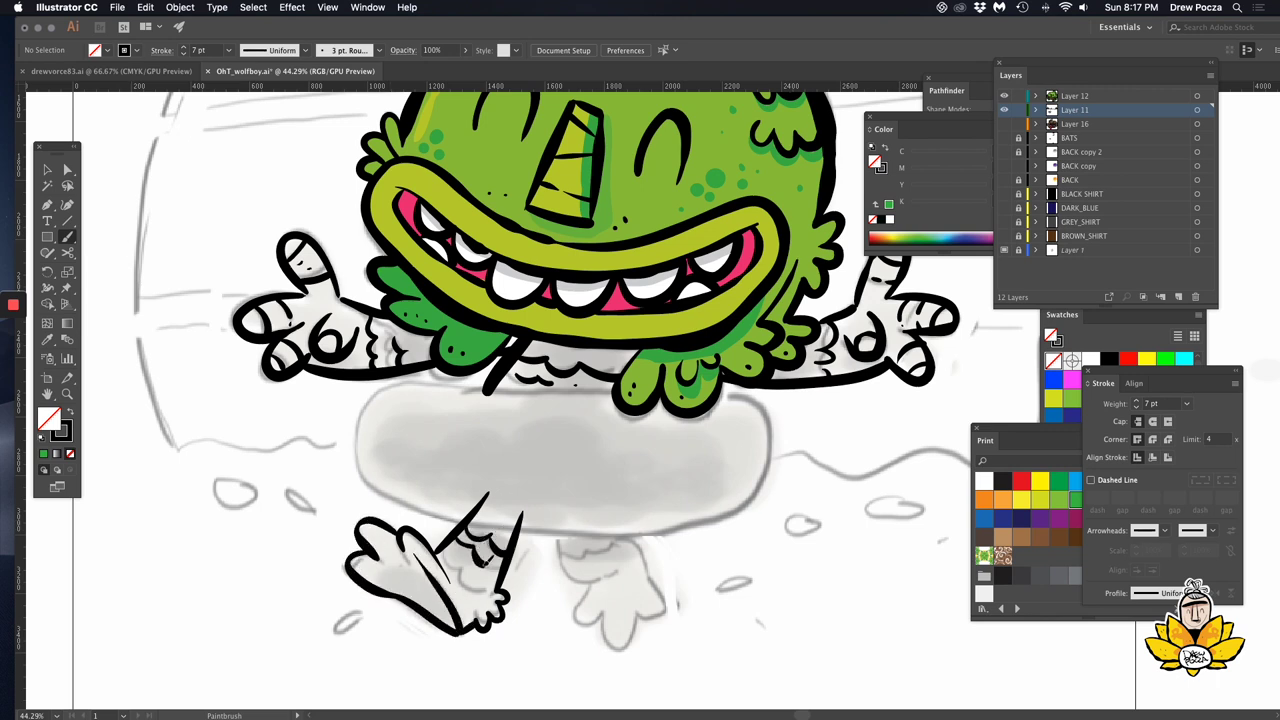
left_click_drag(443, 566, 463, 552)
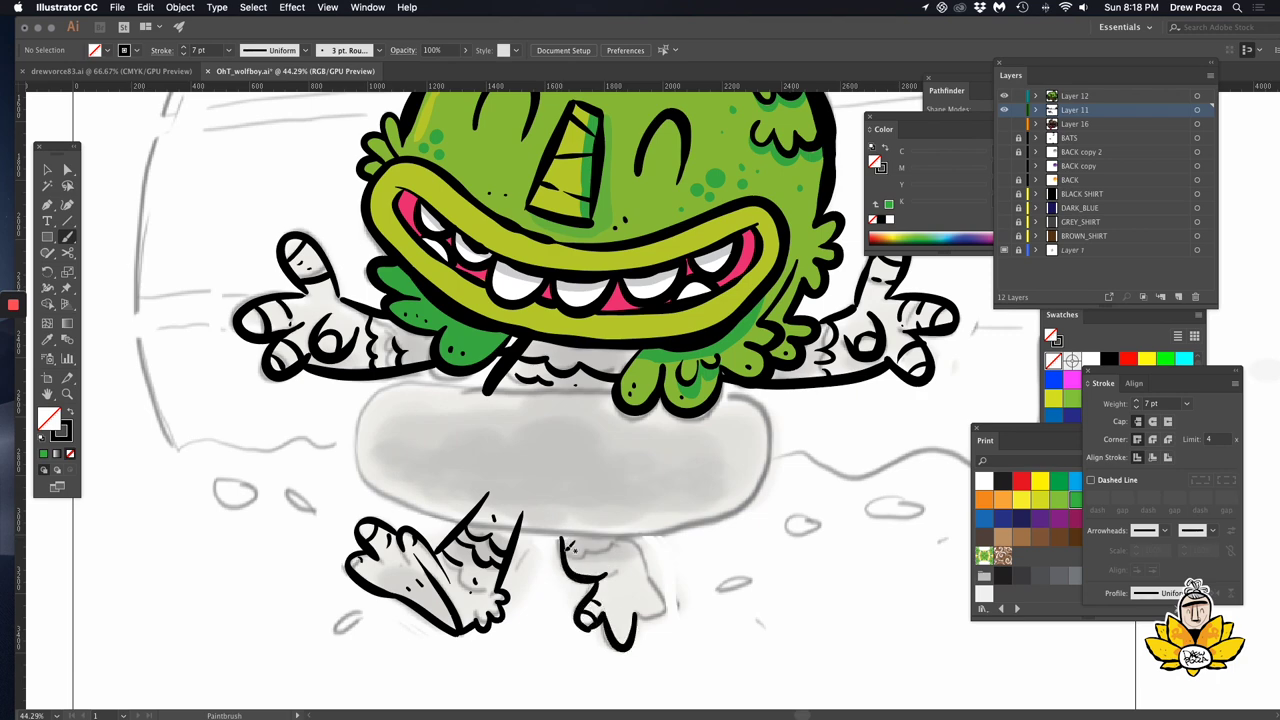
left_click_drag(566, 545, 620, 546)
scroll(670, 493, "up", 3)
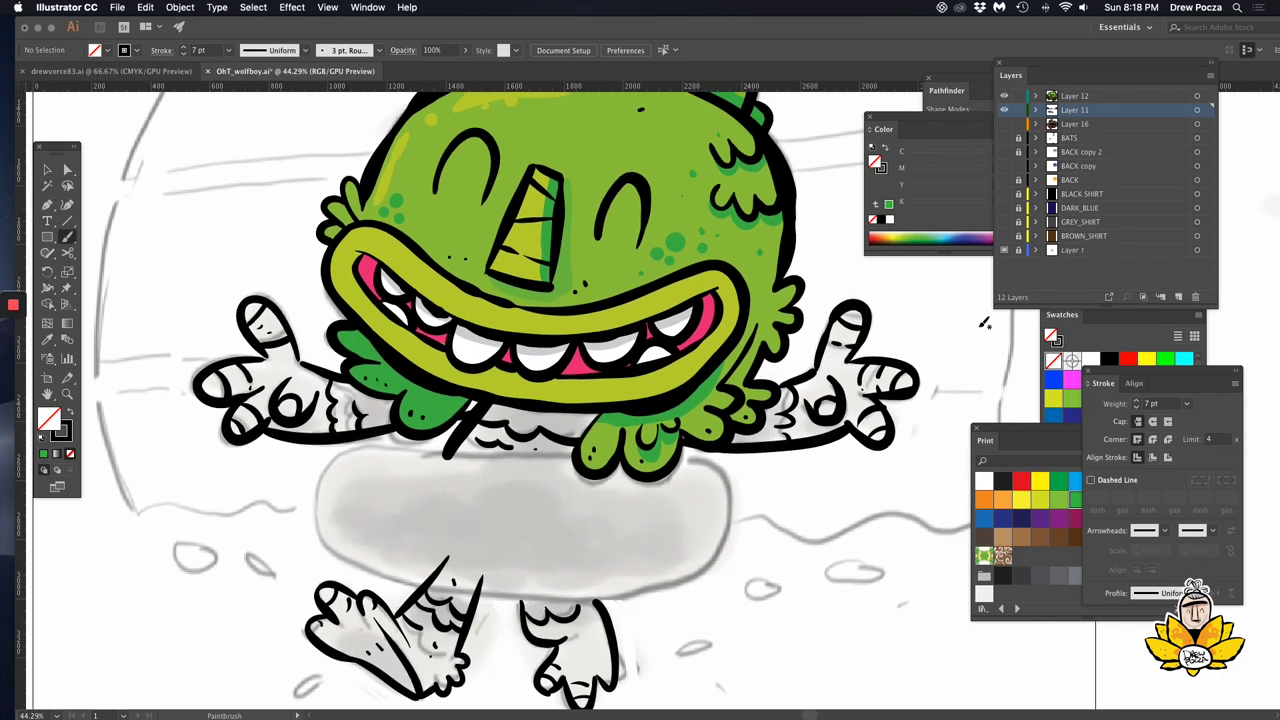
left_click(1178, 297)
Draw a green fill shape under the left arm.
key("p")
left_click(408, 432)
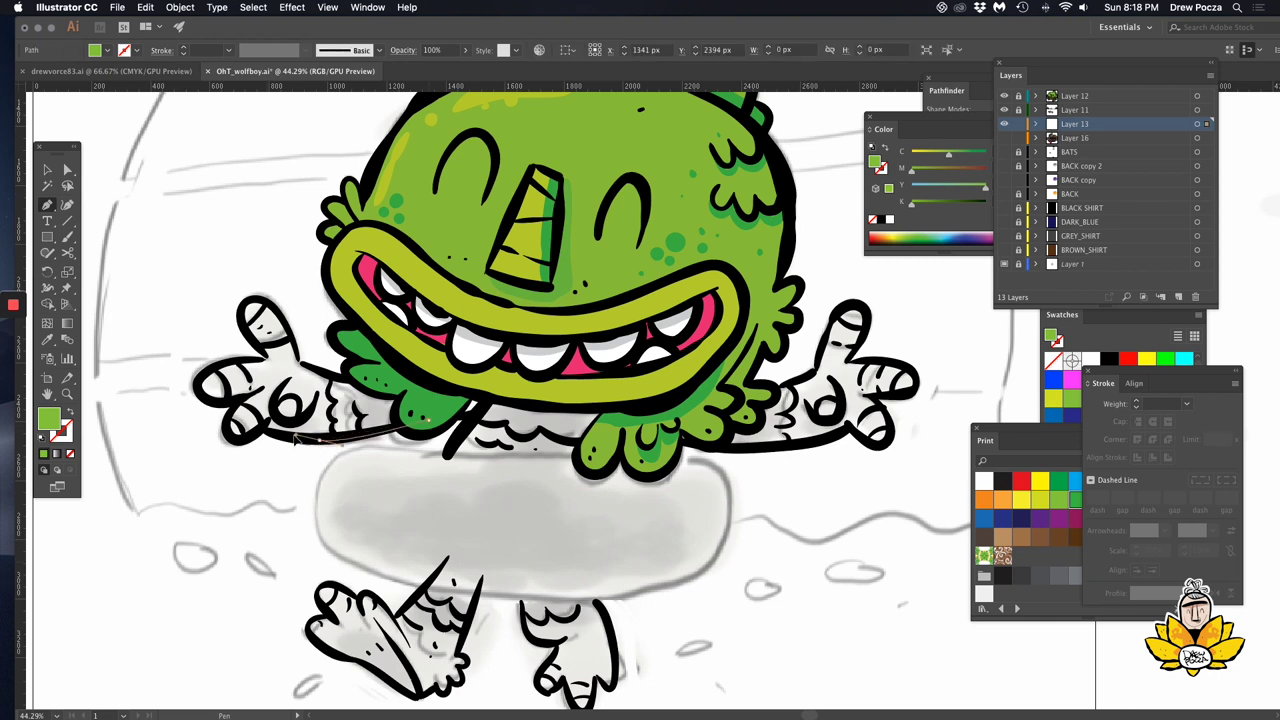
left_click(226, 440)
left_click(196, 382)
left_click(242, 296)
left_click(304, 368)
Draw green fill shapes under the chest and right arm.
left_click(408, 432)
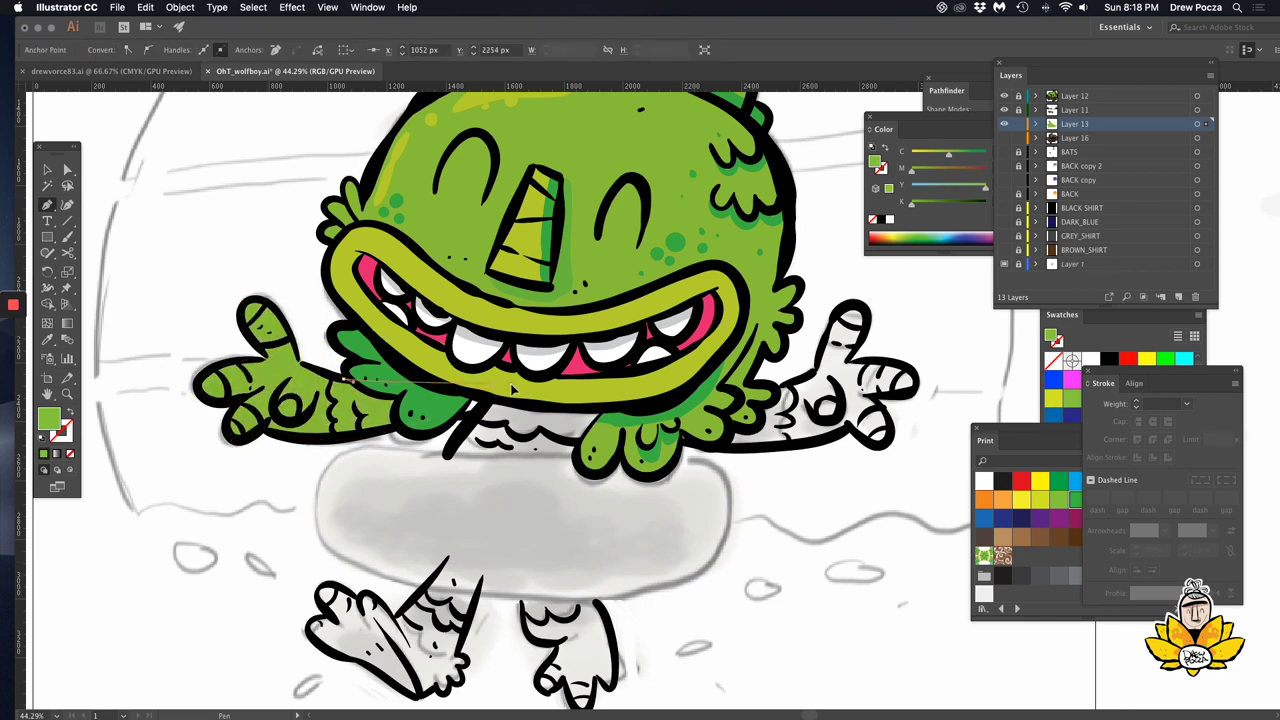
left_click(493, 391)
left_click(628, 391)
left_click(611, 473)
left_click(449, 463)
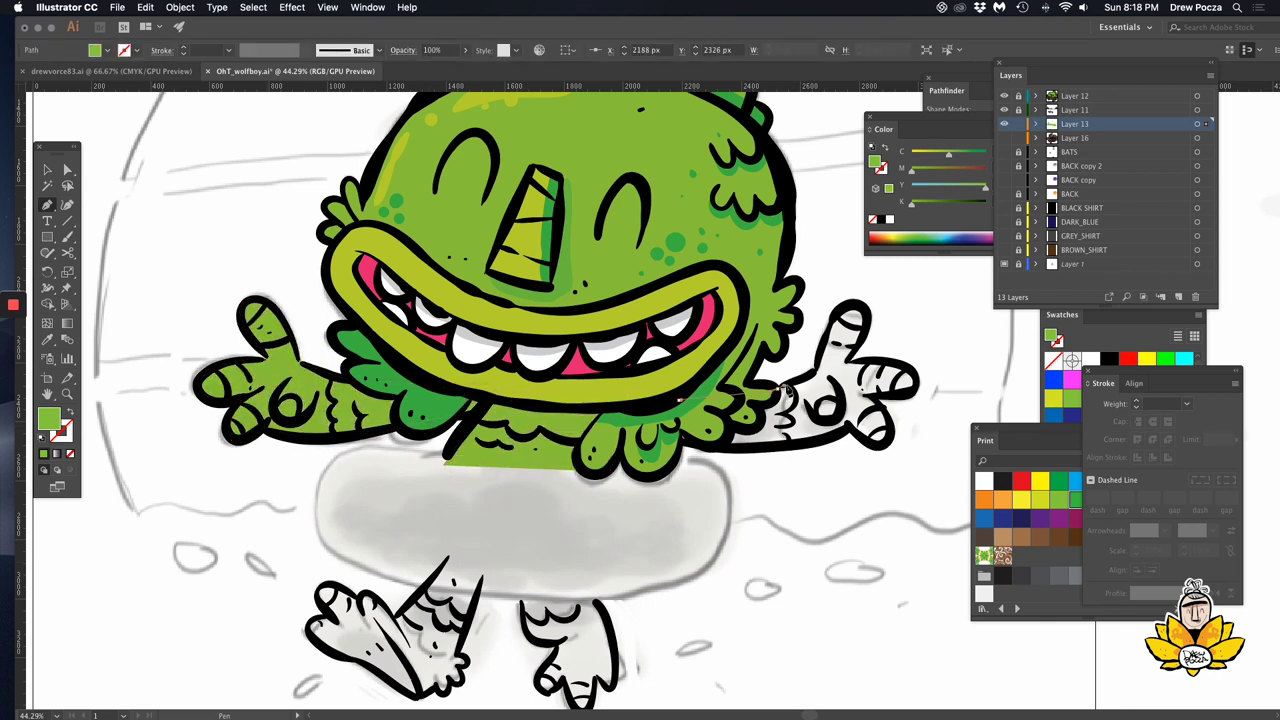
left_click(780, 390)
left_click(858, 303)
left_click(905, 383)
left_click(885, 447)
left_click(780, 390)
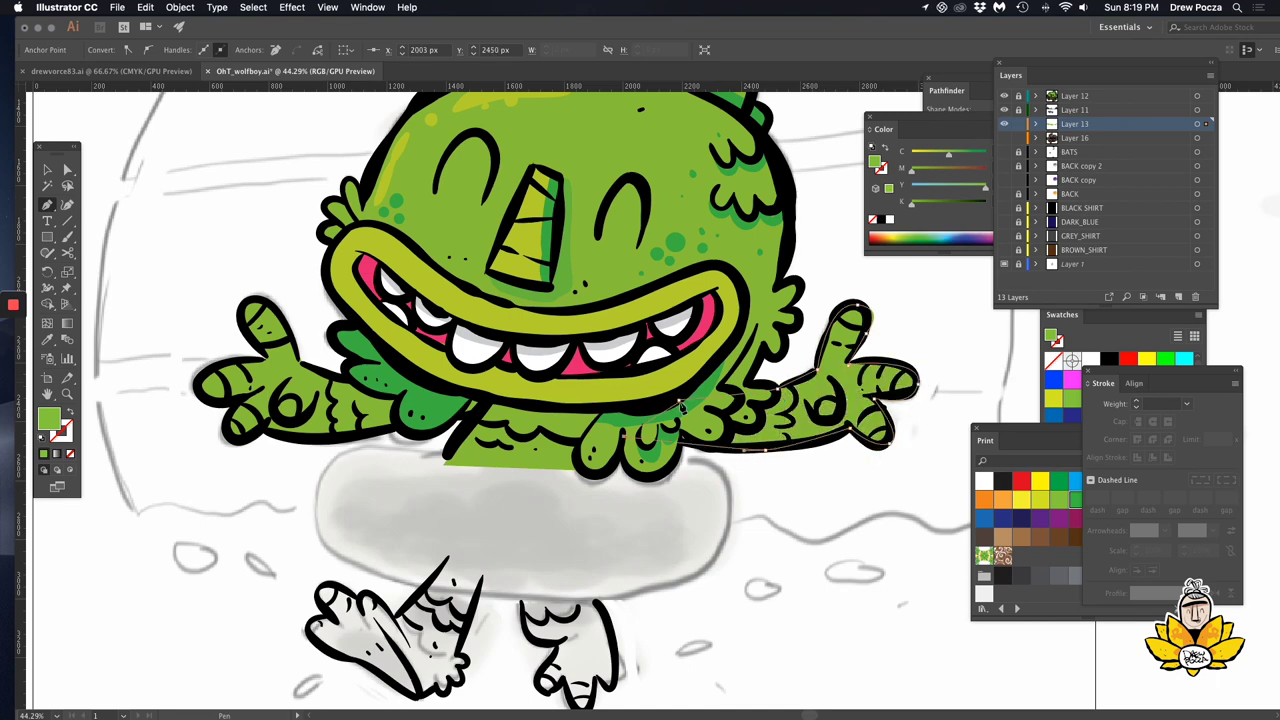
Draw green fill shapes around the left and right legs and feet.
scroll(700, 420, "down", 3)
left_click(532, 464)
left_click(512, 562)
left_click(470, 592)
left_click(356, 522)
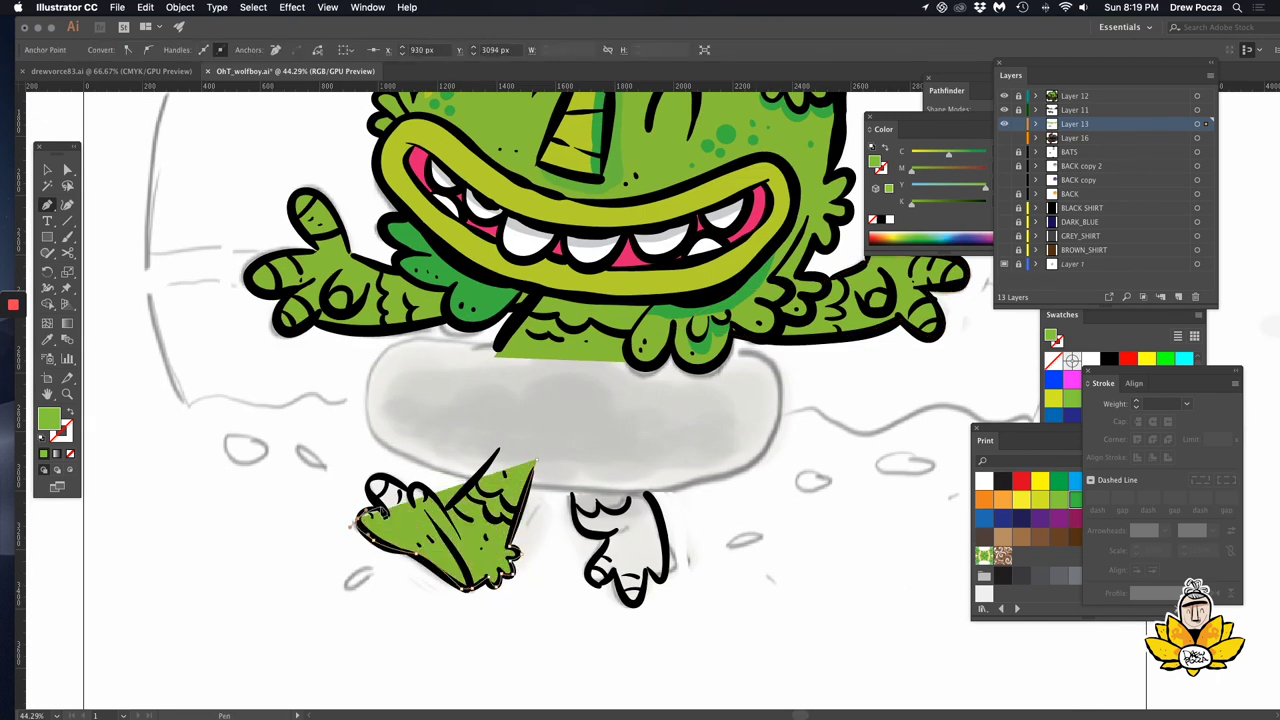
left_click(370, 478)
left_click(532, 464)
left_click(570, 478)
left_click(612, 532)
left_click(590, 585)
left_click(630, 605)
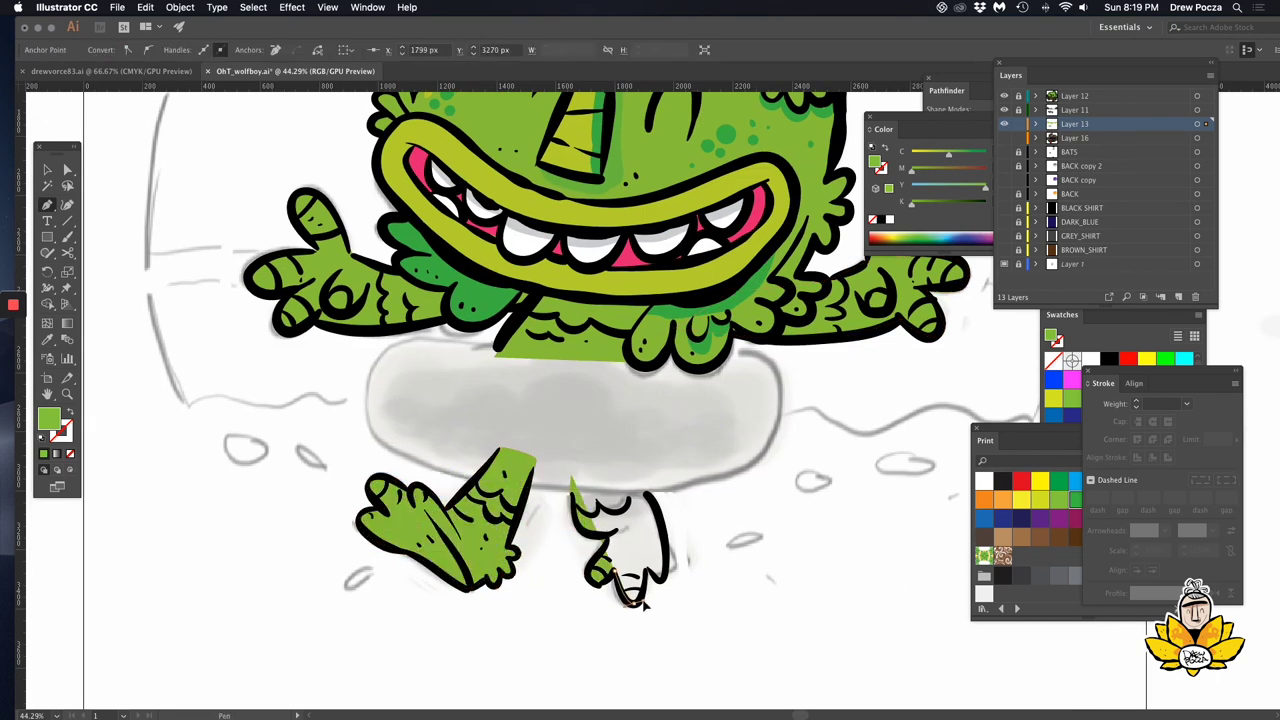
left_click(668, 565)
left_click(650, 492)
left_click(570, 478)
Zoom out and toggle the sketch layer to check the green fills.
key("a")
key("super+minus")
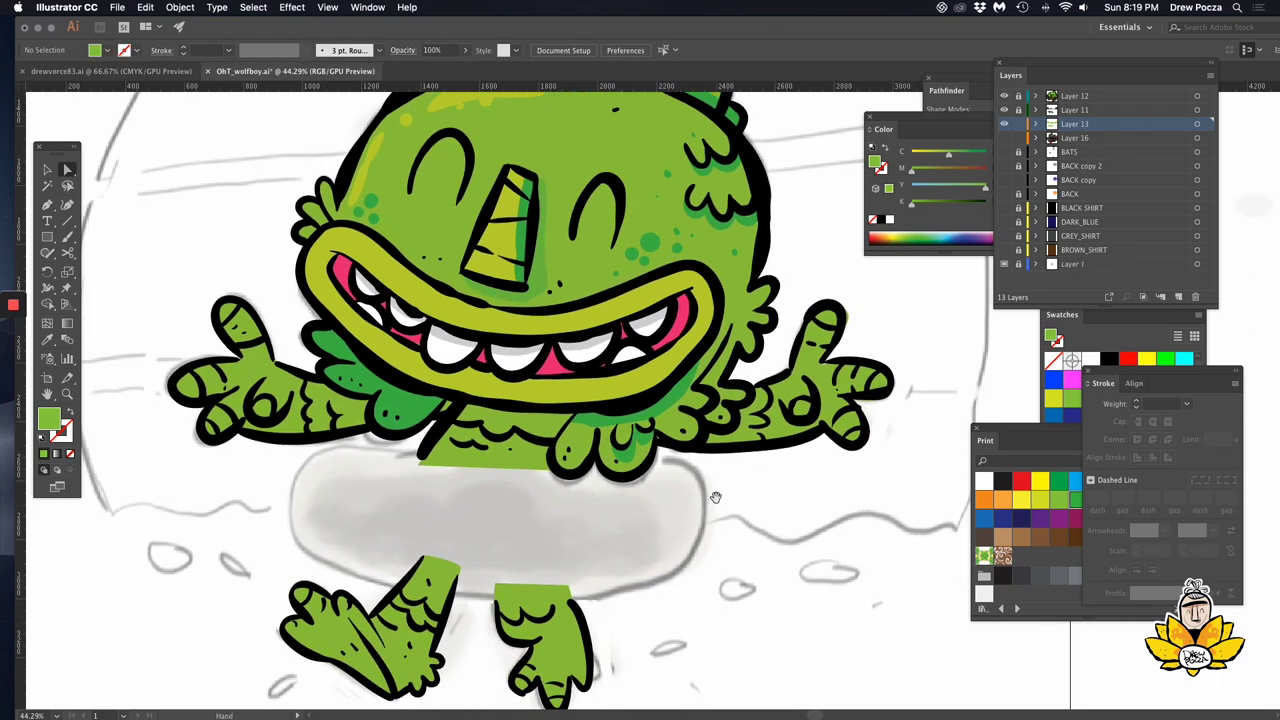
left_click(1004, 264)
left_click(1004, 264)
left_click(1197, 109)
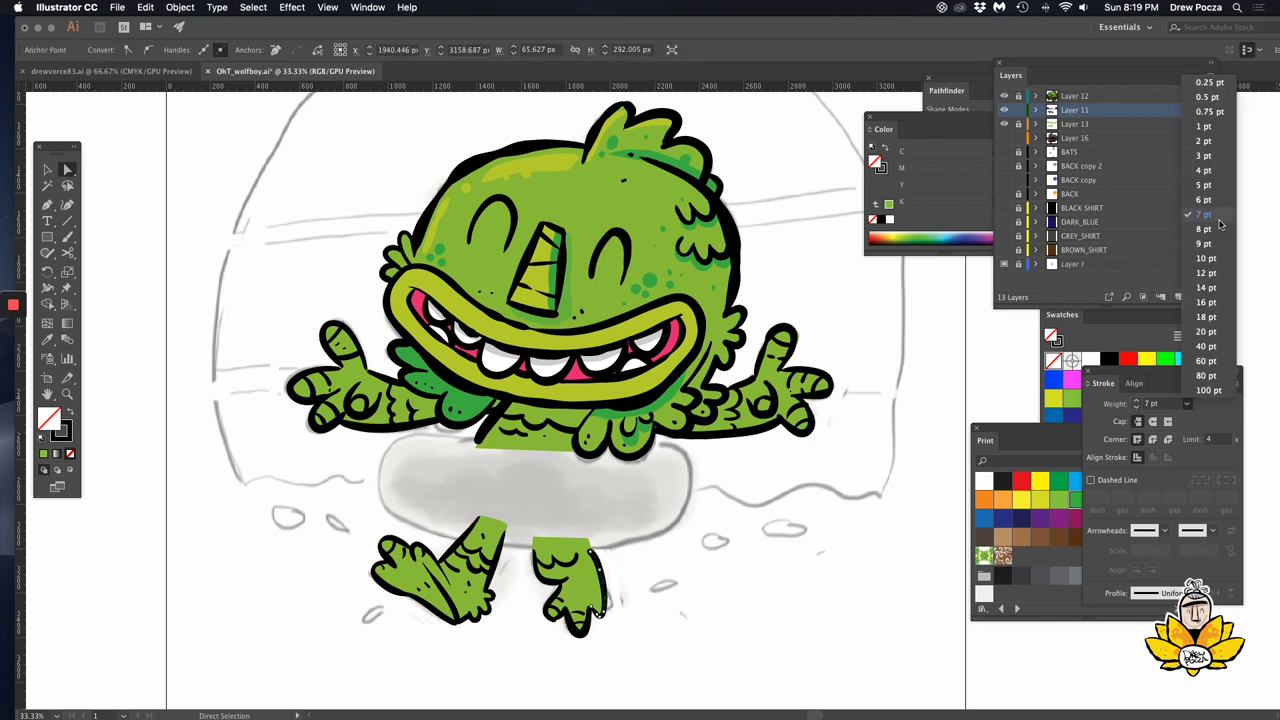
Hide the sketch and grey placeholder, and sample the darker green on the fill layer.
left_click(490, 590)
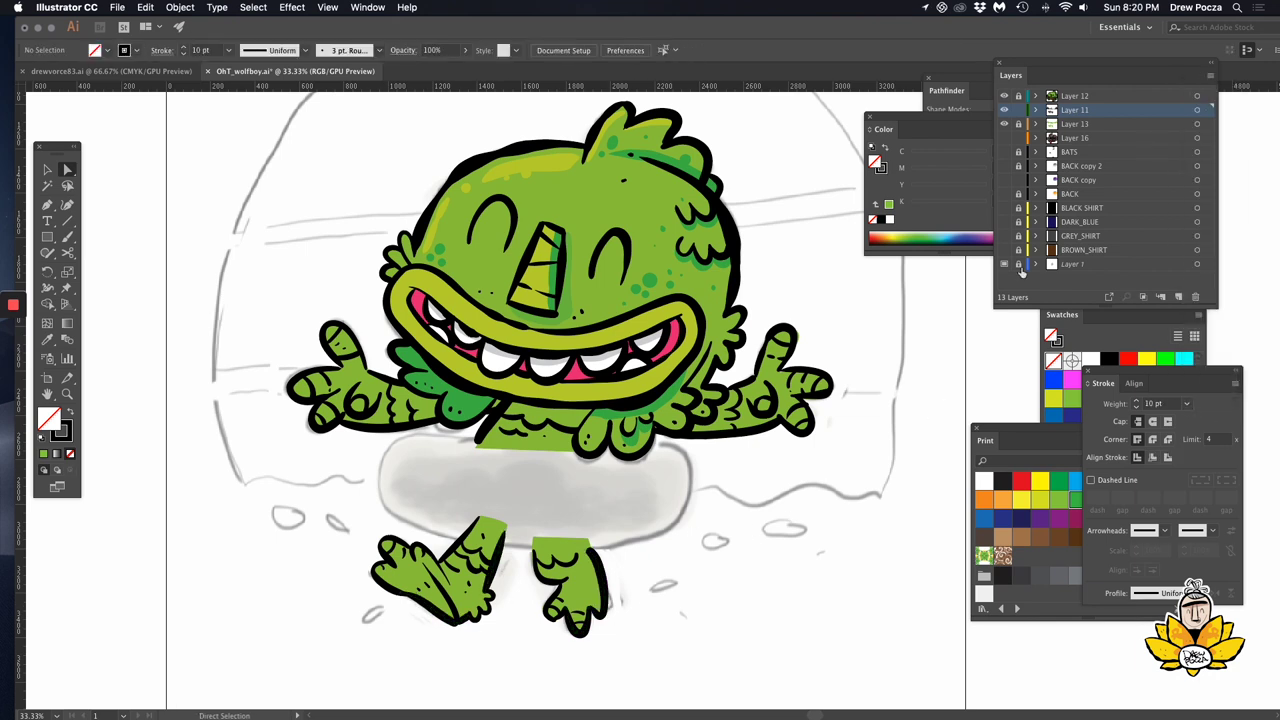
left_click(1004, 137)
left_click(720, 466)
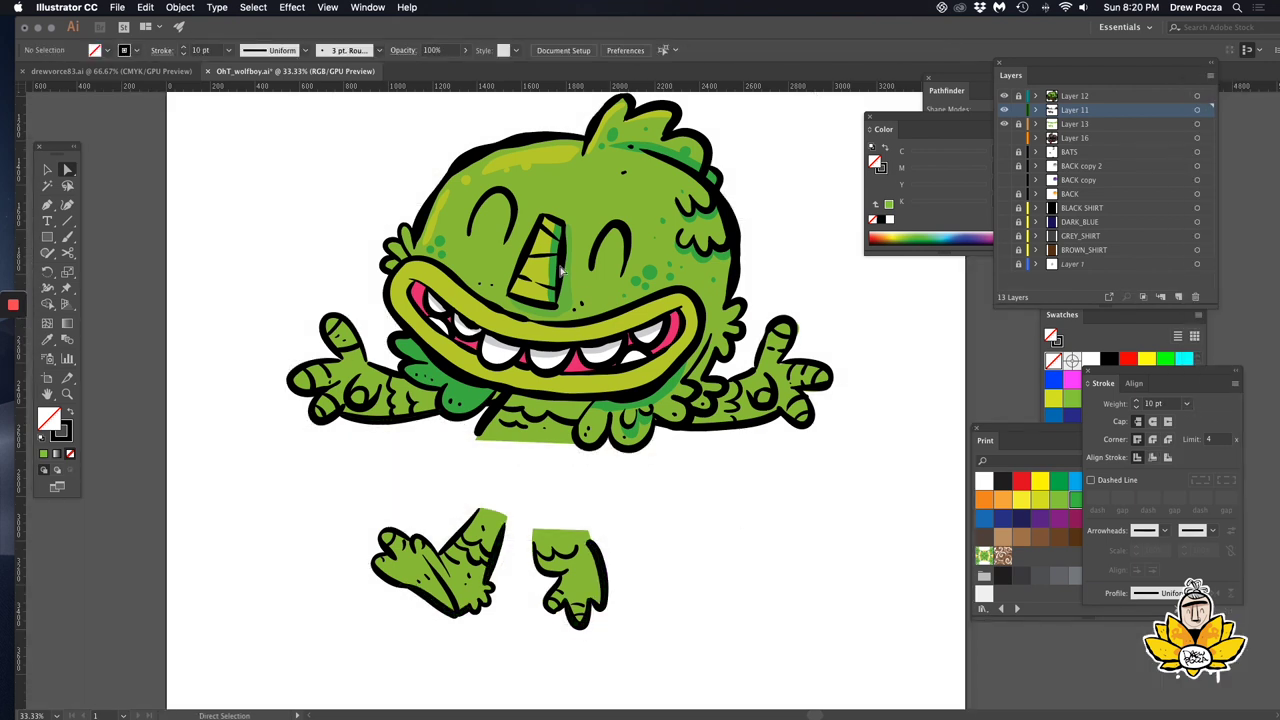
left_click(468, 383)
key("p")
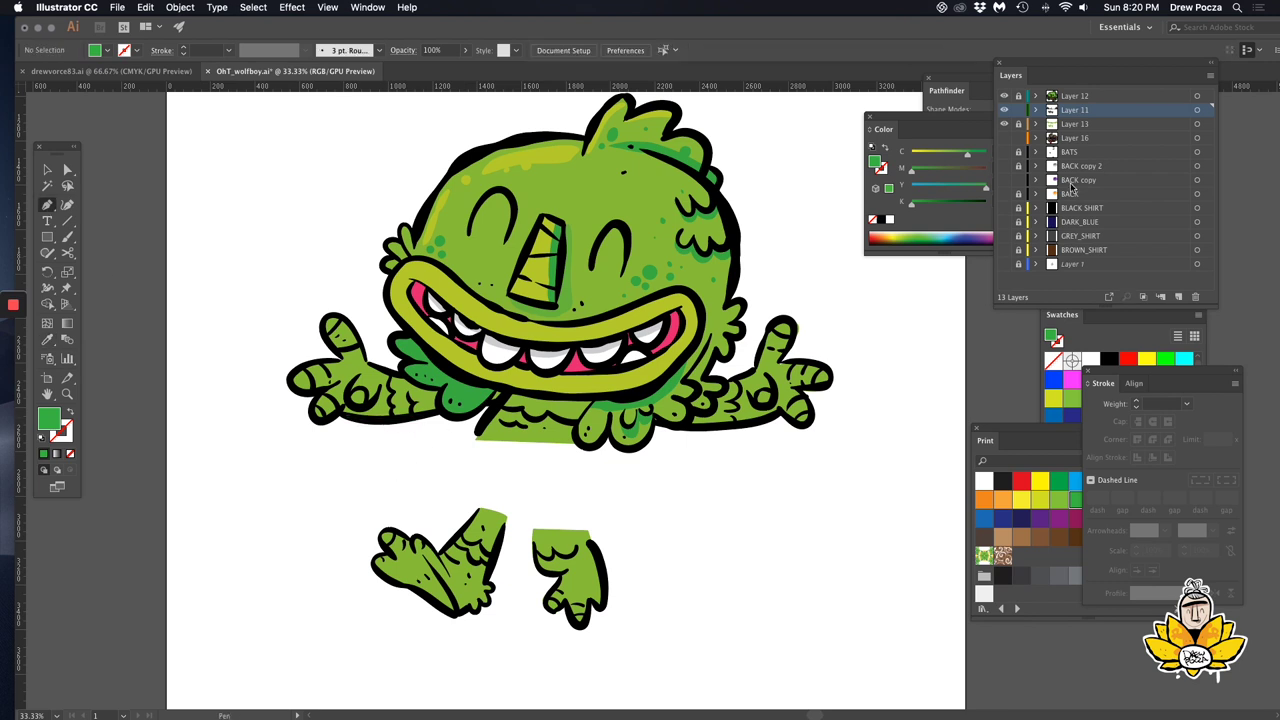
left_click(1075, 123)
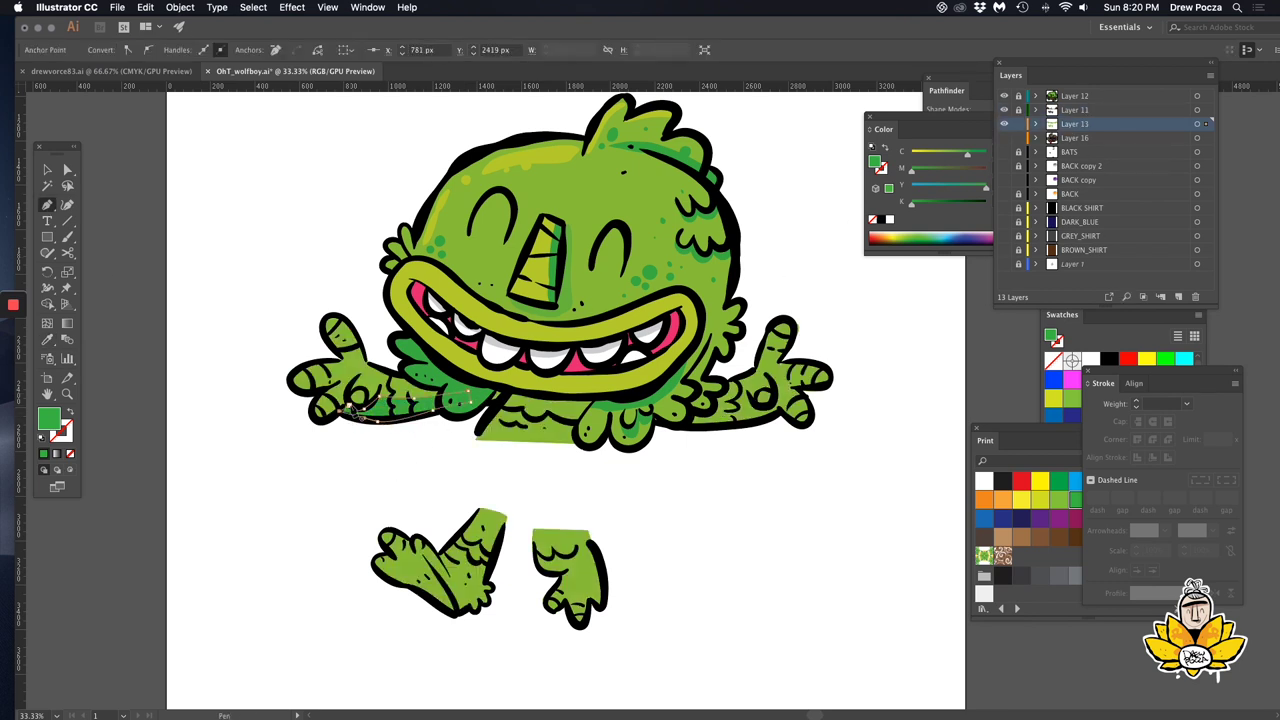
Draw a darker green shadow along the undersides of the left hand, body and right arm.
left_click(295, 382)
left_click(320, 409)
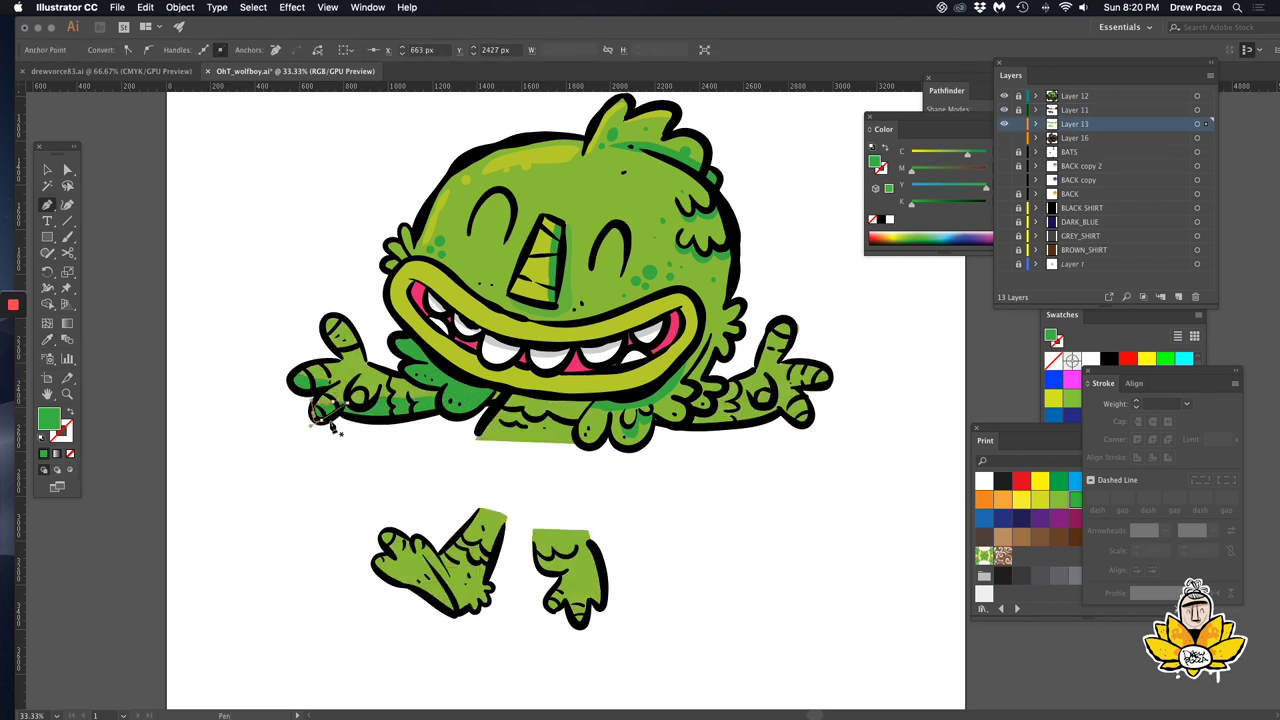
left_click(676, 428)
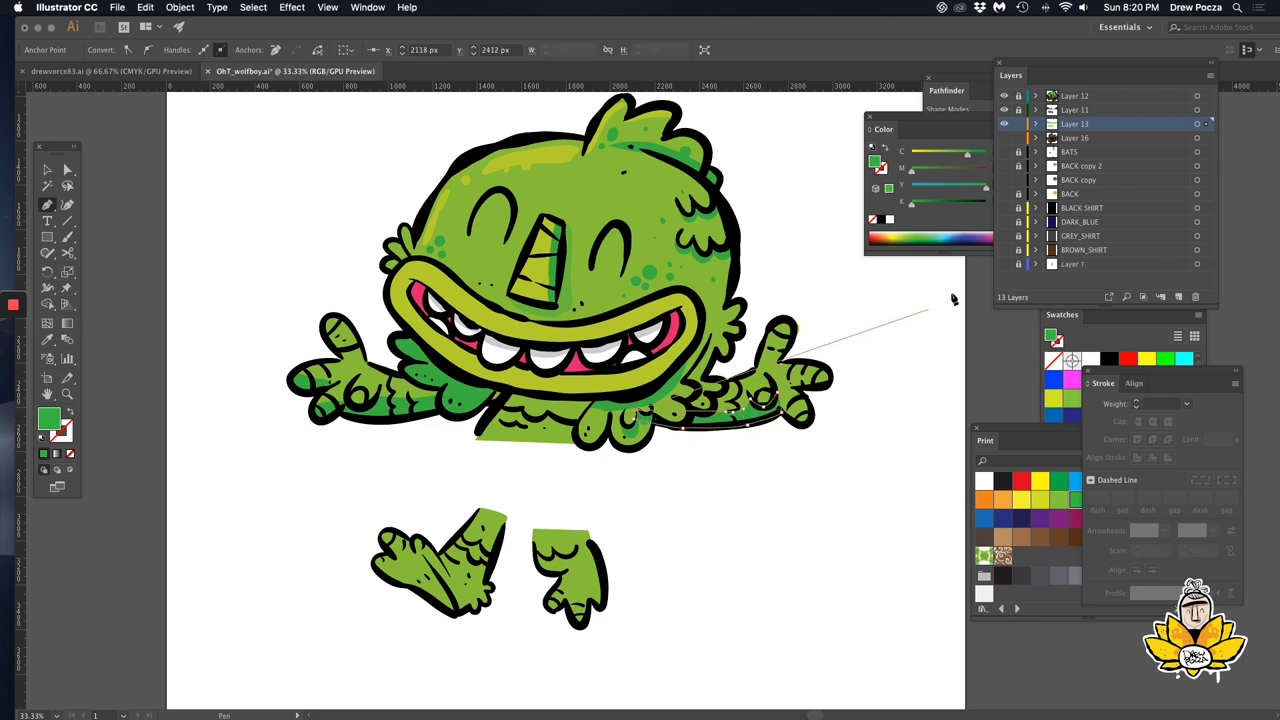
left_click(810, 423)
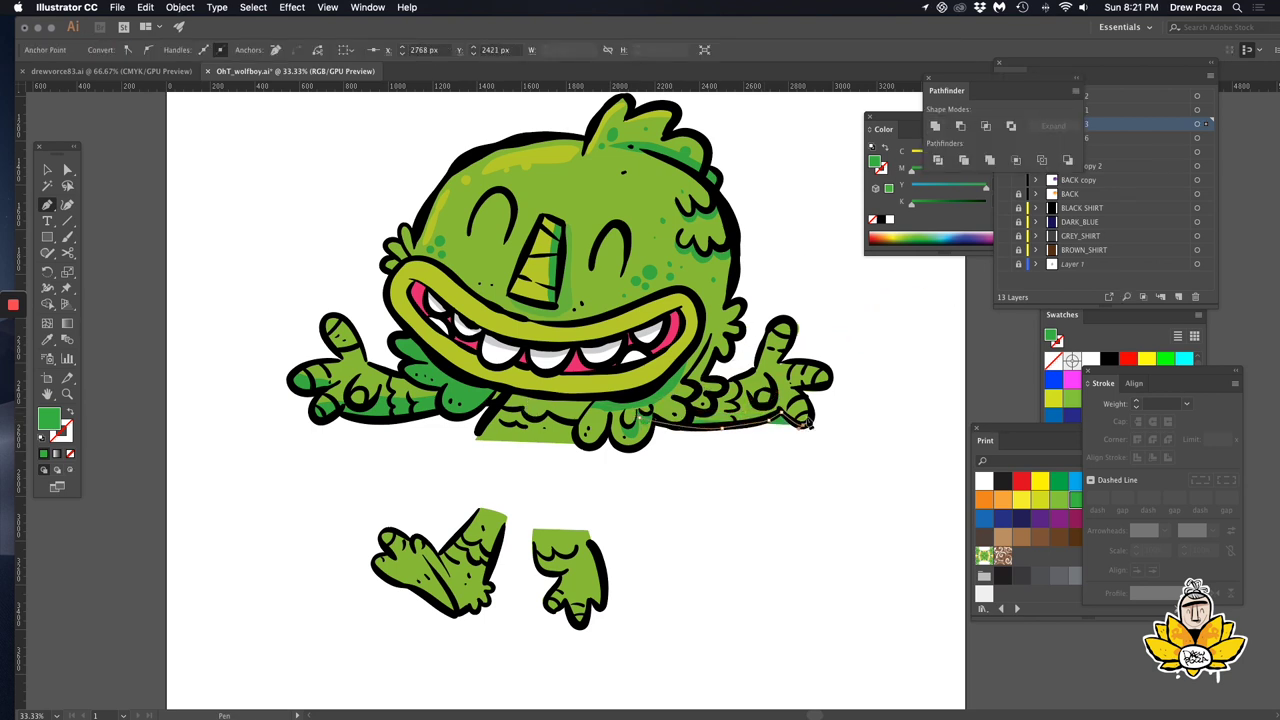
left_click(757, 415)
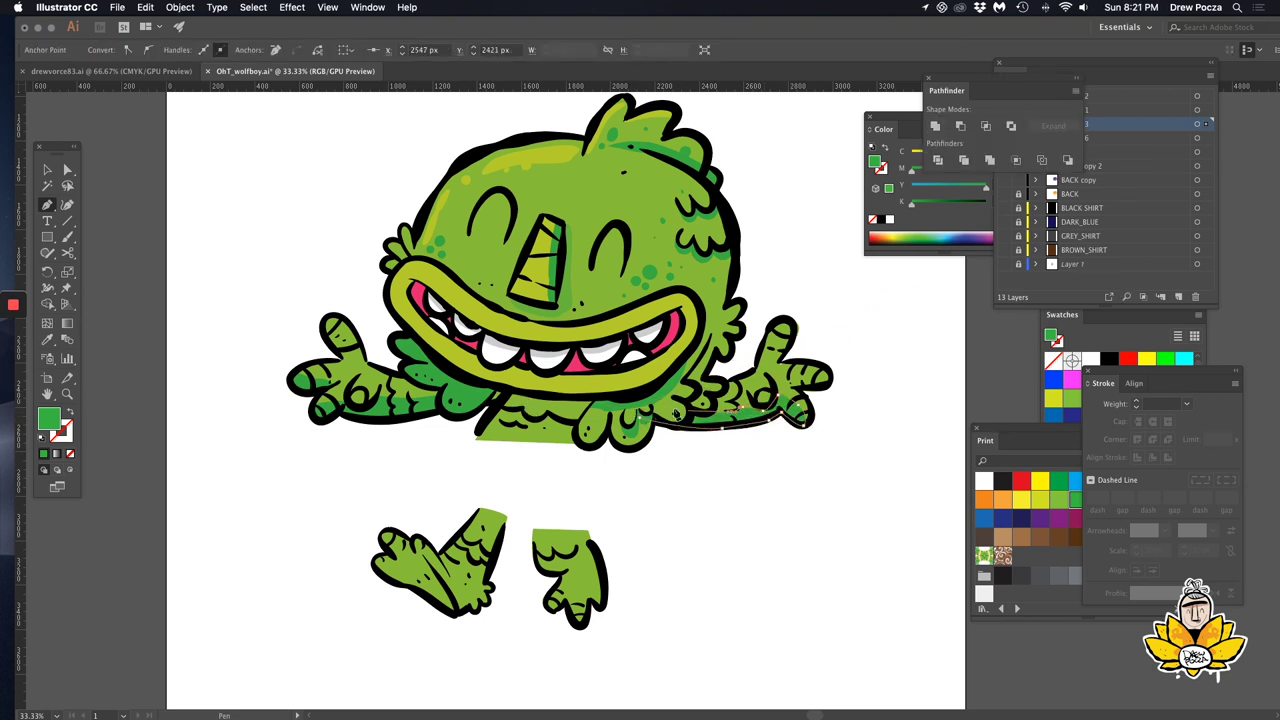
left_click(594, 404)
key("super+equal")
left_click(623, 442)
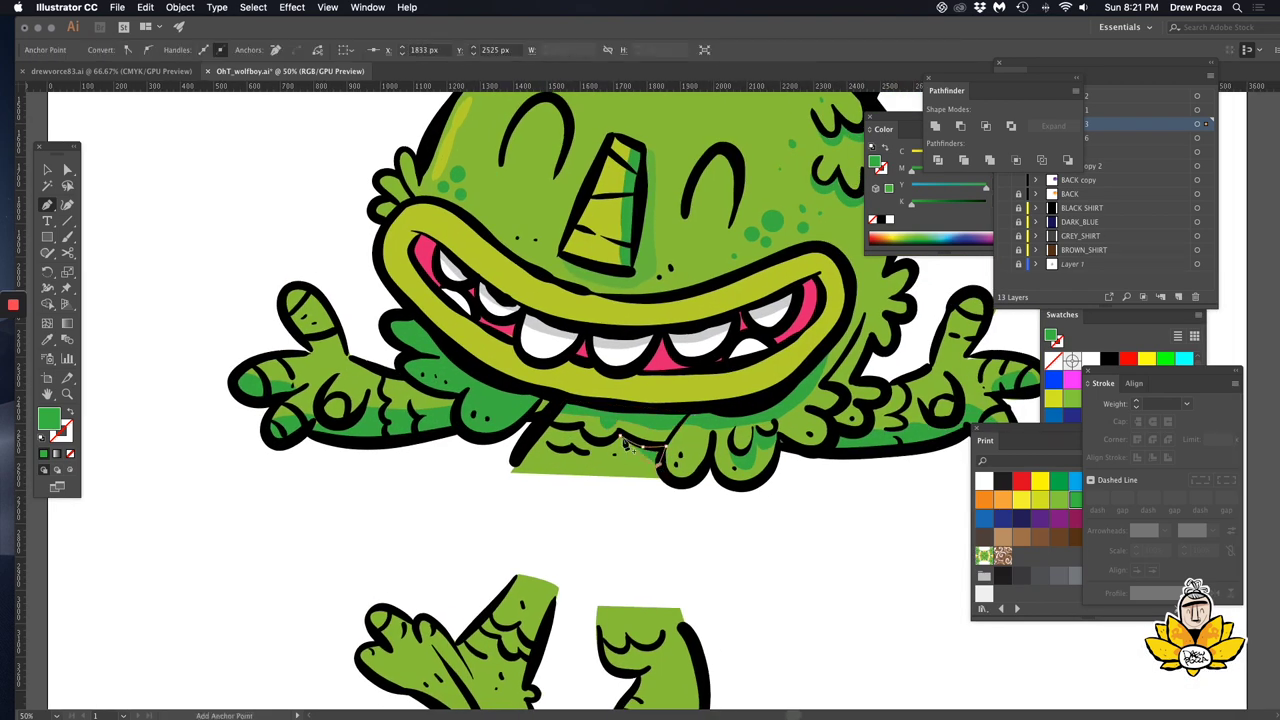
left_click_drag(736, 515, 651, 550)
Sample the yellow-green and draw a highlight shape over the left arm and hand.
key("v")
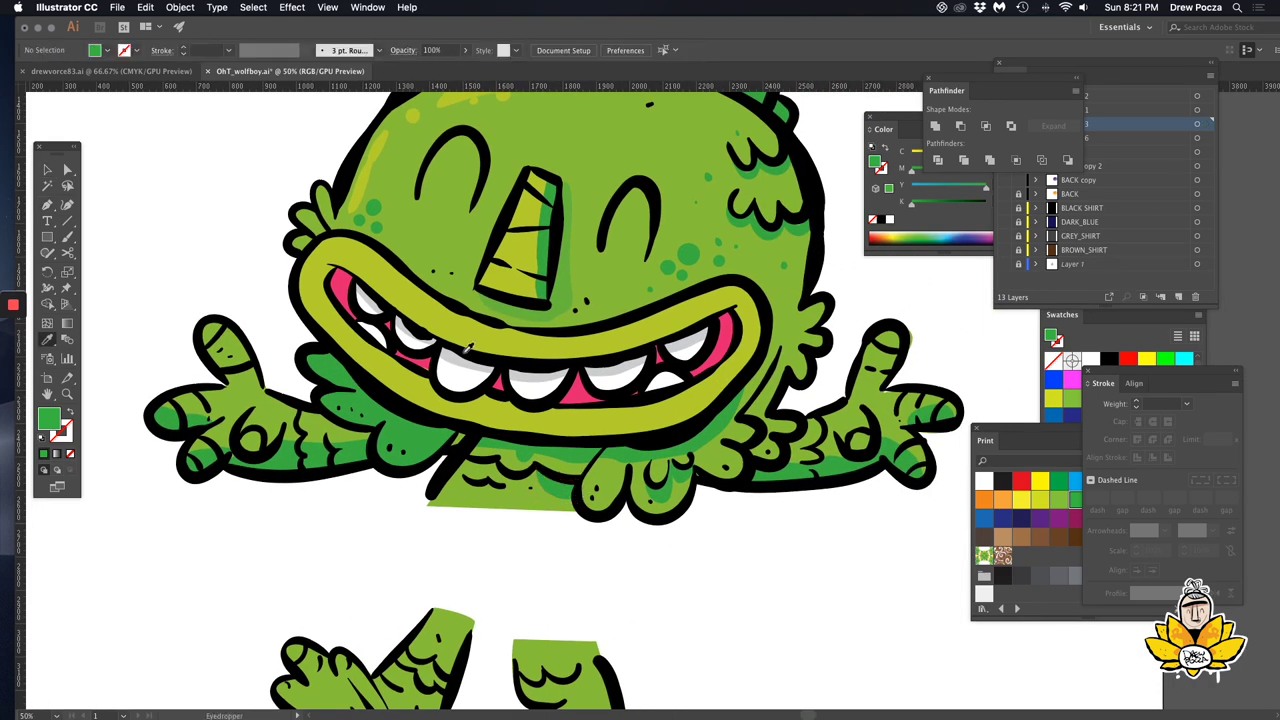
left_click(466, 350)
left_click_drag(570, 468, 647, 448)
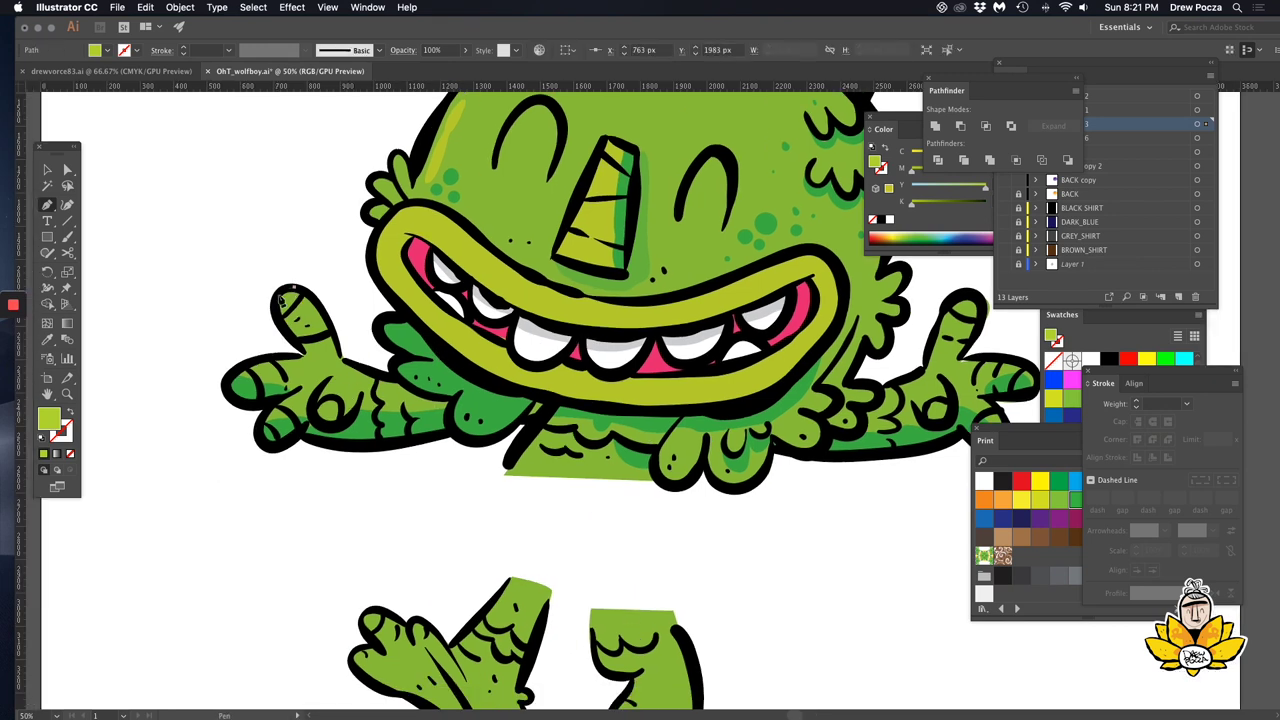
left_click(336, 386)
left_click_drag(250, 360, 307, 362)
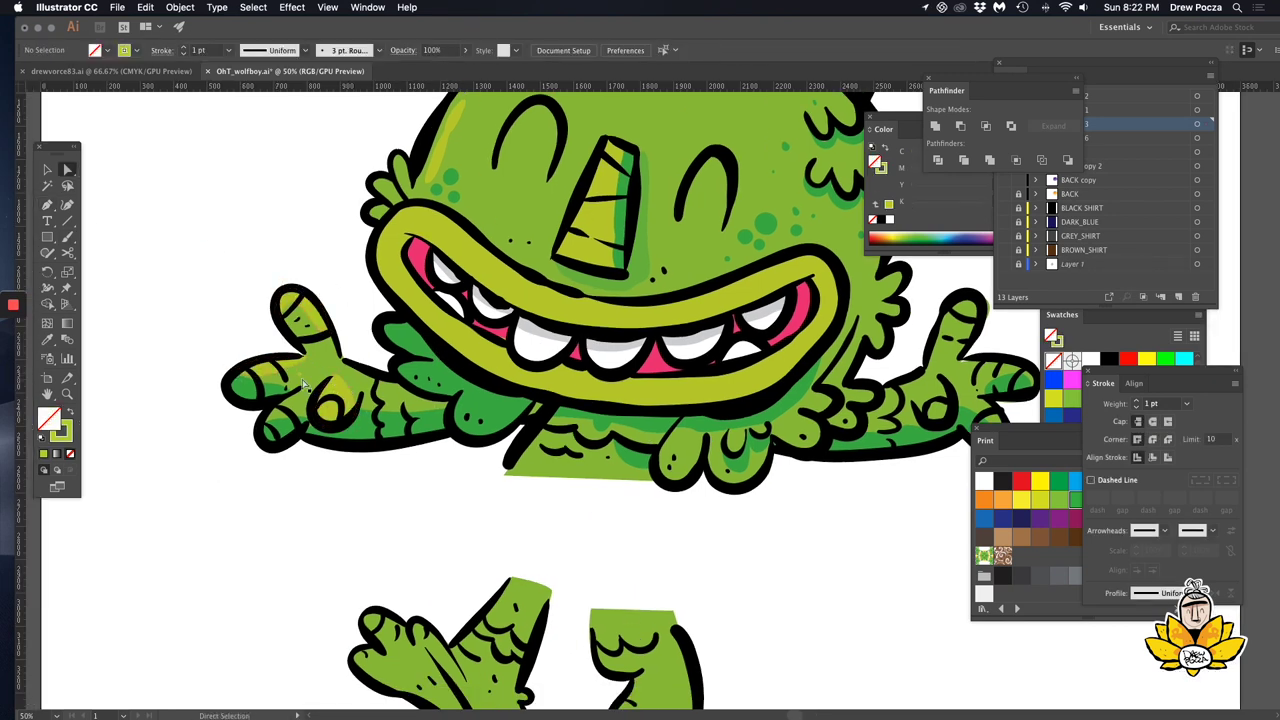
Reshape the yellow-green highlight curve on the right hand, filled with no outline.
left_click_drag(843, 458, 573, 483)
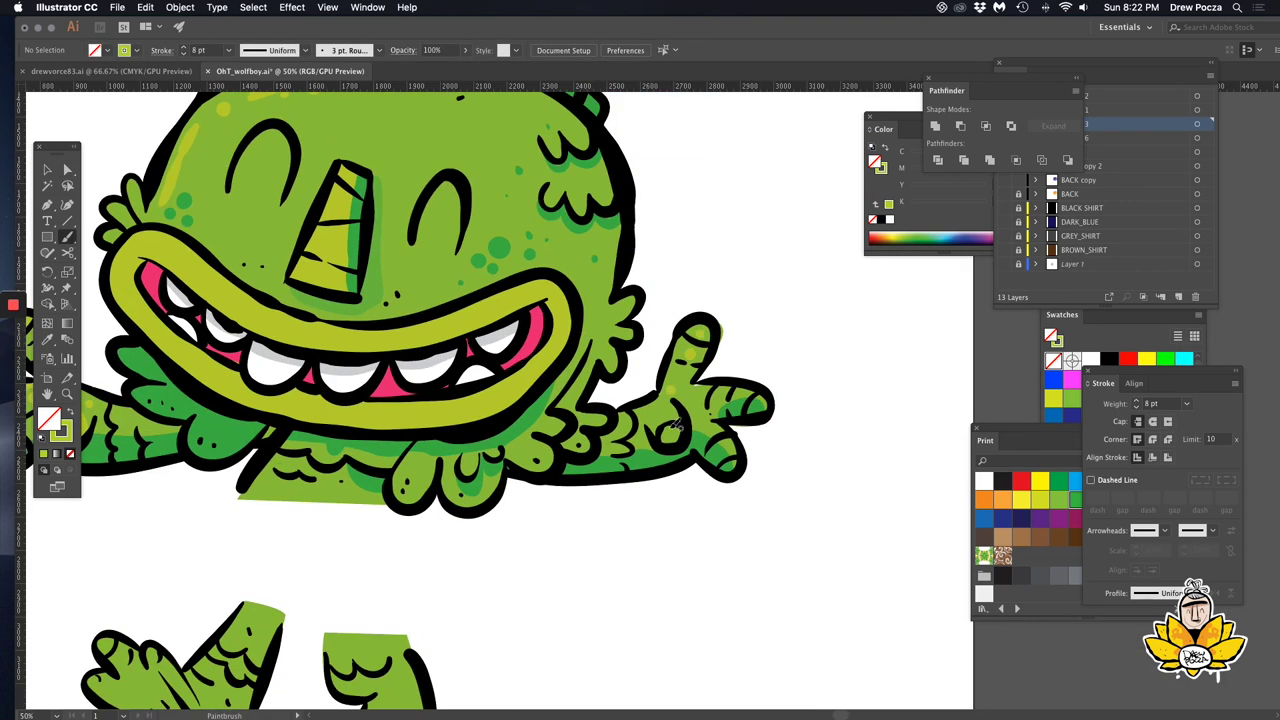
key("a")
key("shift+x")
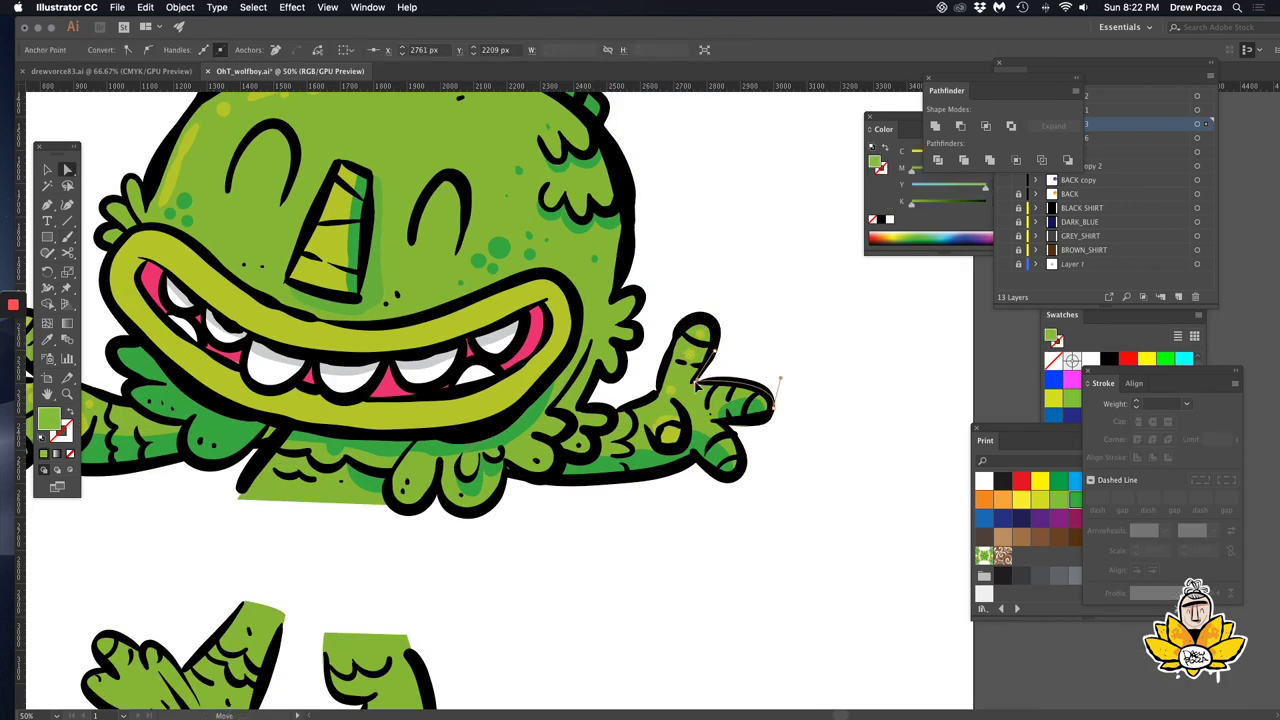
left_click_drag(777, 374, 868, 400)
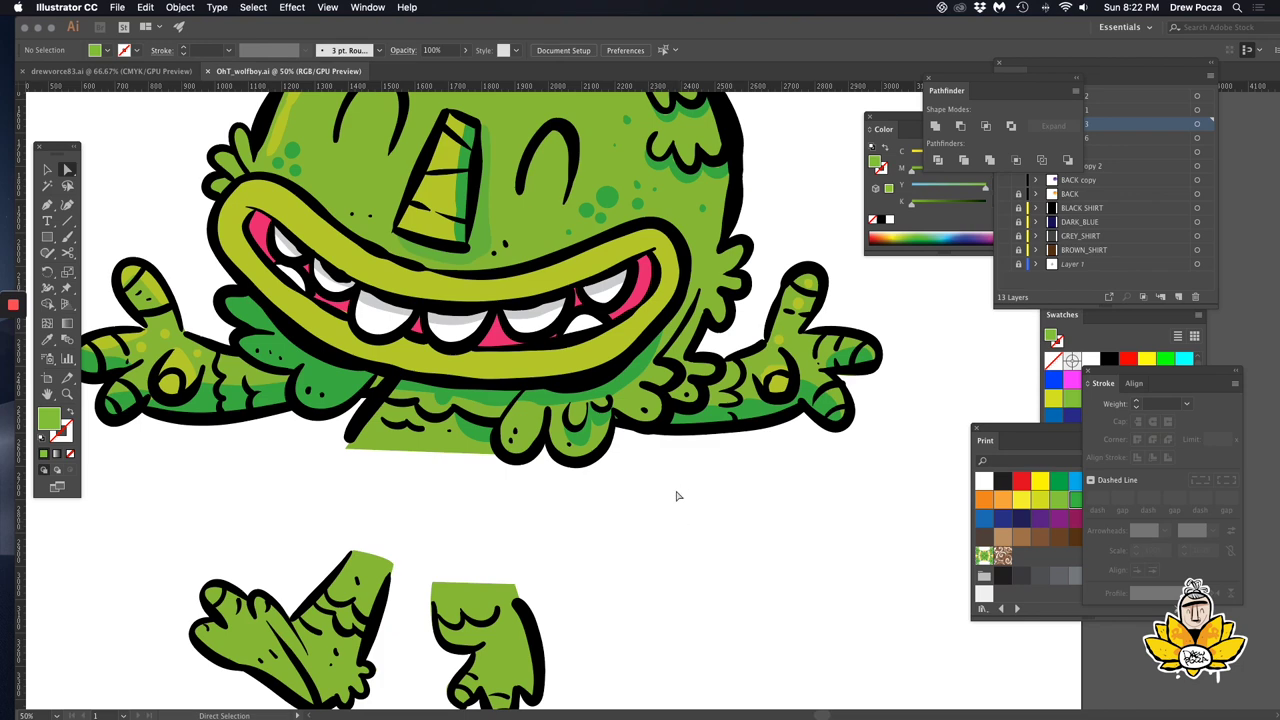
left_click_drag(676, 496, 752, 478)
left_click(244, 296)
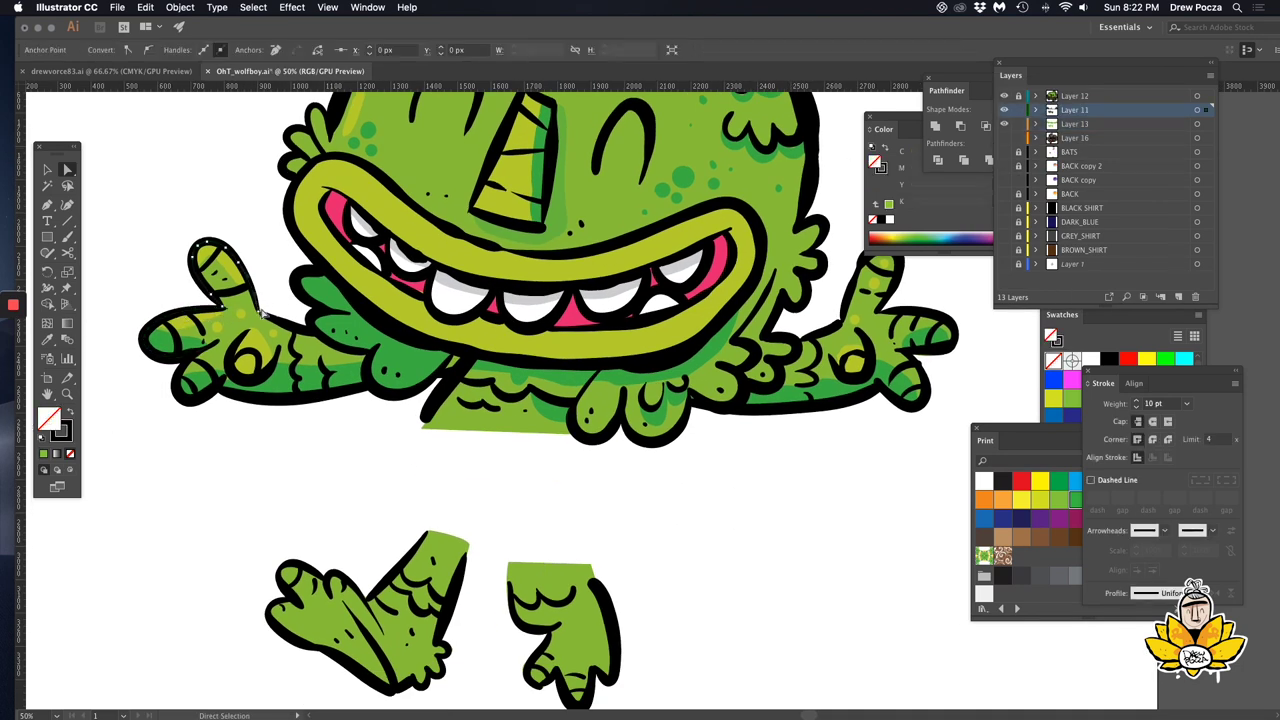
left_click(871, 480)
Nudge the right arm group down slightly.
scroll(757, 543, "down", 2)
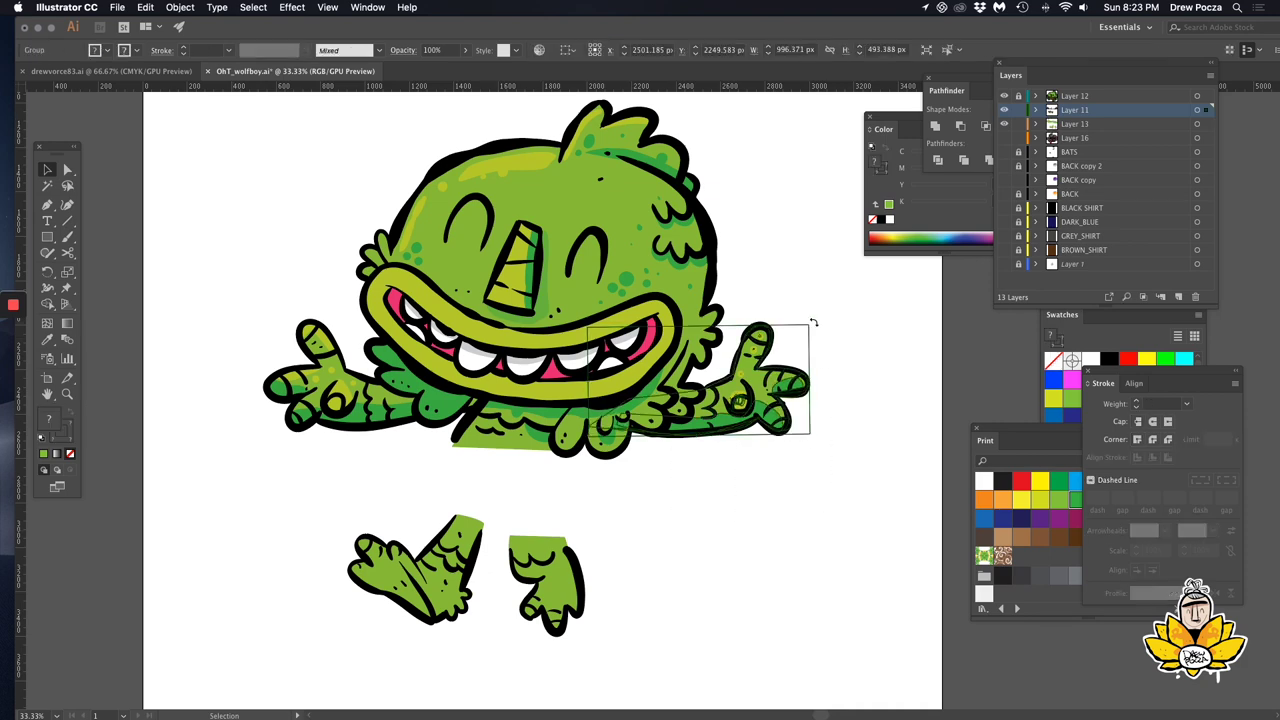
left_click(528, 368)
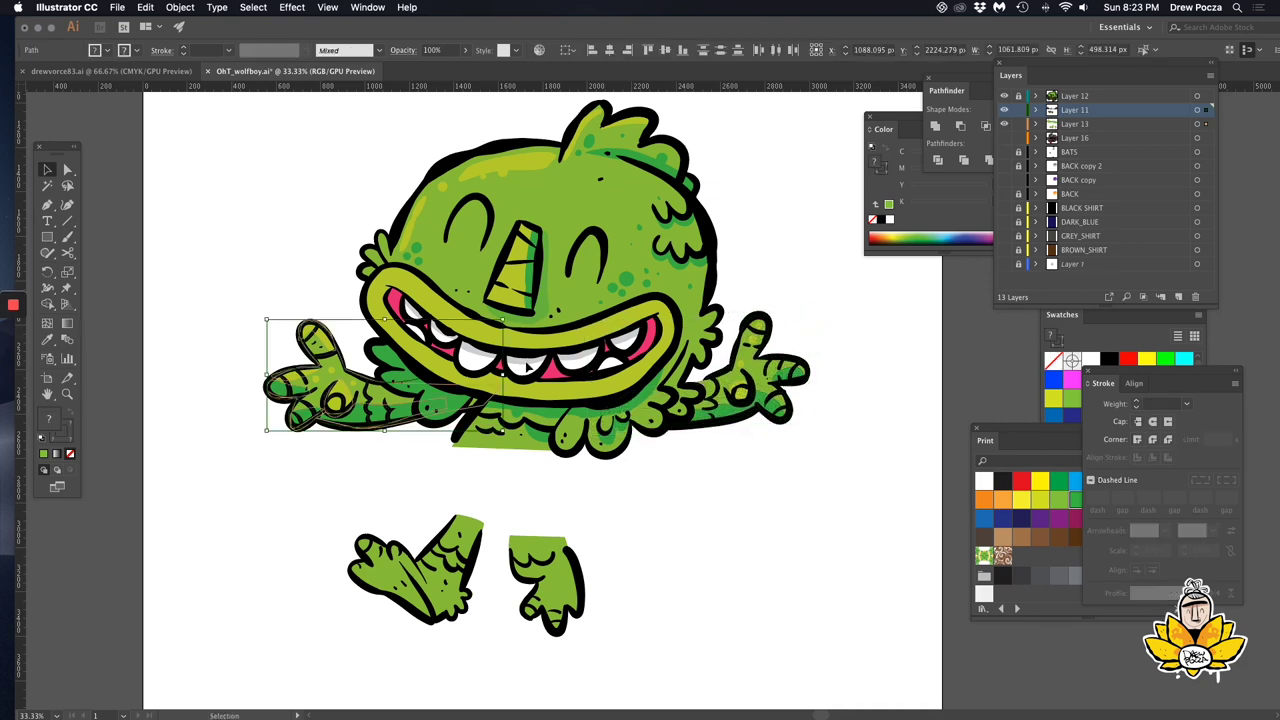
left_click(657, 480)
left_click(797, 400)
left_click_drag(797, 400, 797, 410)
key("a")
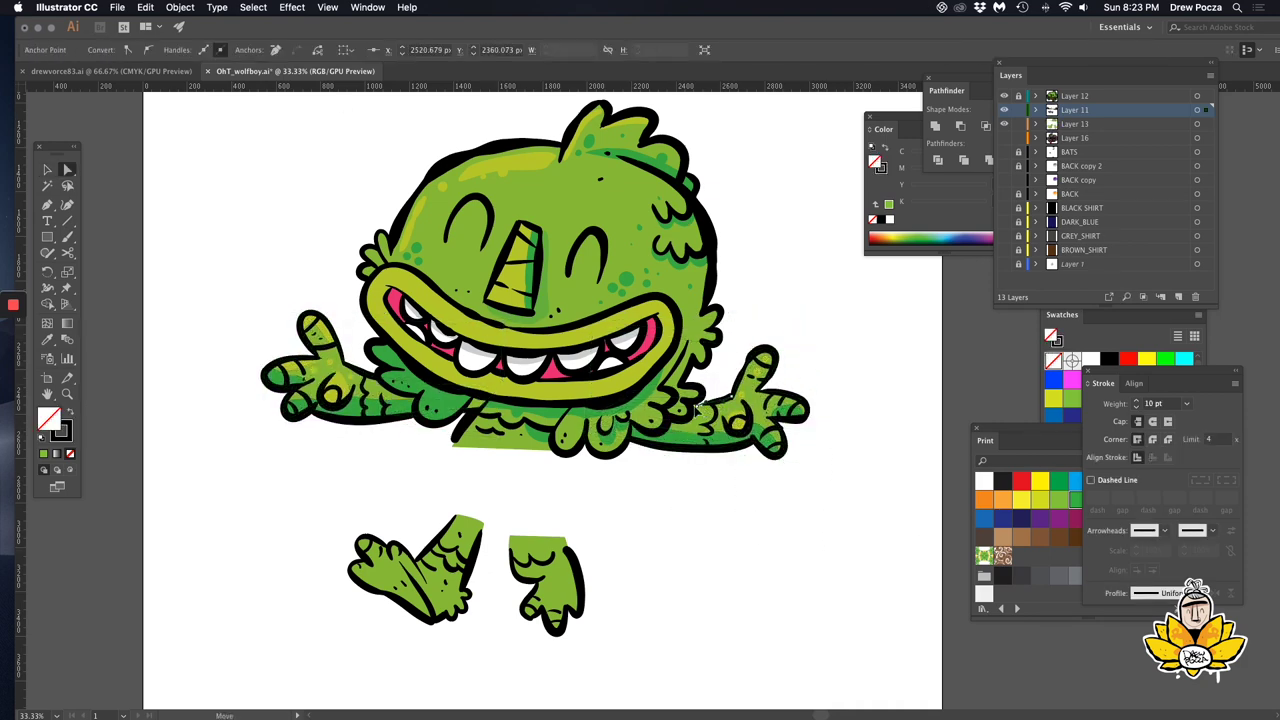
left_click(836, 483)
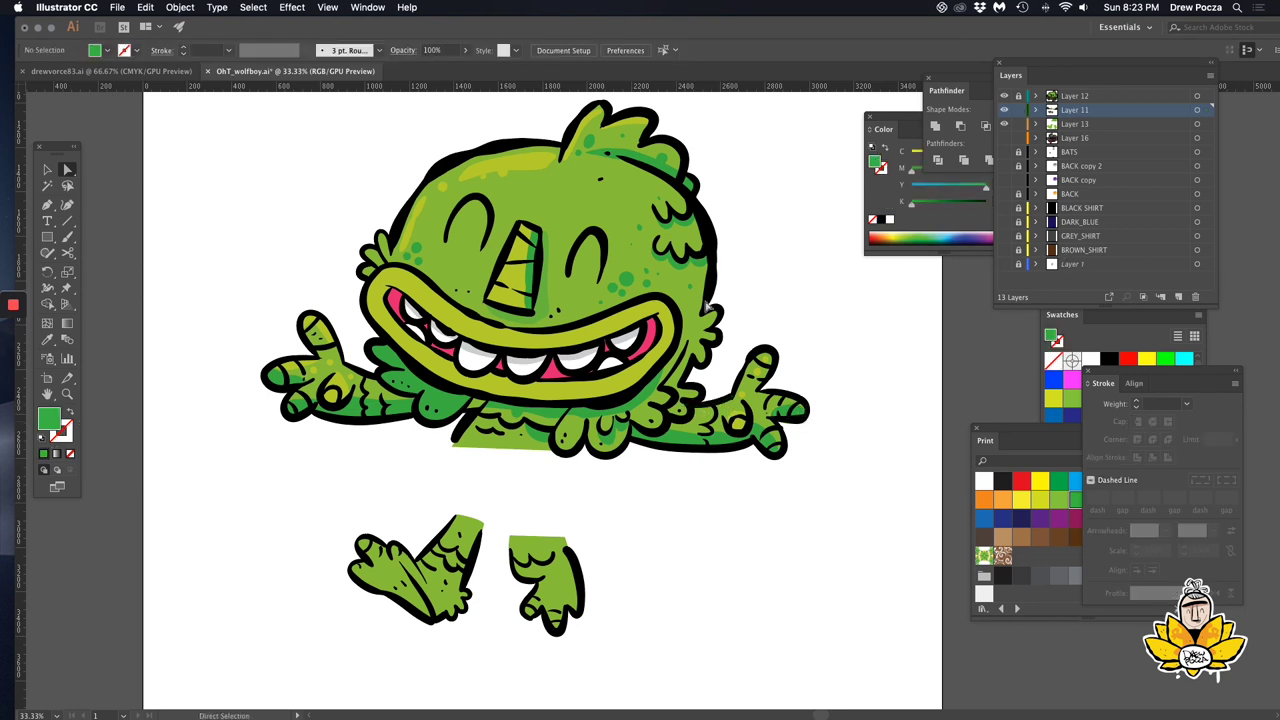
Pen a closed shading shape on the left foot and swap its fill and stroke.
key("p")
left_click_drag(377, 598, 407, 611)
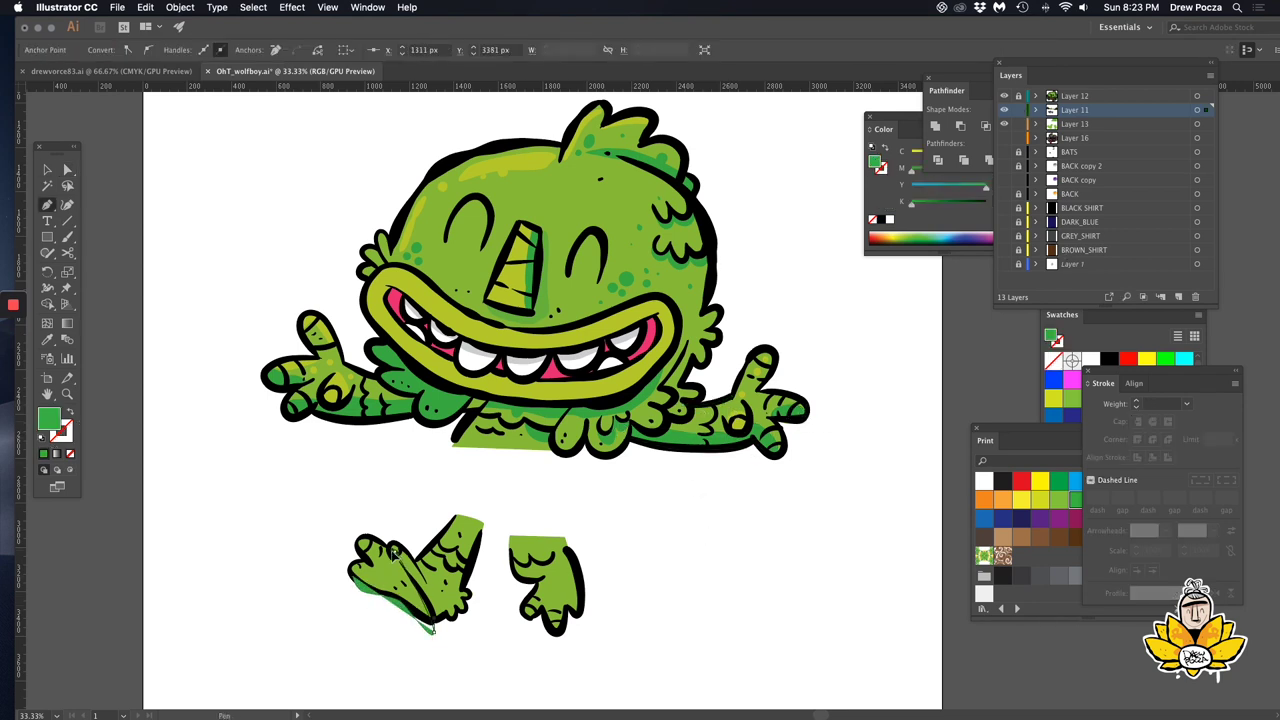
left_click(378, 555)
key("a")
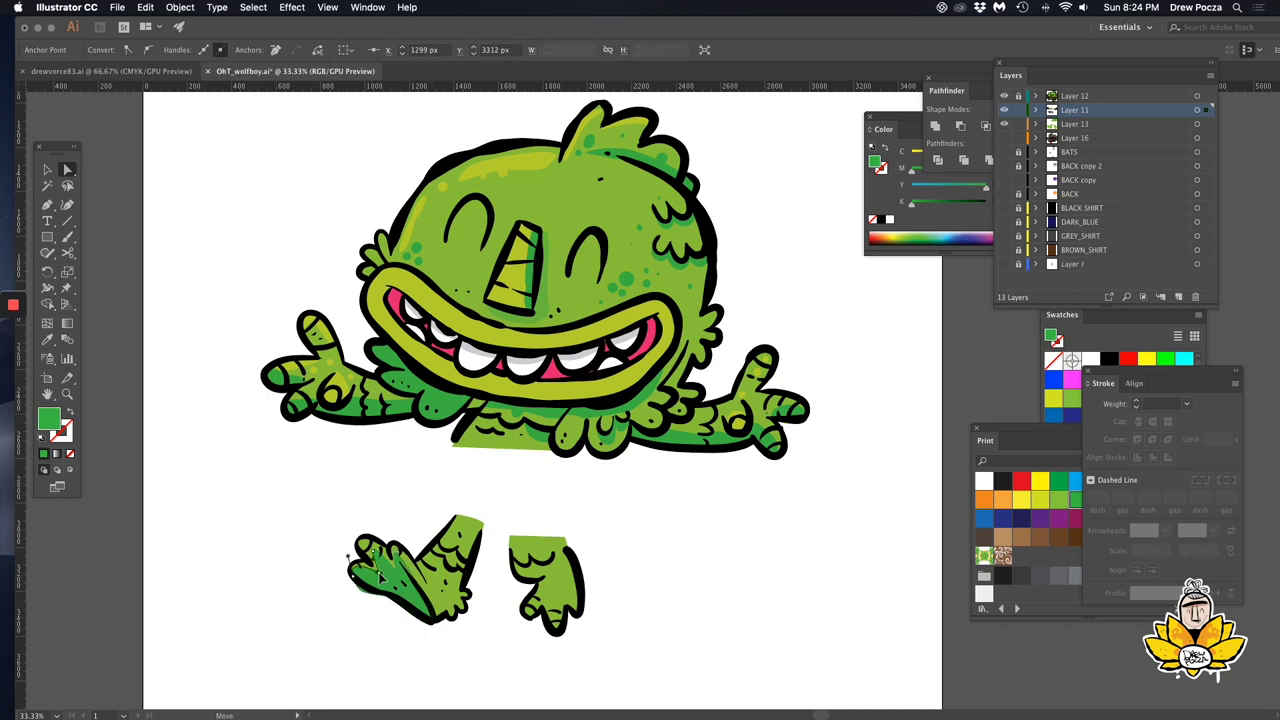
key("shift+x")
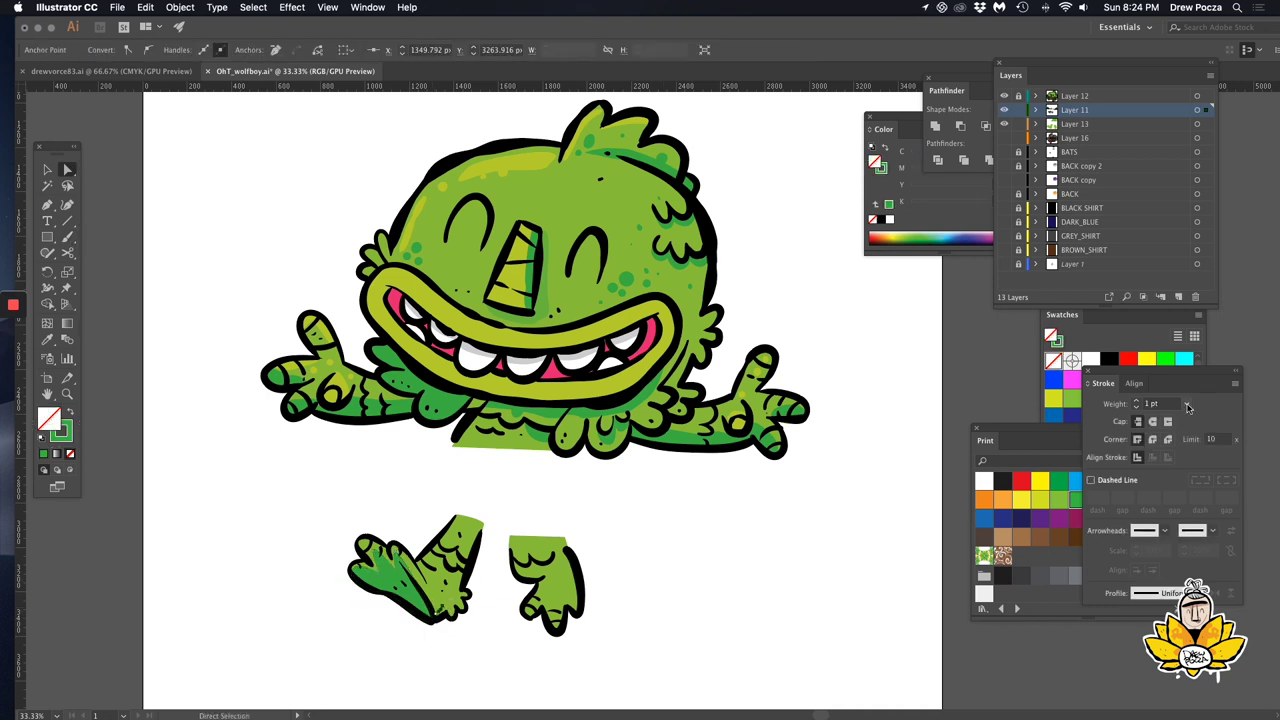
On Layer 13, paint a dark-green stroke on the left foot and sample the head's yellow-green 6 pt stroke.
left_click(1040, 124)
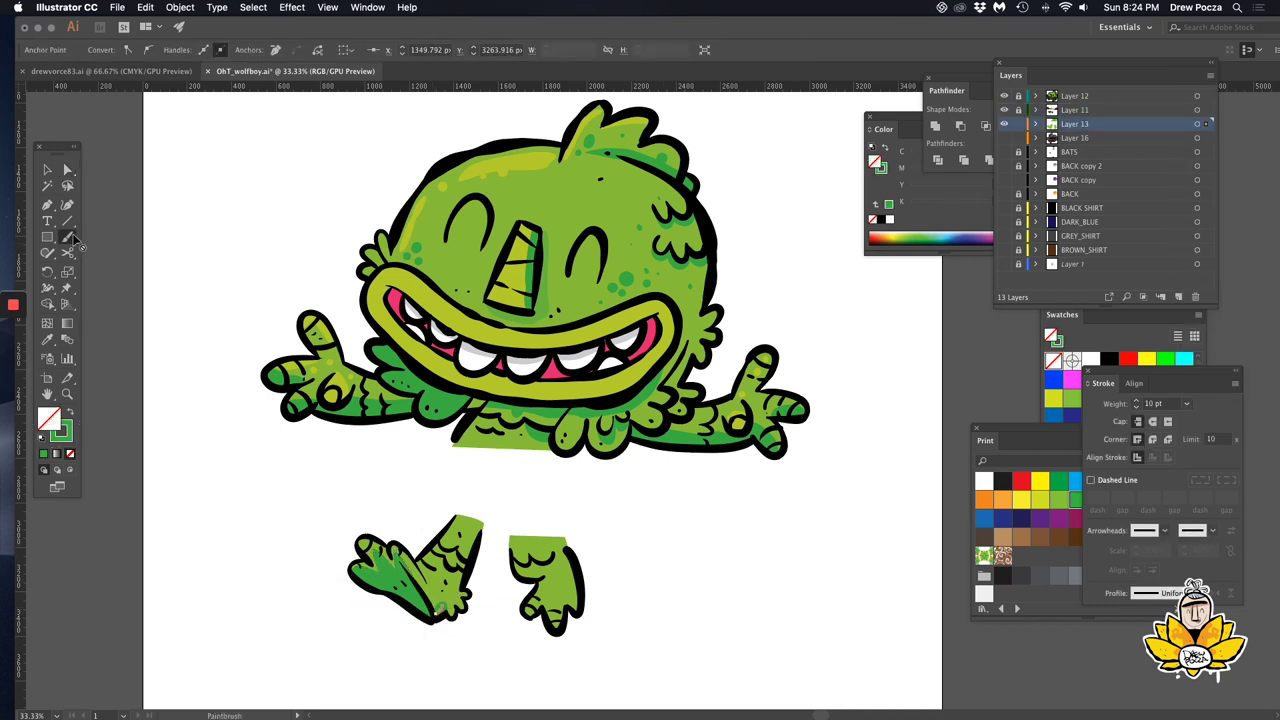
mouse_move(446, 616)
left_mouse_down()
mouse_move(466, 586)
mouse_move(556, 566)
left_mouse_up()
key("i")
left_click(448, 182)
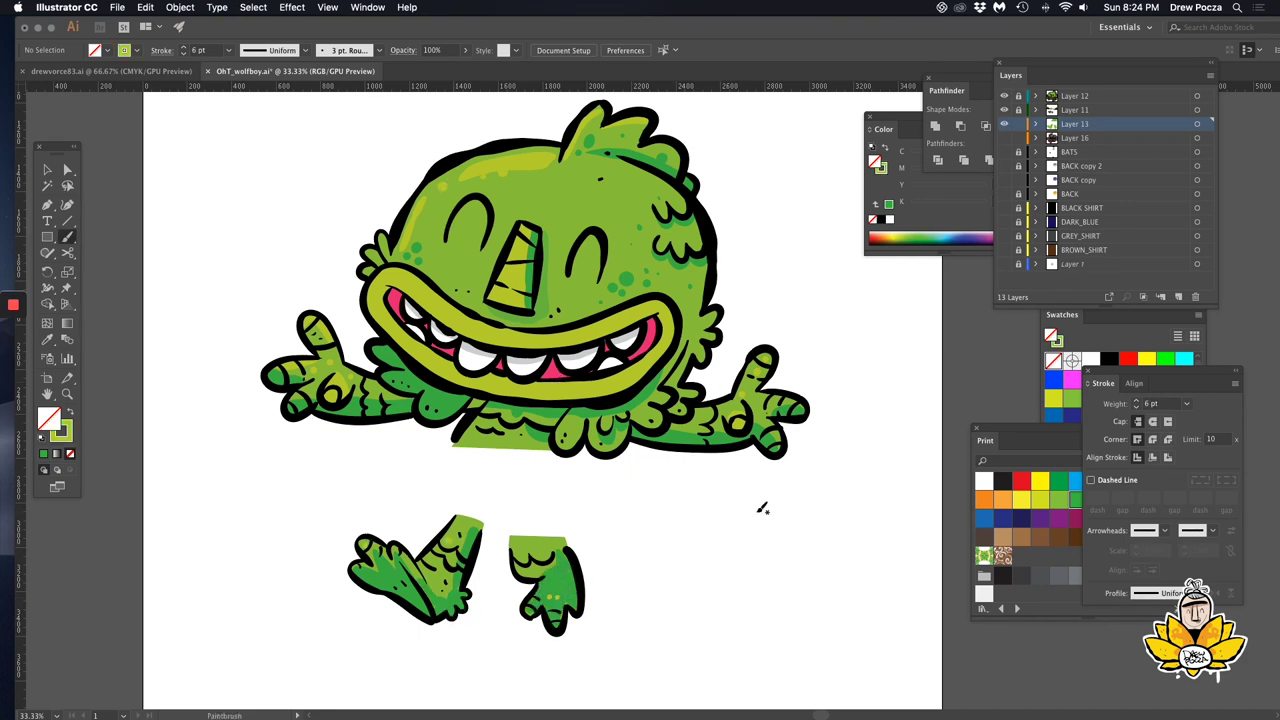
Show the pencil sketch template behind the artwork with a green fill and no stroke.
key("v")
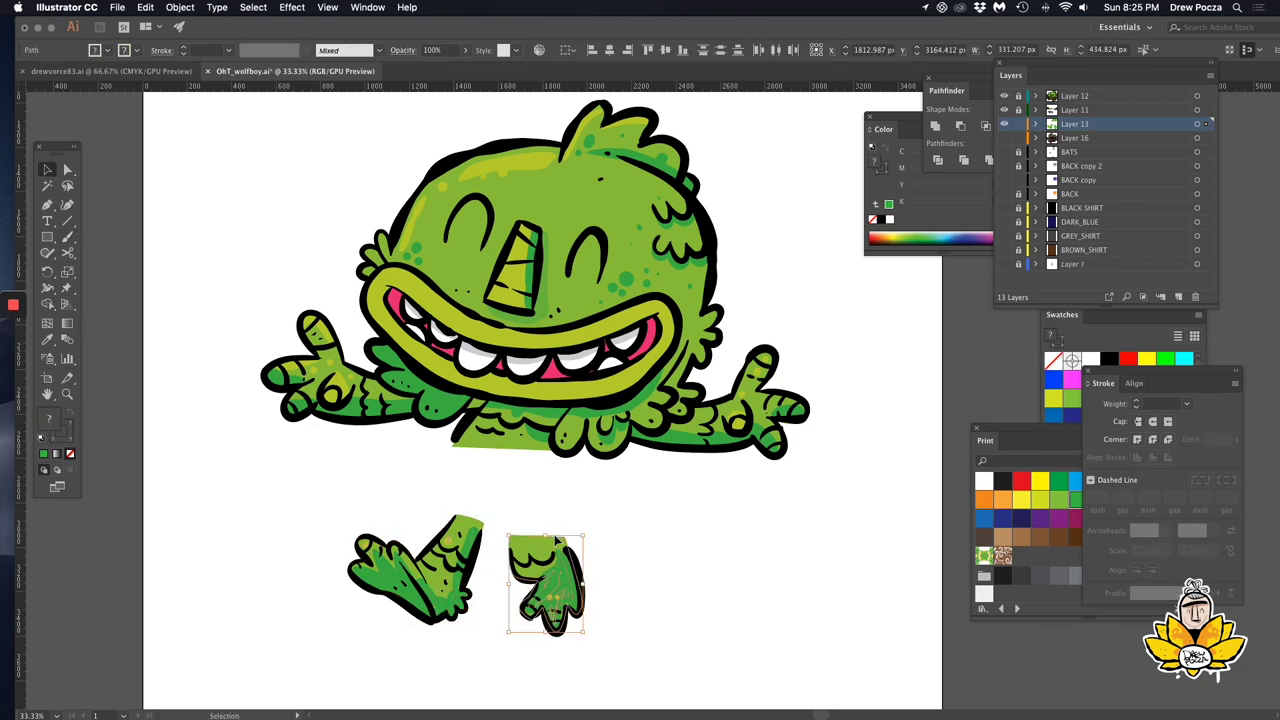
key("super+shift+w")
key("shift+x")
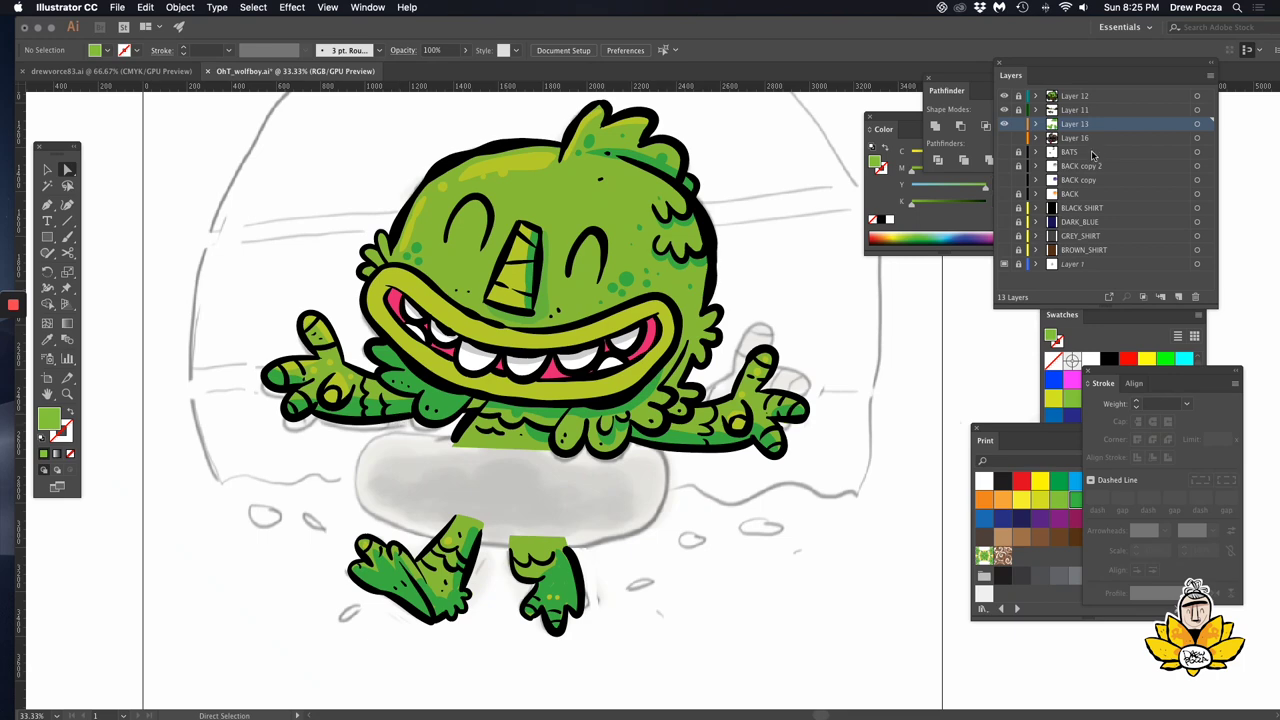
On a new layer, brush a thick black 10 pt outline around the inner tube.
key("shift+x")
key("super+l")
key("b")
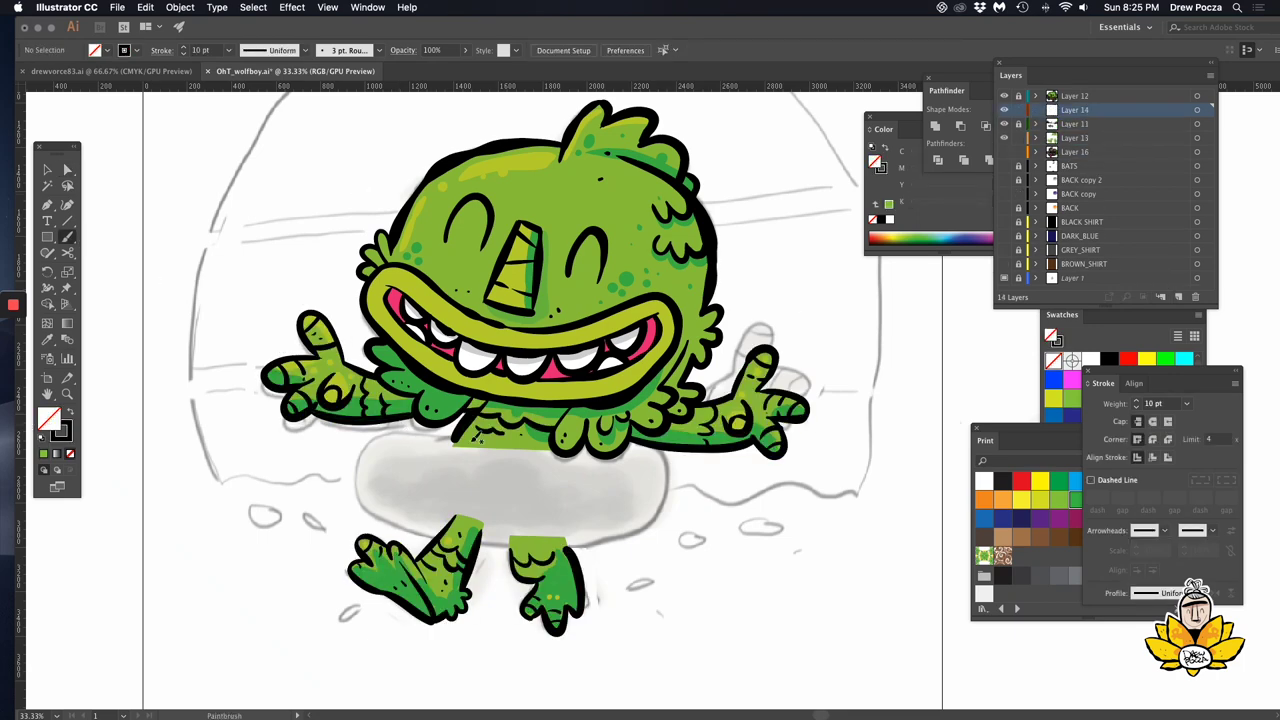
mouse_move(362, 490)
left_mouse_down()
mouse_move(580, 535)
mouse_move(640, 442)
mouse_move(376, 440)
mouse_move(360, 465)
left_mouse_up()
key("super+z")
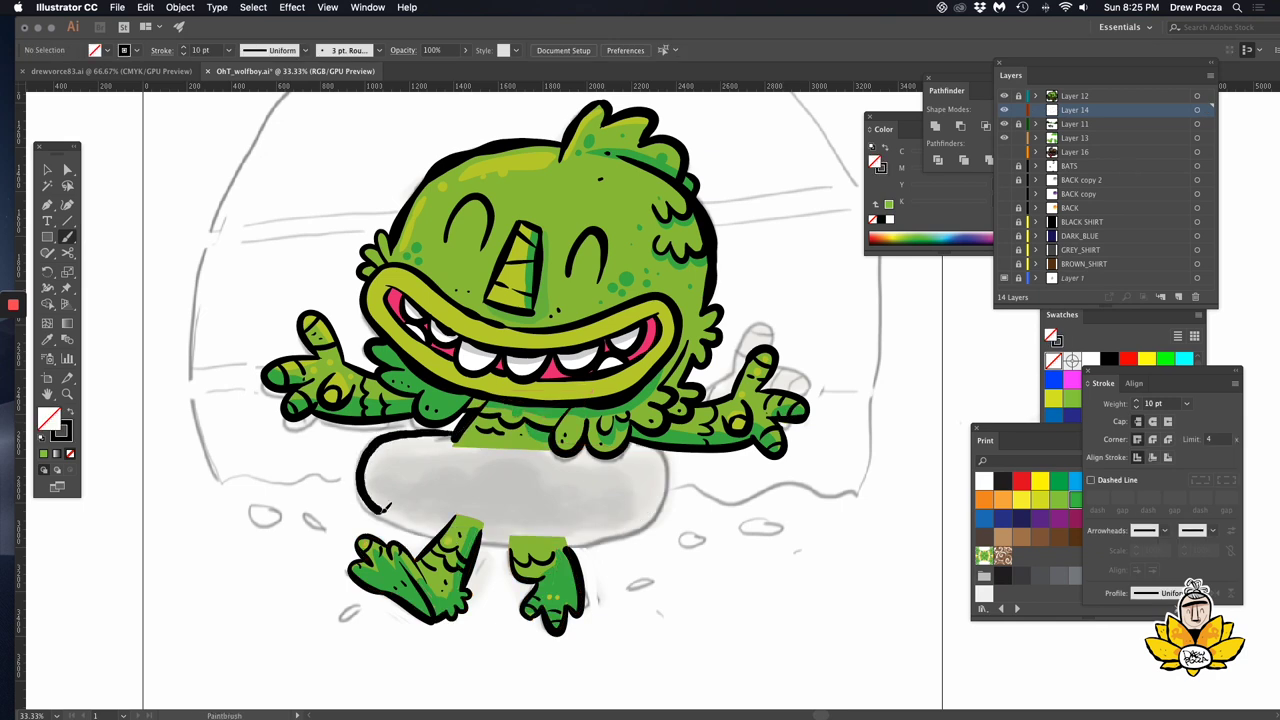
mouse_move(388, 507)
left_mouse_down()
mouse_move(652, 500)
mouse_move(398, 447)
left_mouse_up()
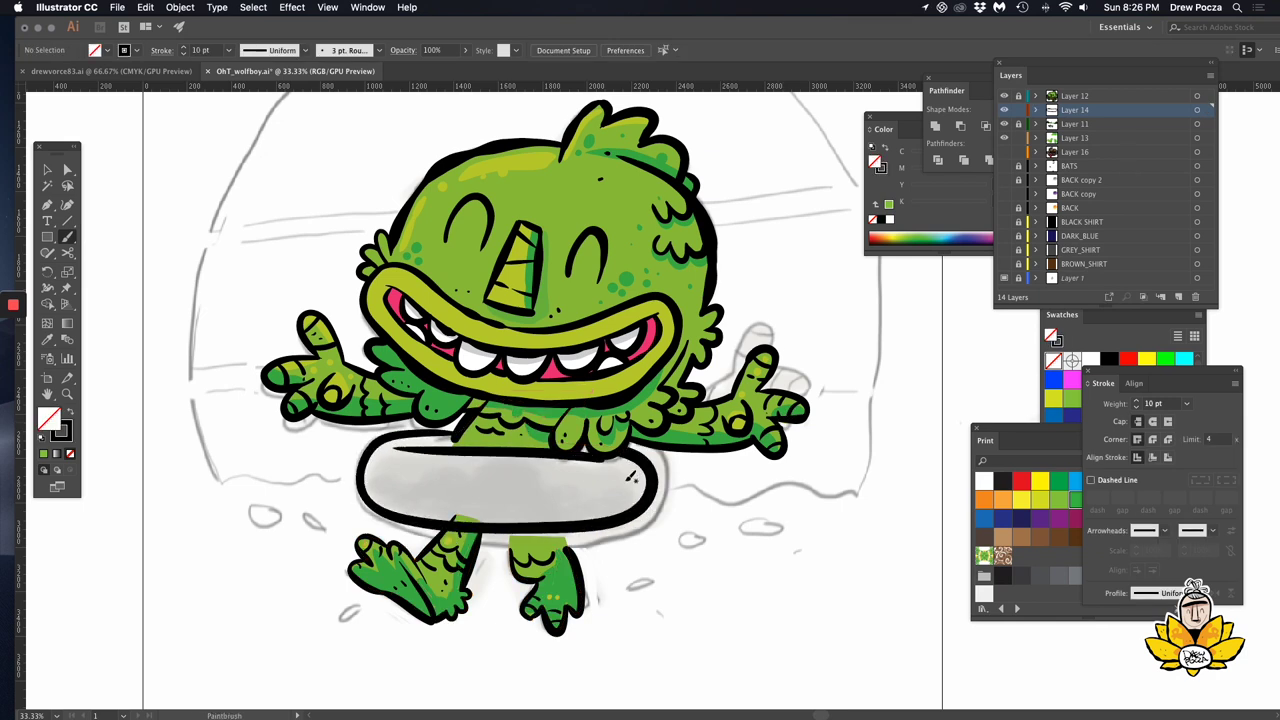
Select both legs and move their layer so they sit behind the tube.
left_click(415, 490)
left_click(536, 495)
left_click(570, 500)
left_click(597, 482)
key("v")
left_click(450, 580)
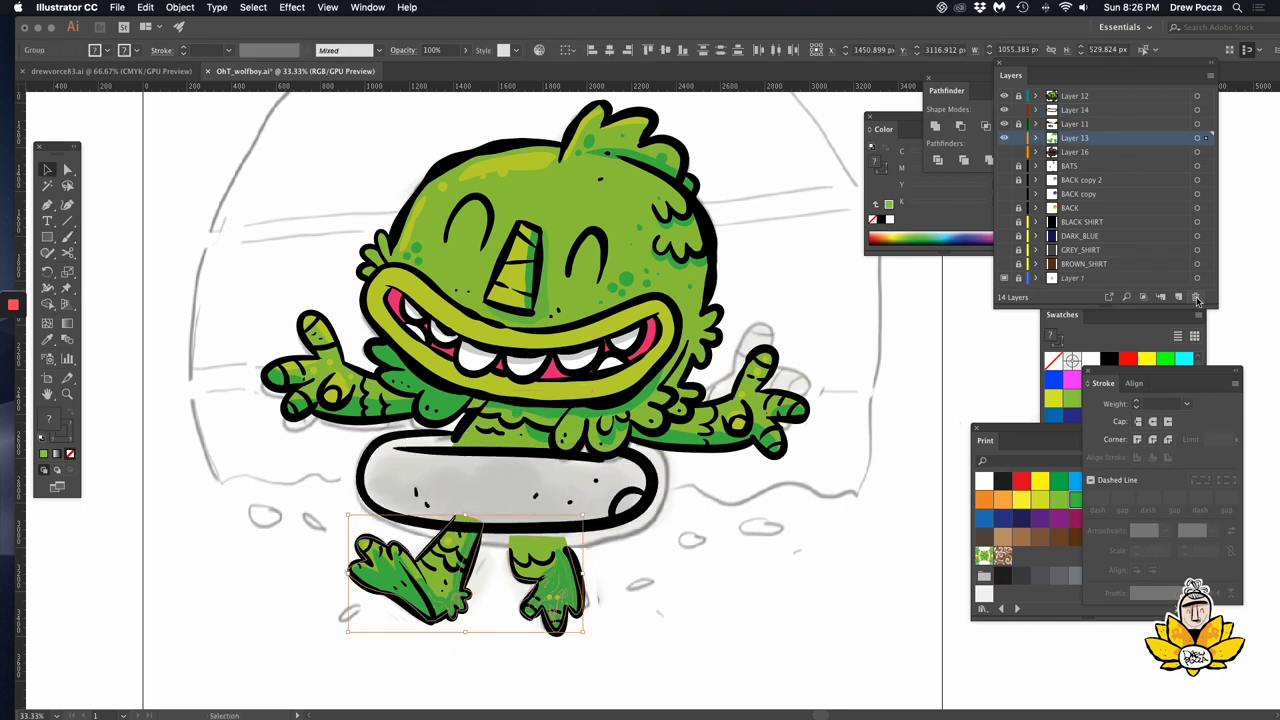
left_click_drag(1192, 149, 1150, 158)
On a new layer, pen-trace the tube ring and fill it yellow.
left_click(173, 475)
key("super+l")
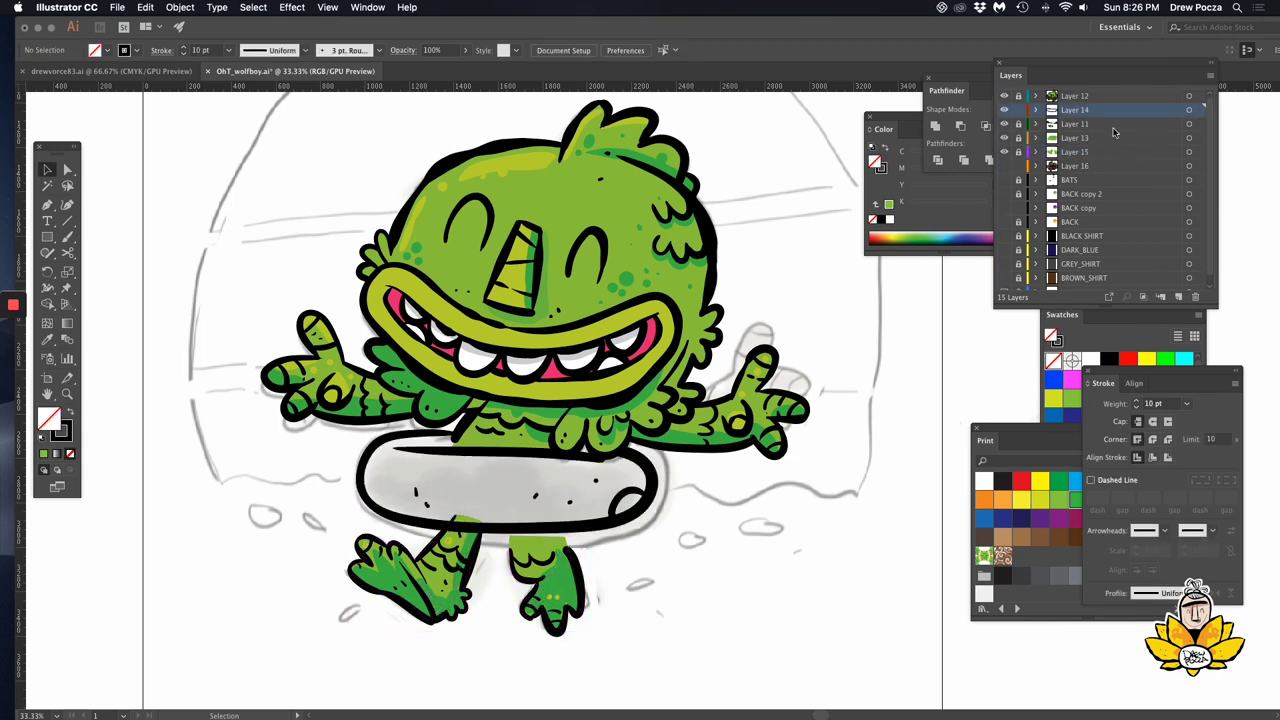
key("p")
key("x")
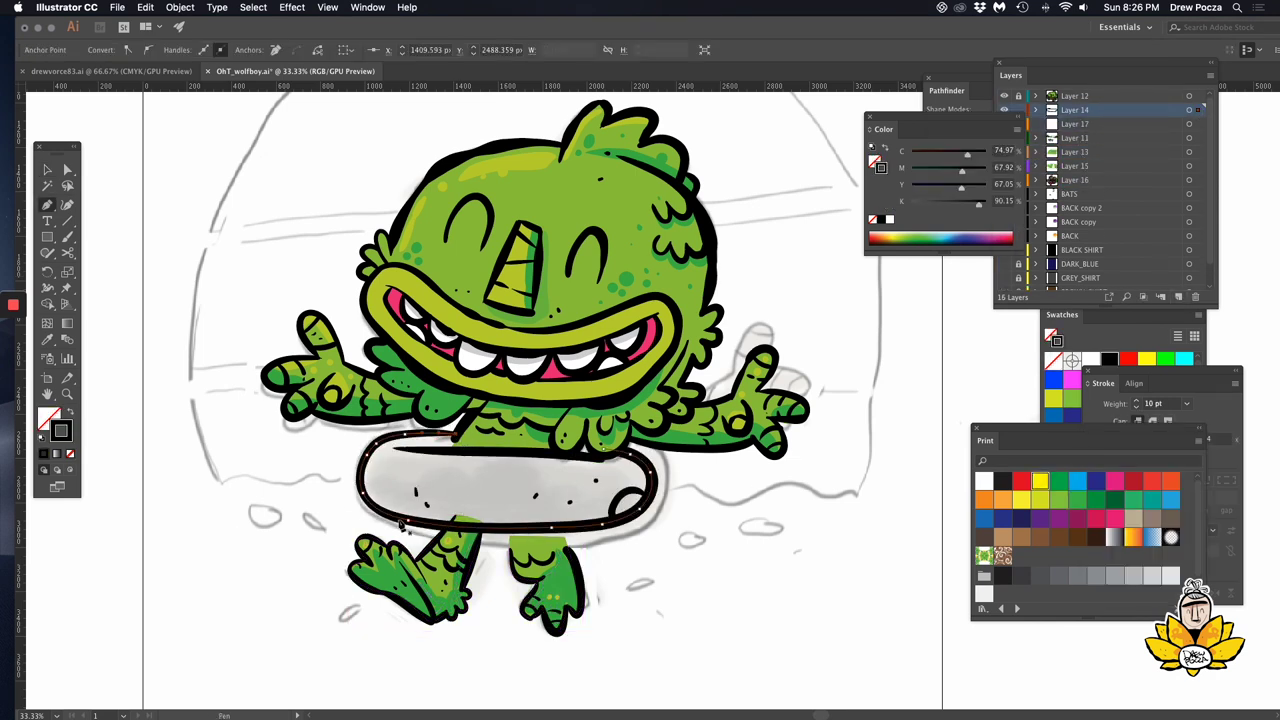
left_click(455, 437)
left_click(363, 480)
left_click(450, 526)
left_click(650, 495)
left_click(600, 445)
left_click(455, 437)
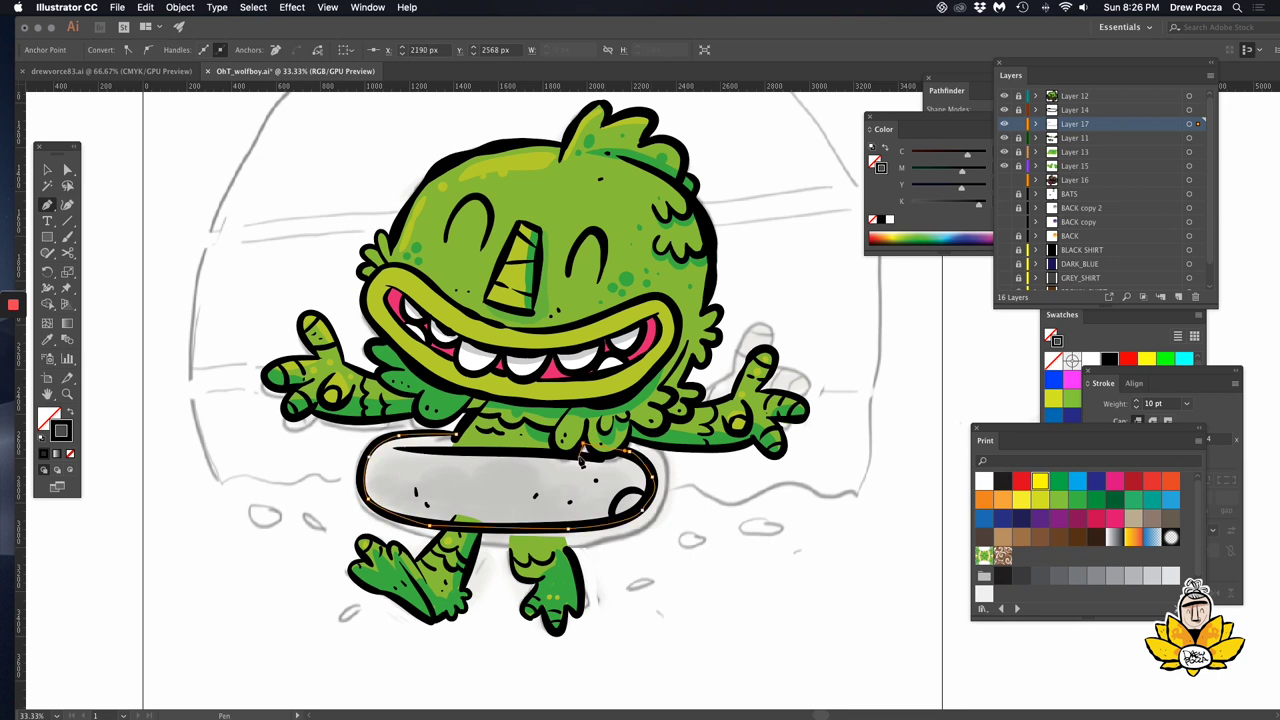
left_click(1040, 481)
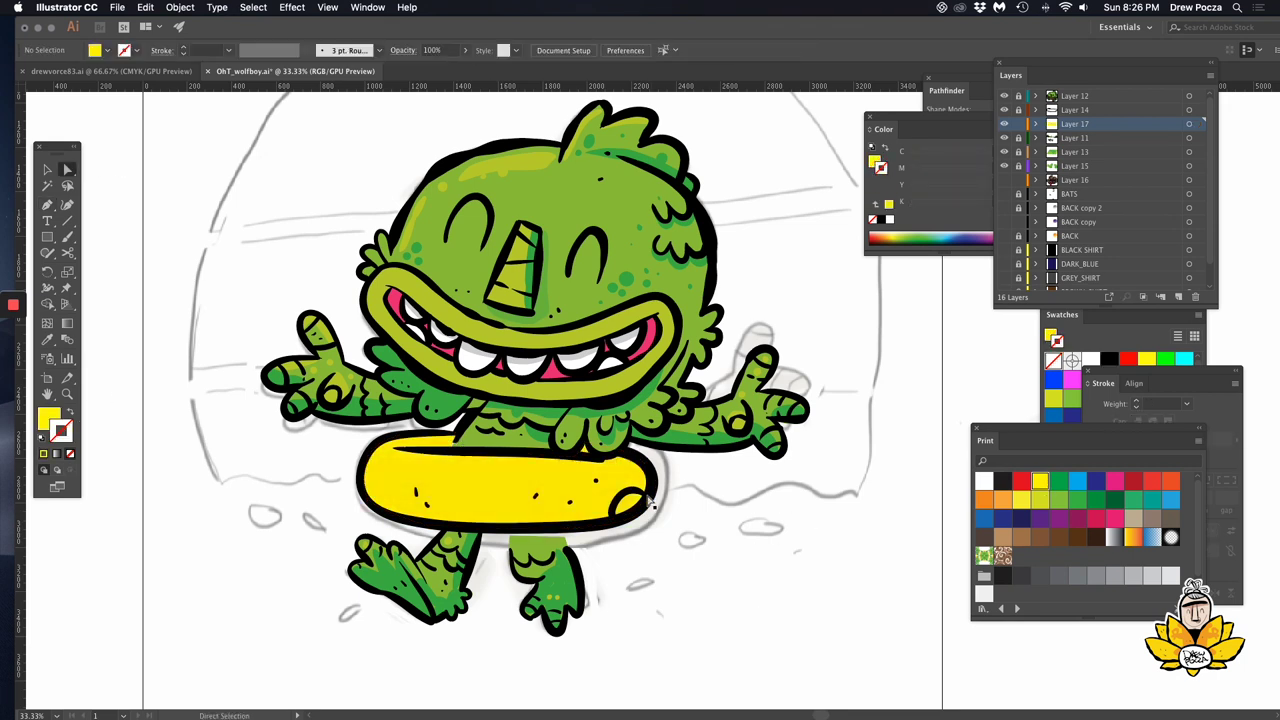
Pen an orange shading shape over the lower half of the tube.
left_click(478, 494)
left_click(378, 477)
left_click(450, 525)
left_click(610, 515)
left_click(478, 494)
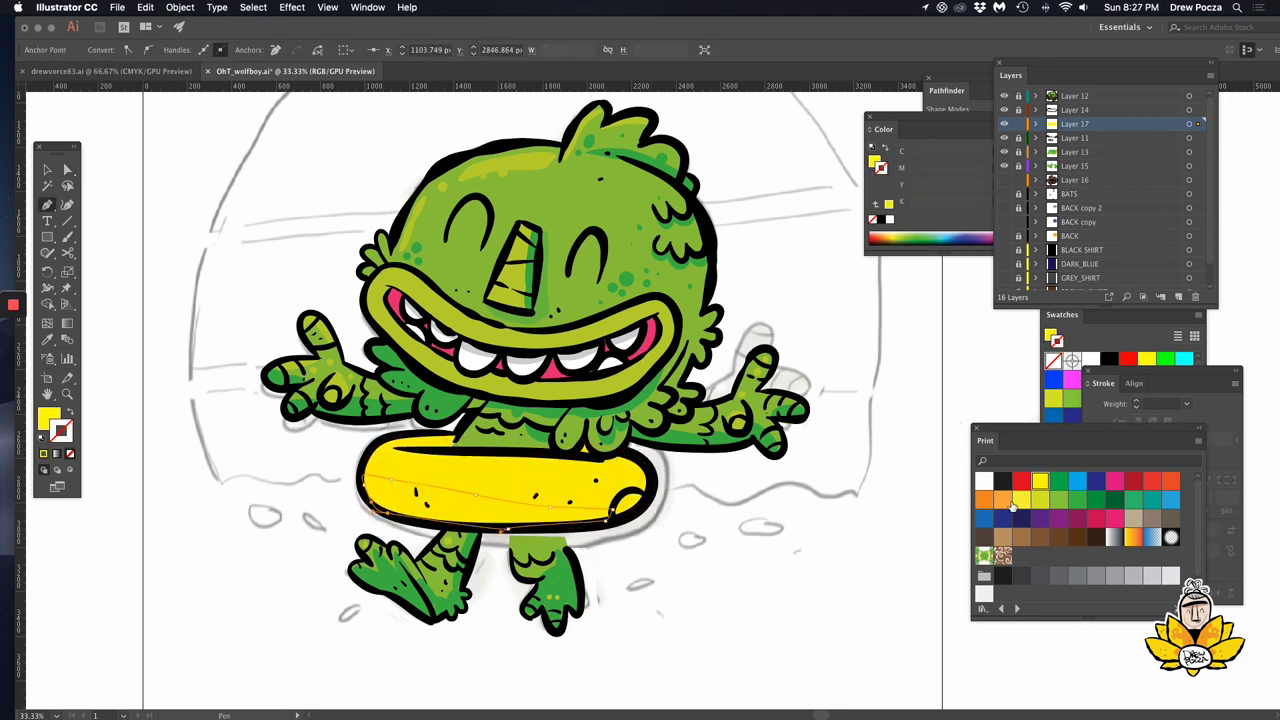
left_click(1002, 499)
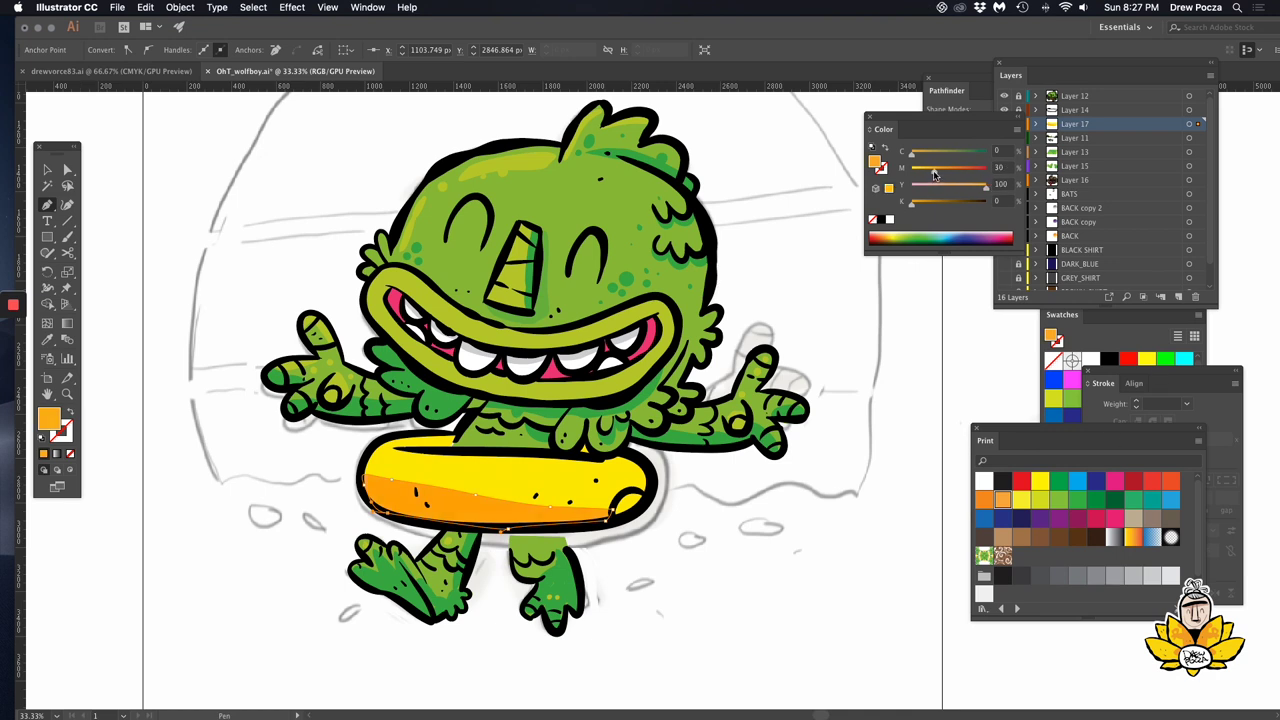
key("a")
key("ctrl+shift+a")
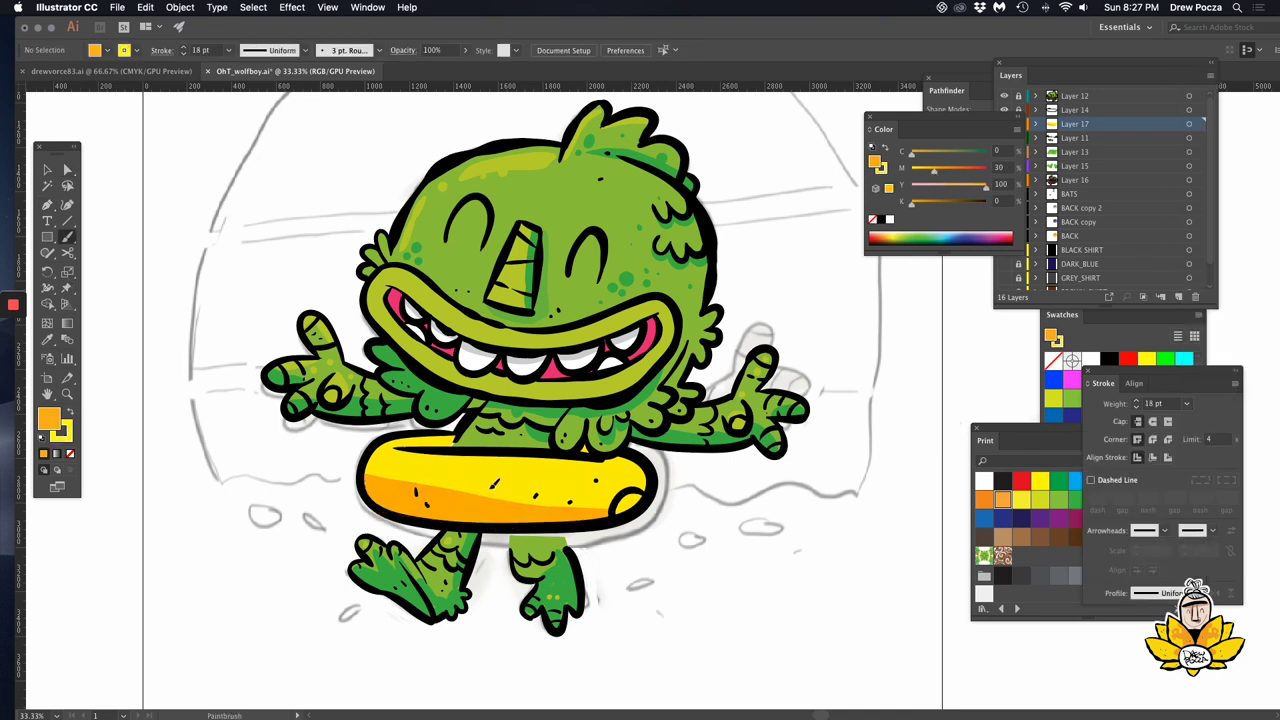
Sample the orange shading colour, hide the sketch layer, and nudge the right leg up under the tube.
key("x")
key("i")
left_click(490, 493)
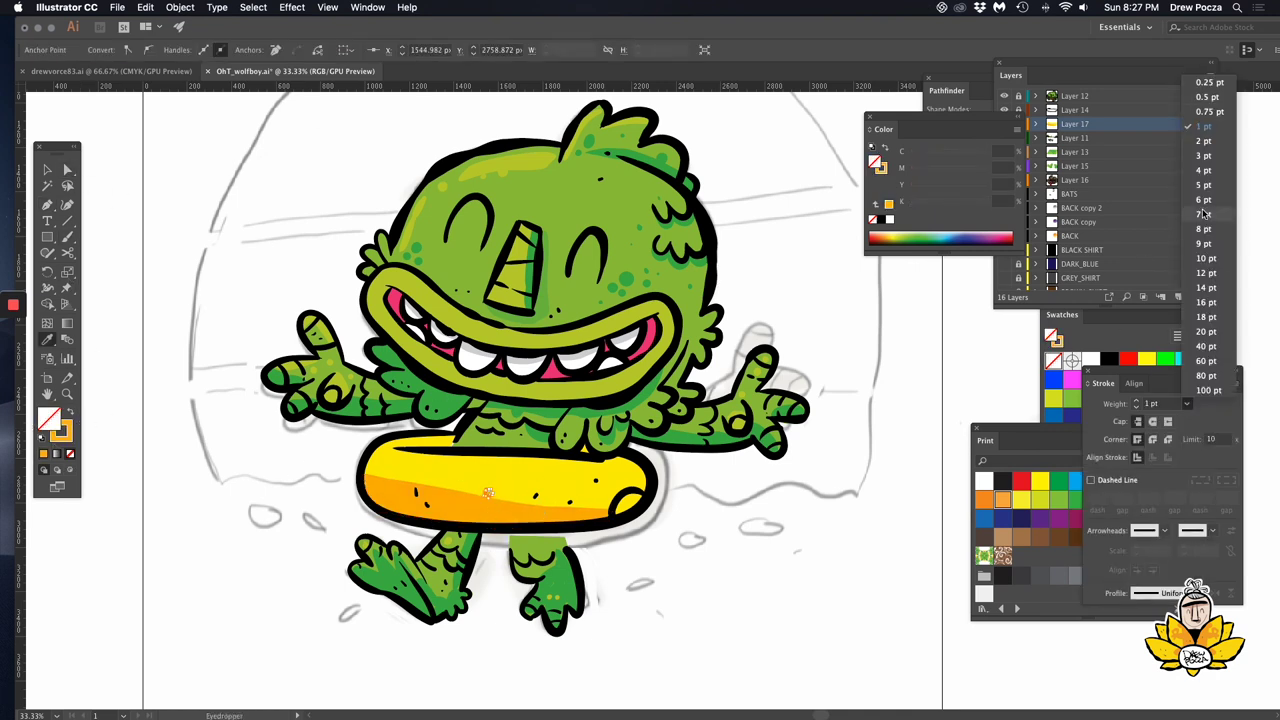
key("b")
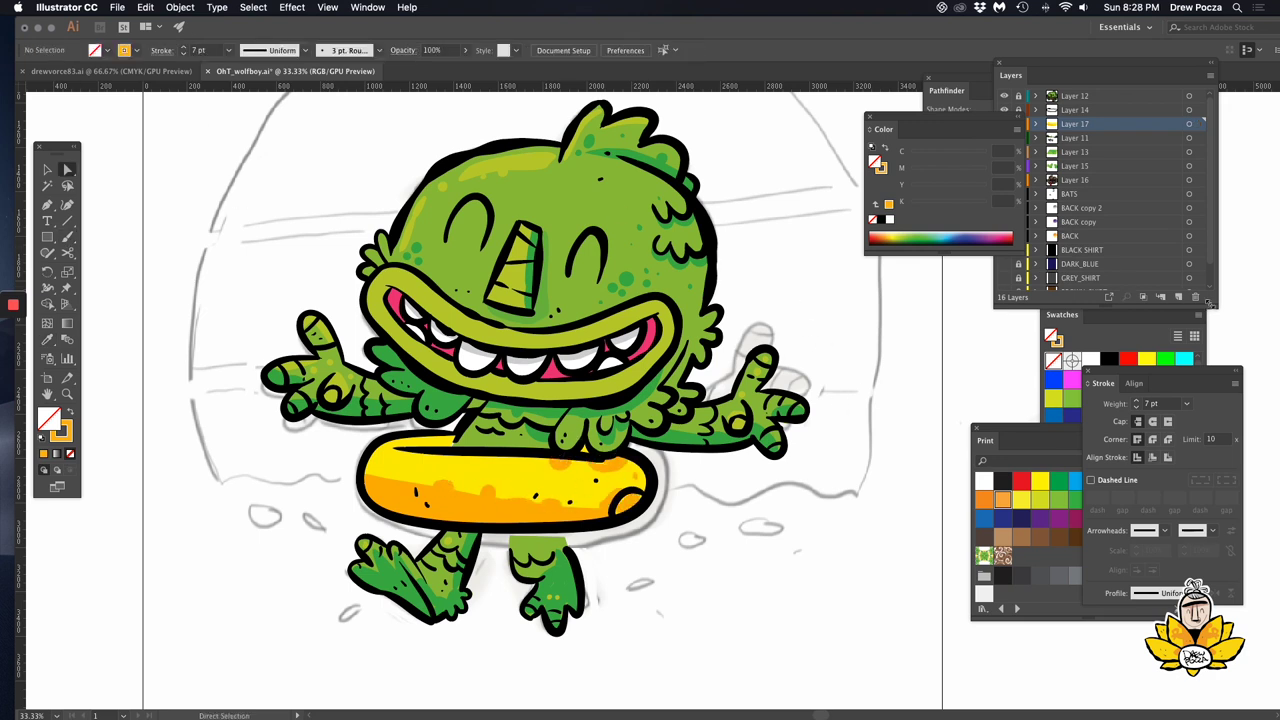
left_click_drag(1208, 302, 1209, 360)
left_click_drag(548, 600, 553, 585)
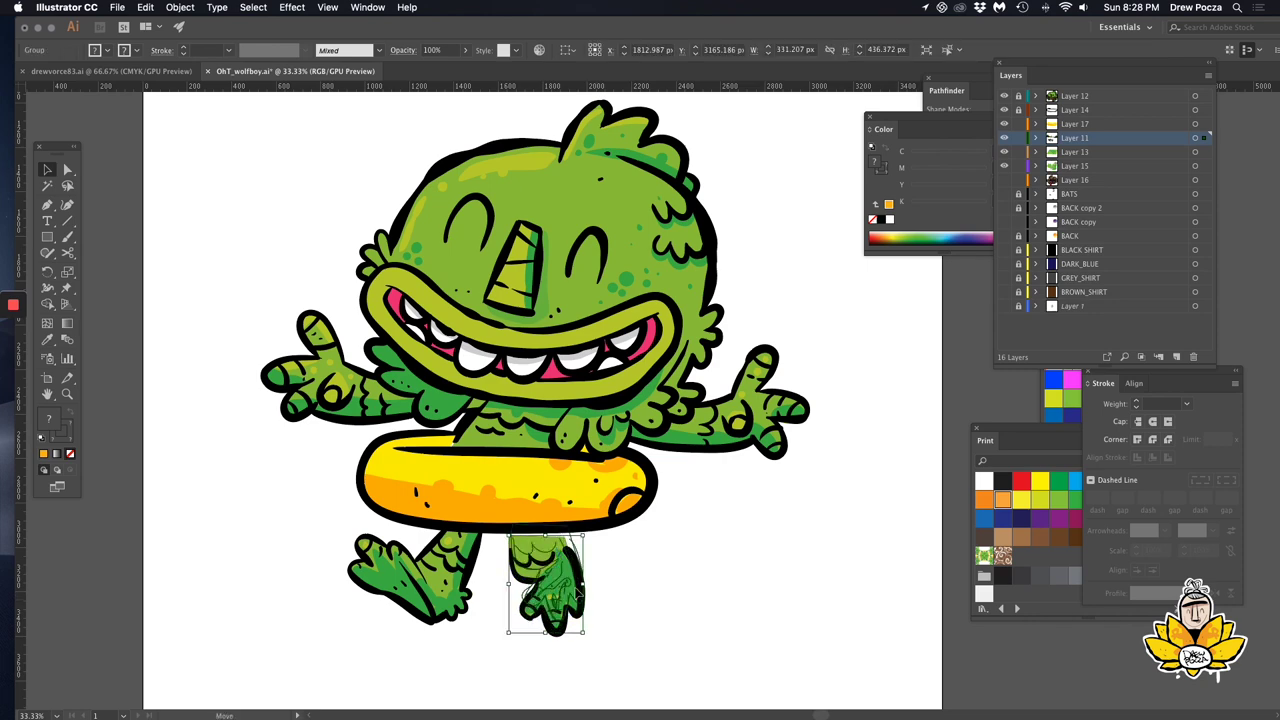
Move the left foot up toward the tube, then check the tube and its right-end curl.
left_click(410, 580)
left_click(501, 664)
left_click(410, 580)
left_click_drag(410, 580, 422, 574)
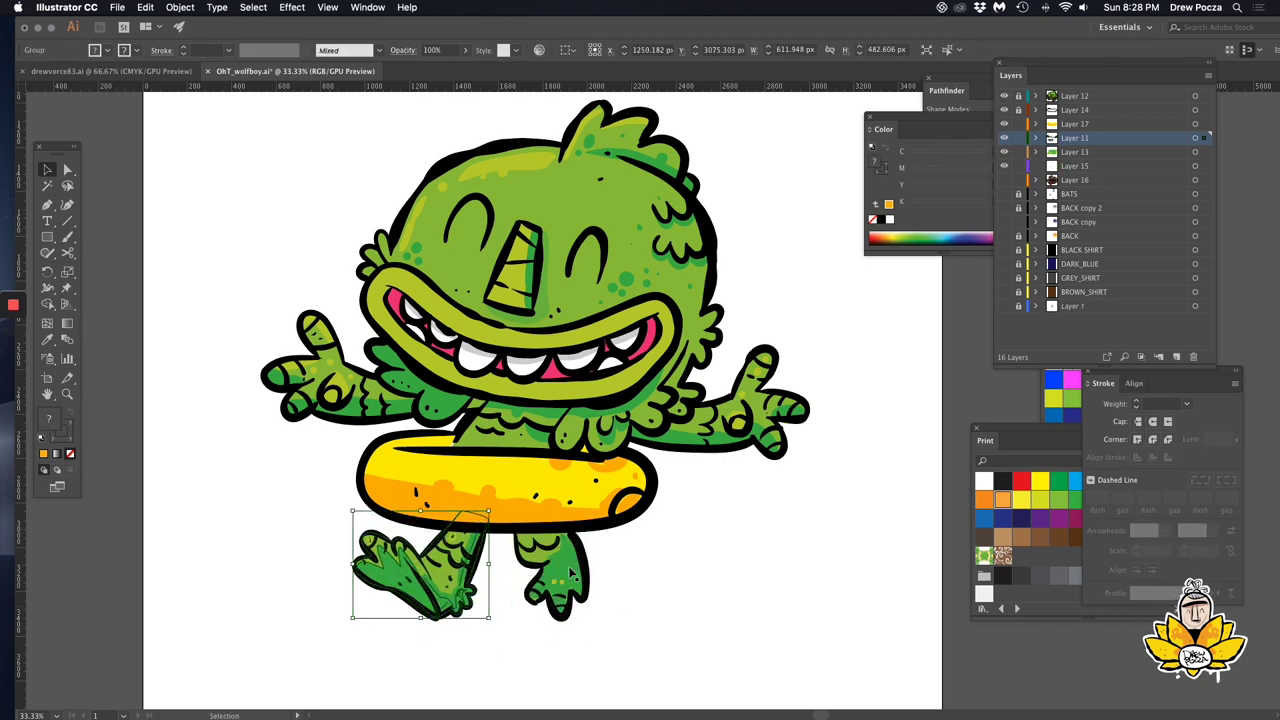
key("a")
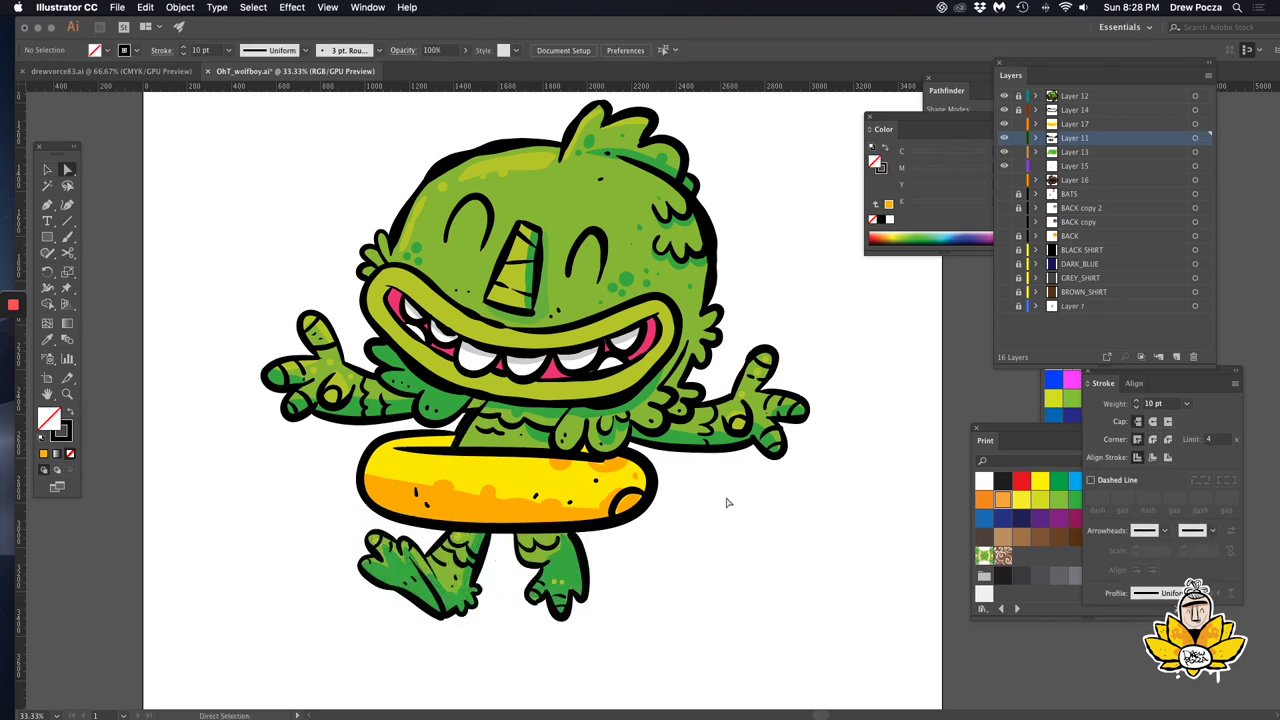
left_click(641, 499)
left_click(800, 320)
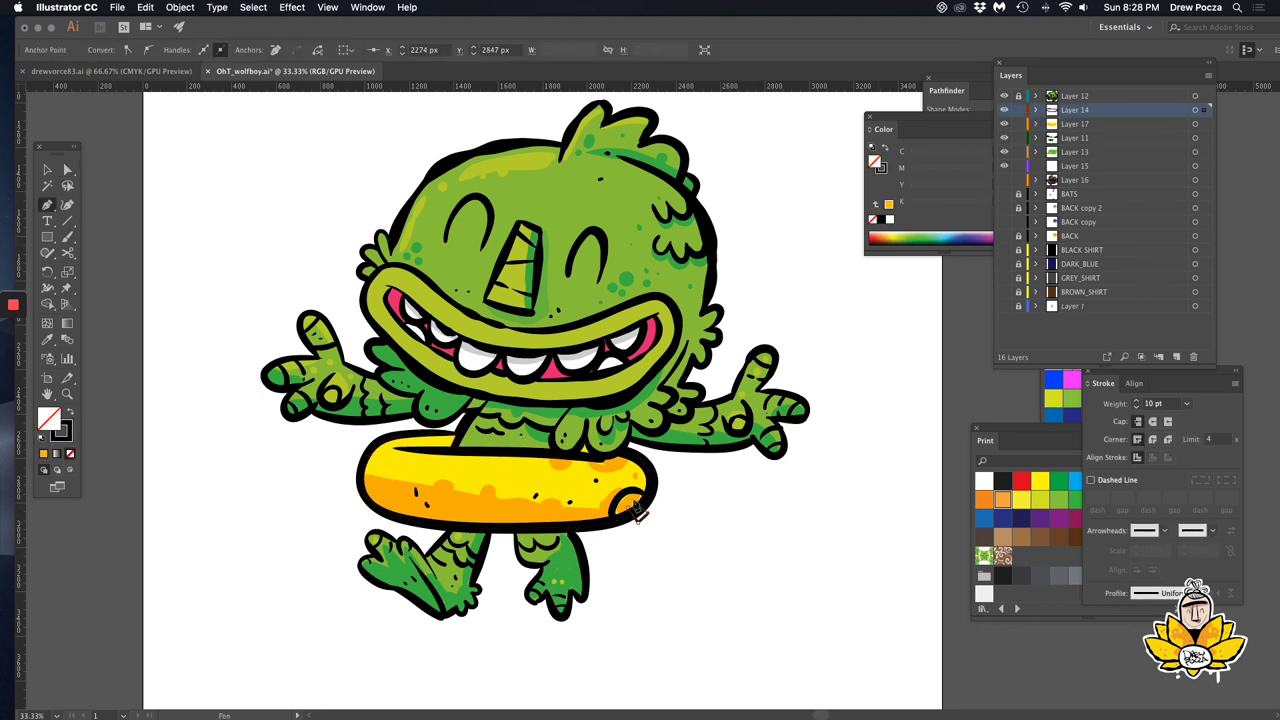
left_click(634, 512)
left_click(704, 494)
Toggle the head, arms and feet layers off and back on, then zoom out to the whole character.
left_click(1004, 95)
left_click(1004, 123)
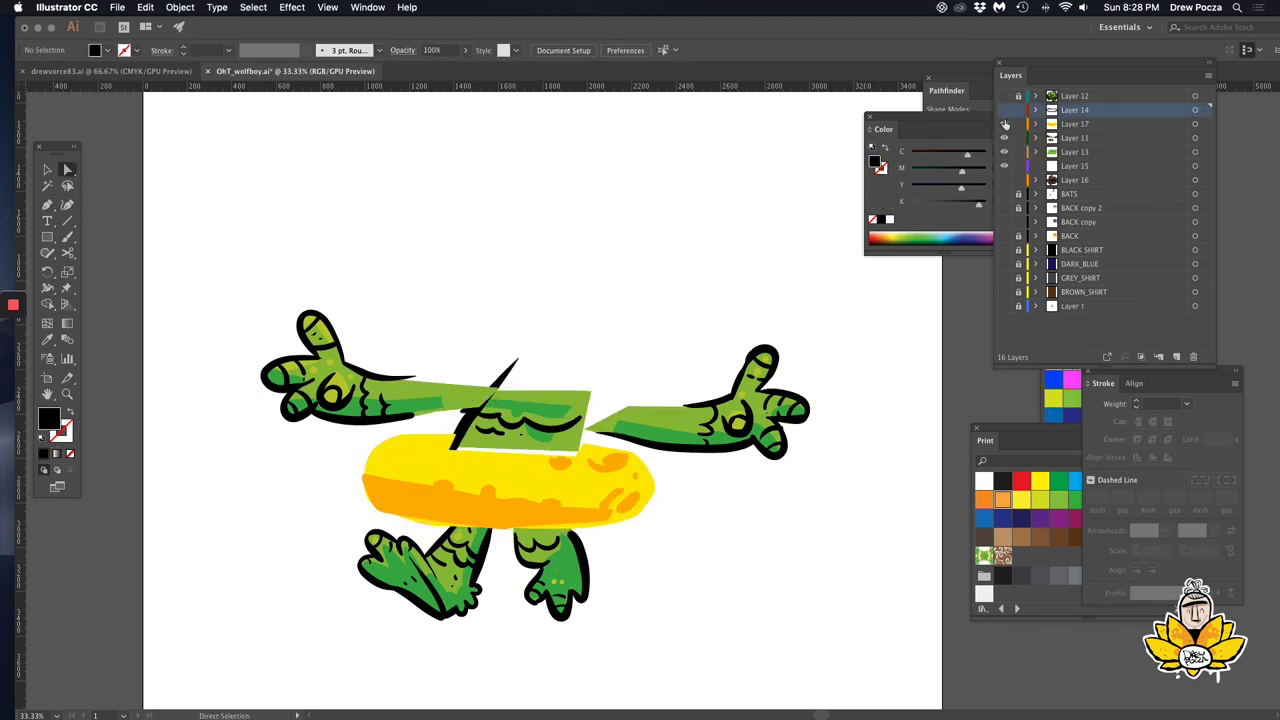
left_click(1004, 165)
key("v")
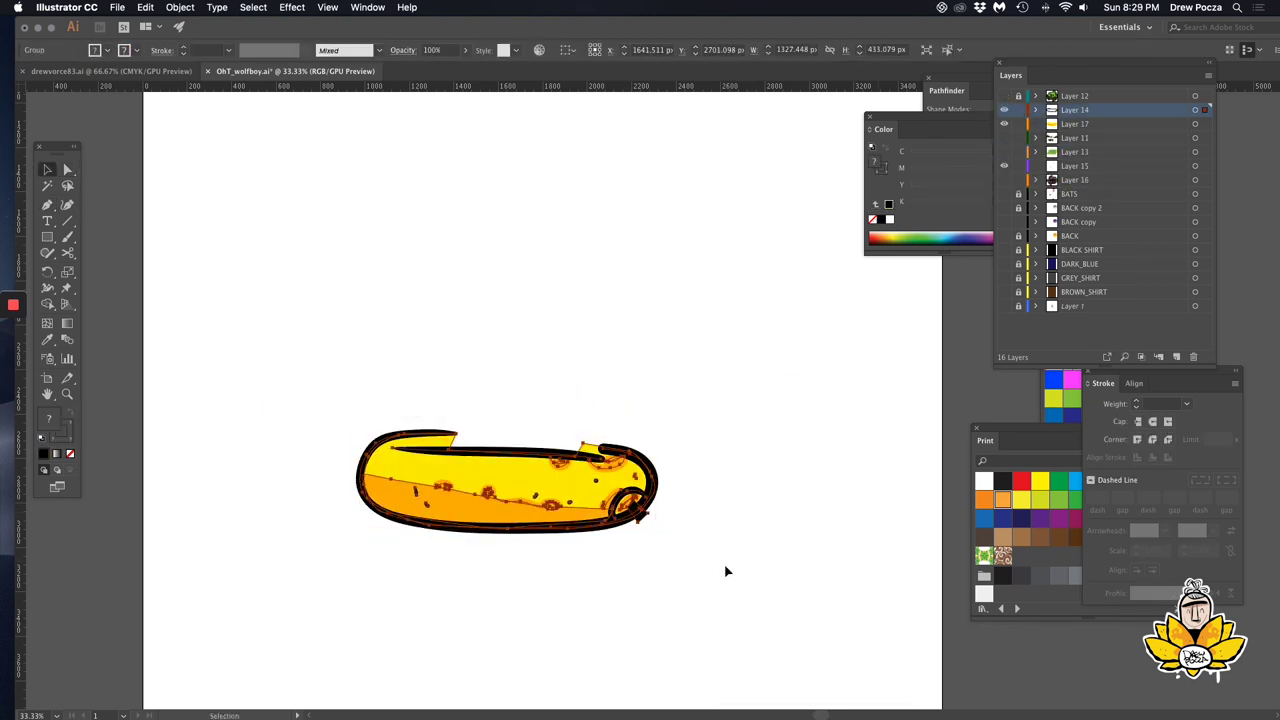
left_click(1004, 95)
left_click(1004, 123)
left_click(1004, 137)
key("ctrl+minus")
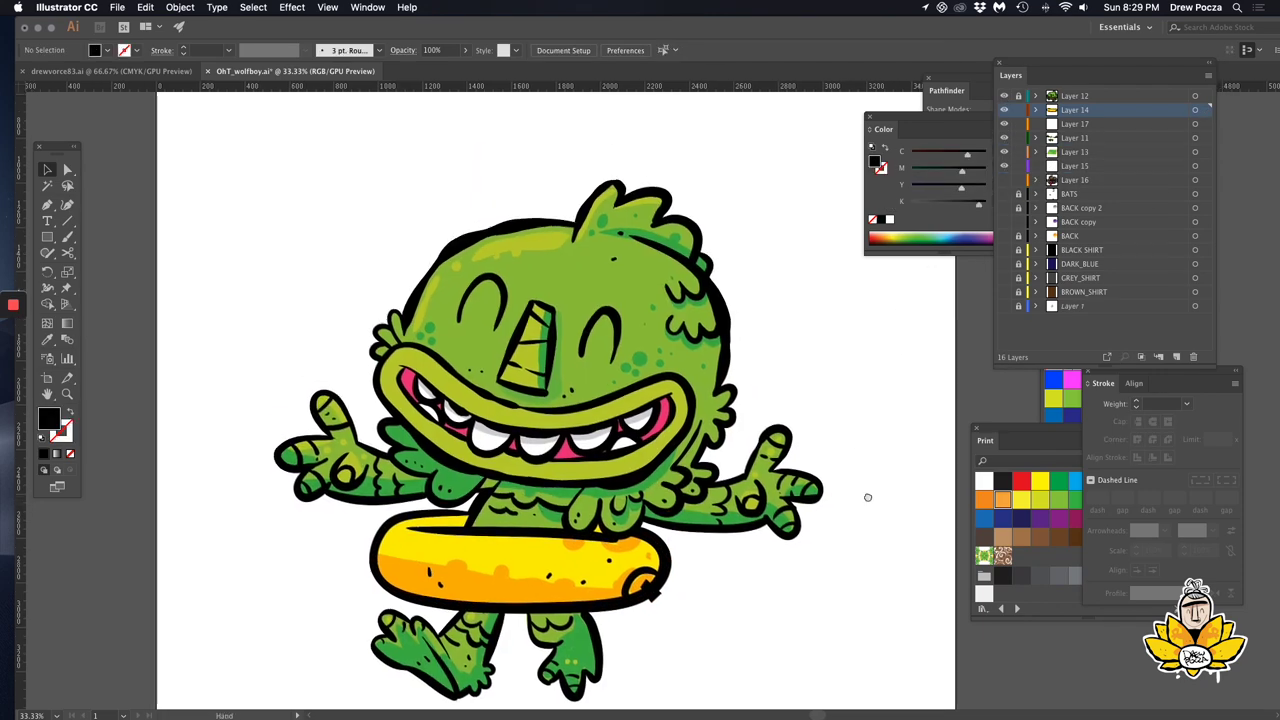
Turn on the dark gray background and zoom in on the float and legs.
left_click(1004, 249)
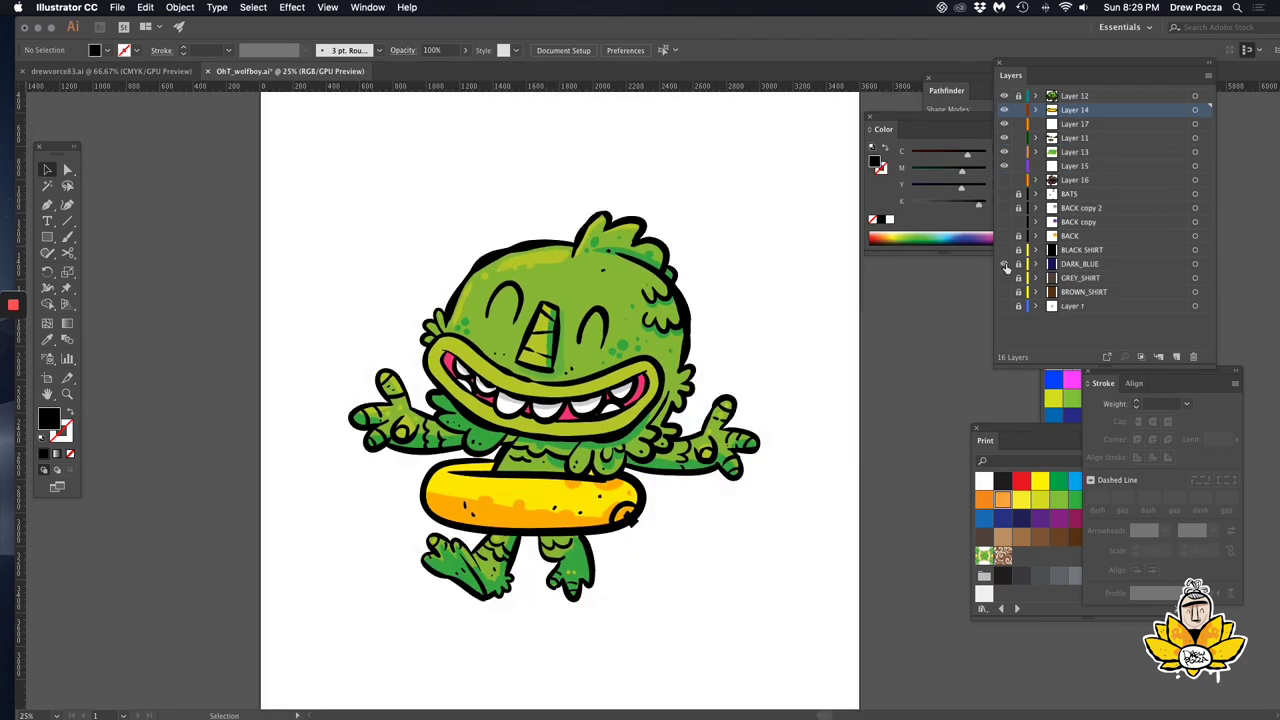
left_click(1004, 277)
left_click_drag(623, 607, 690, 605)
Inspect the float's bottom edge and left leg outline, then zoom in on the feet.
key("a")
left_click(440, 427)
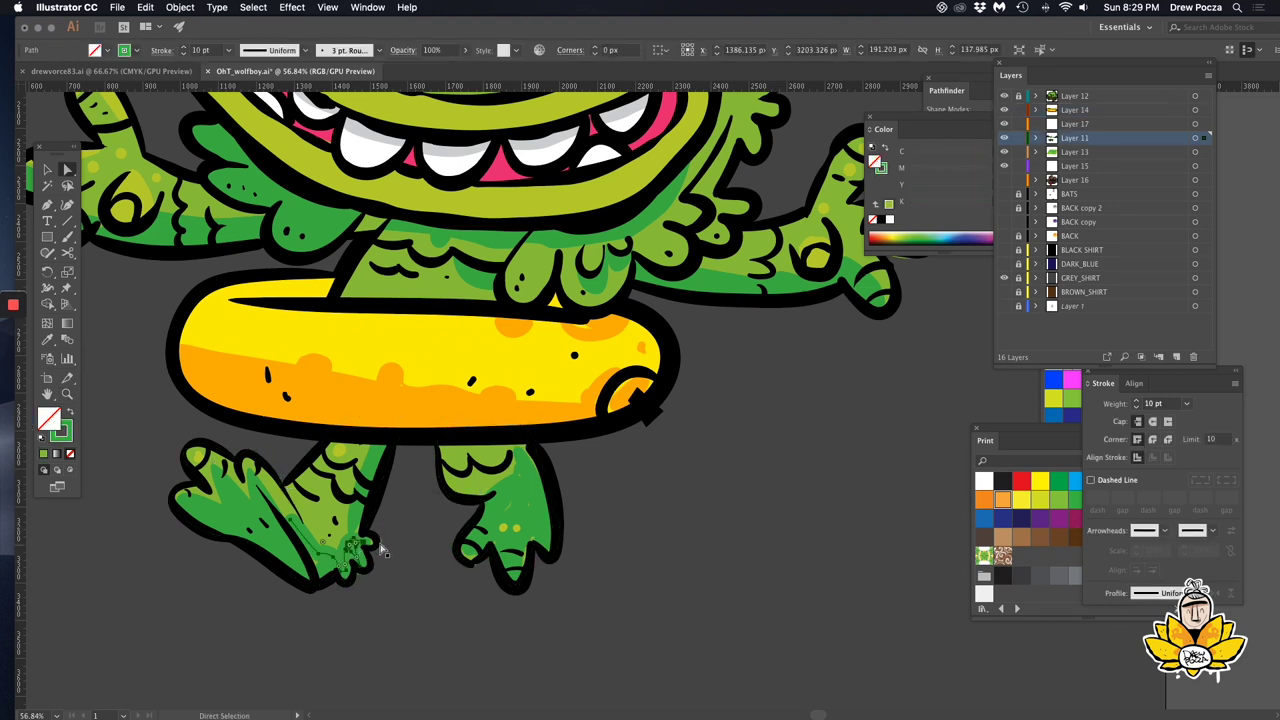
left_click(364, 545)
left_click(403, 577)
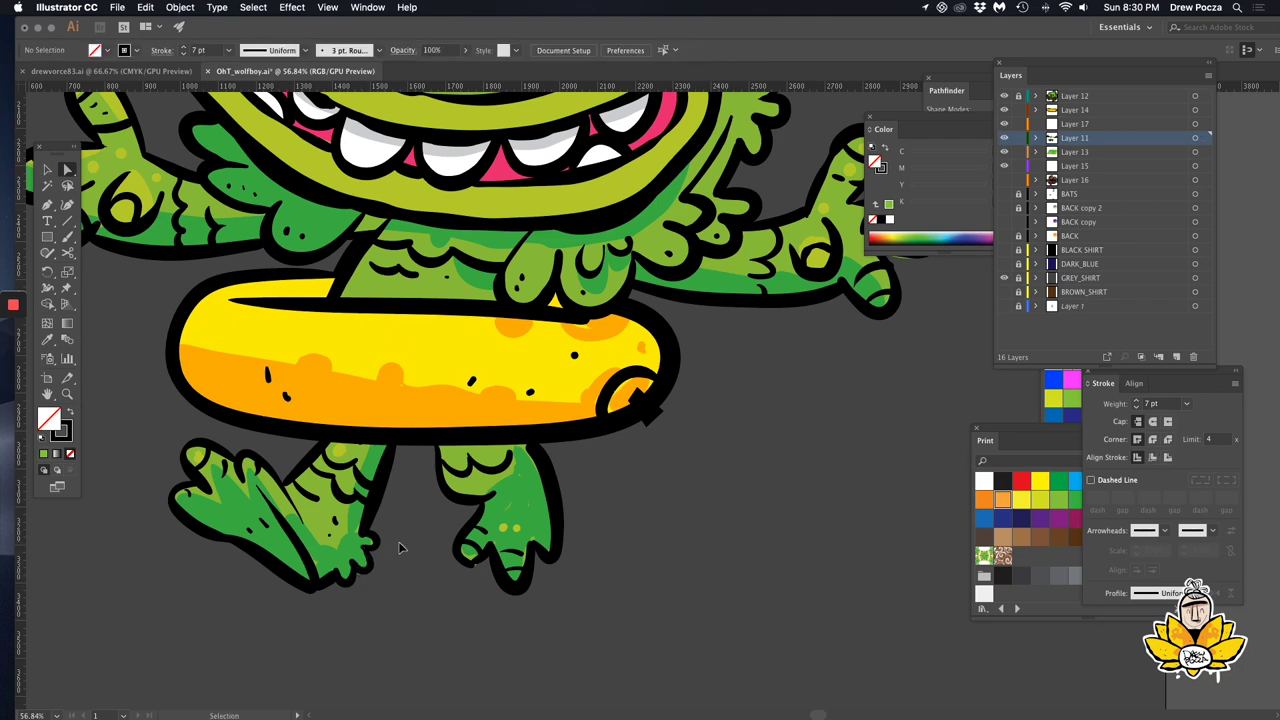
key("ctrl+1")
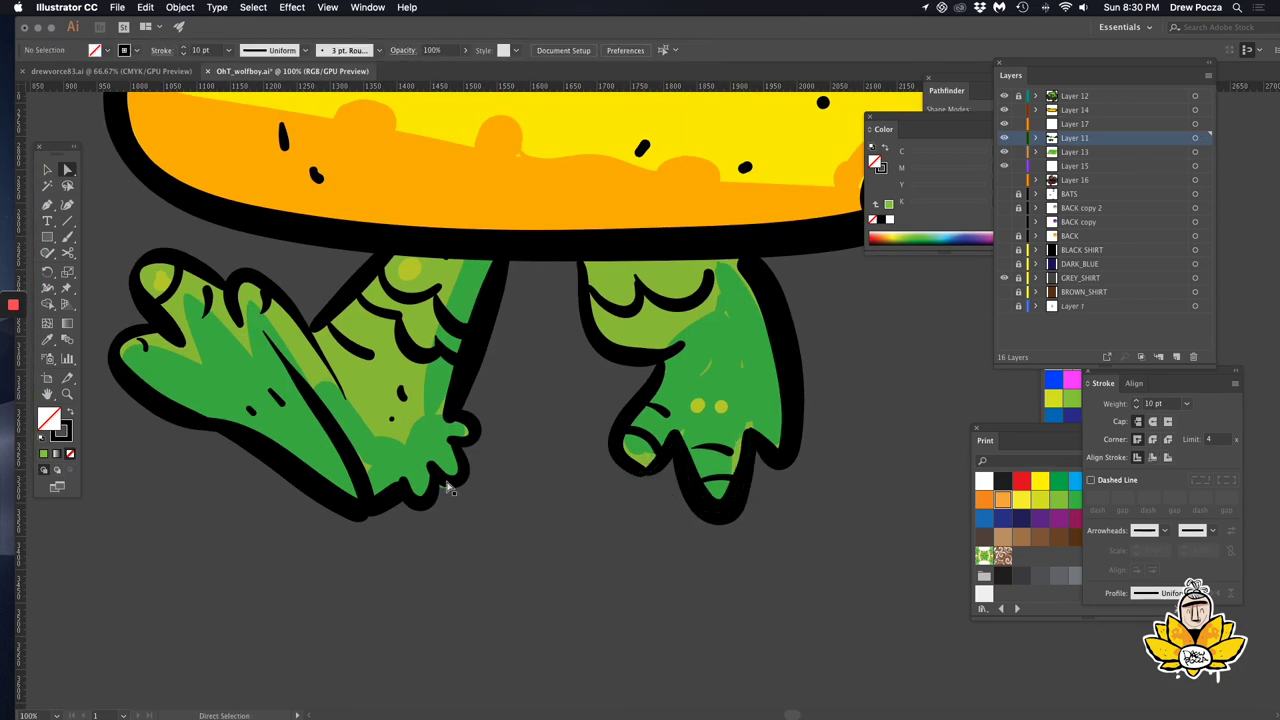
Isolate the left leg group and redraw its contour line at a 7 pt stroke.
left_click(449, 488)
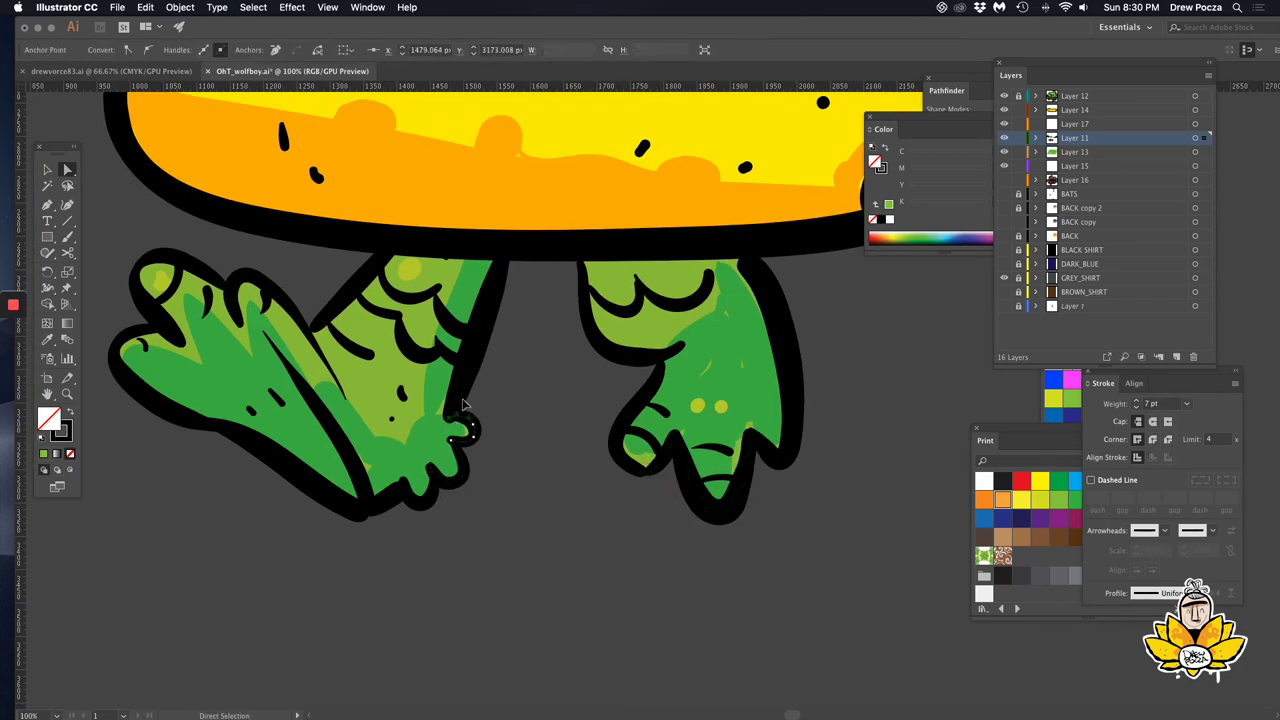
key("v")
double_click(450, 340)
left_click(67, 170)
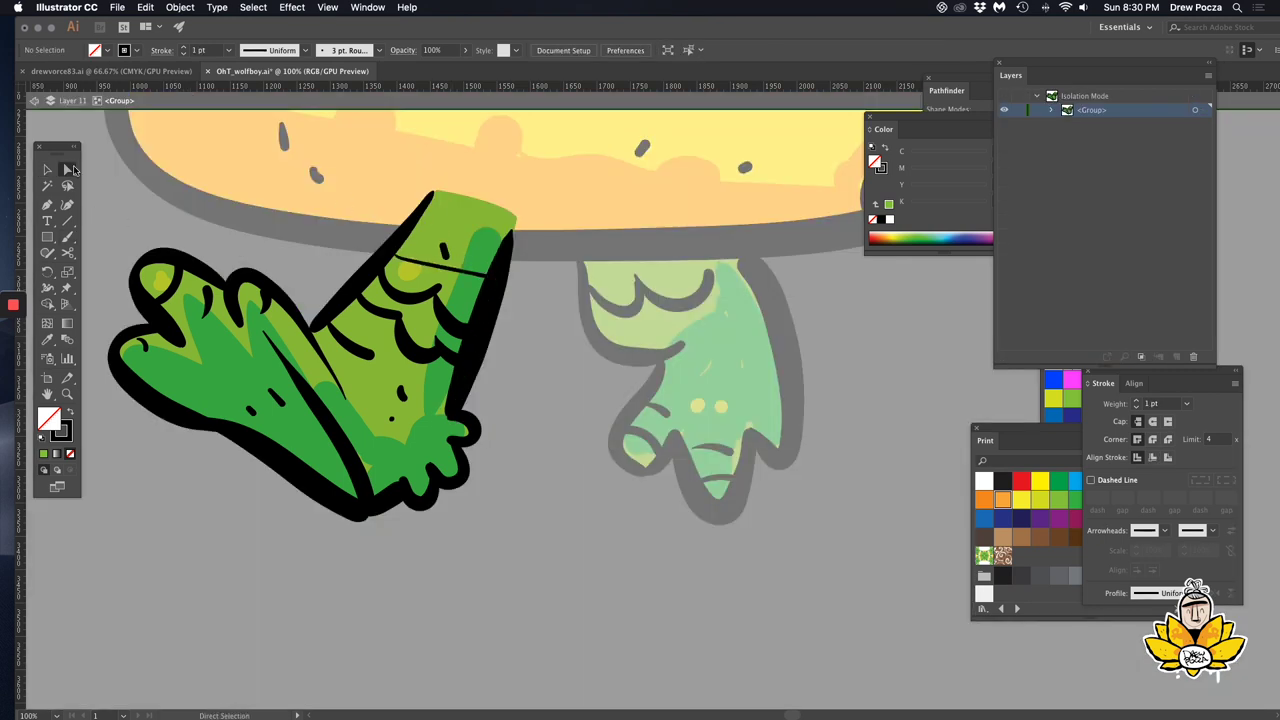
left_click(440, 262)
left_click(47, 204)
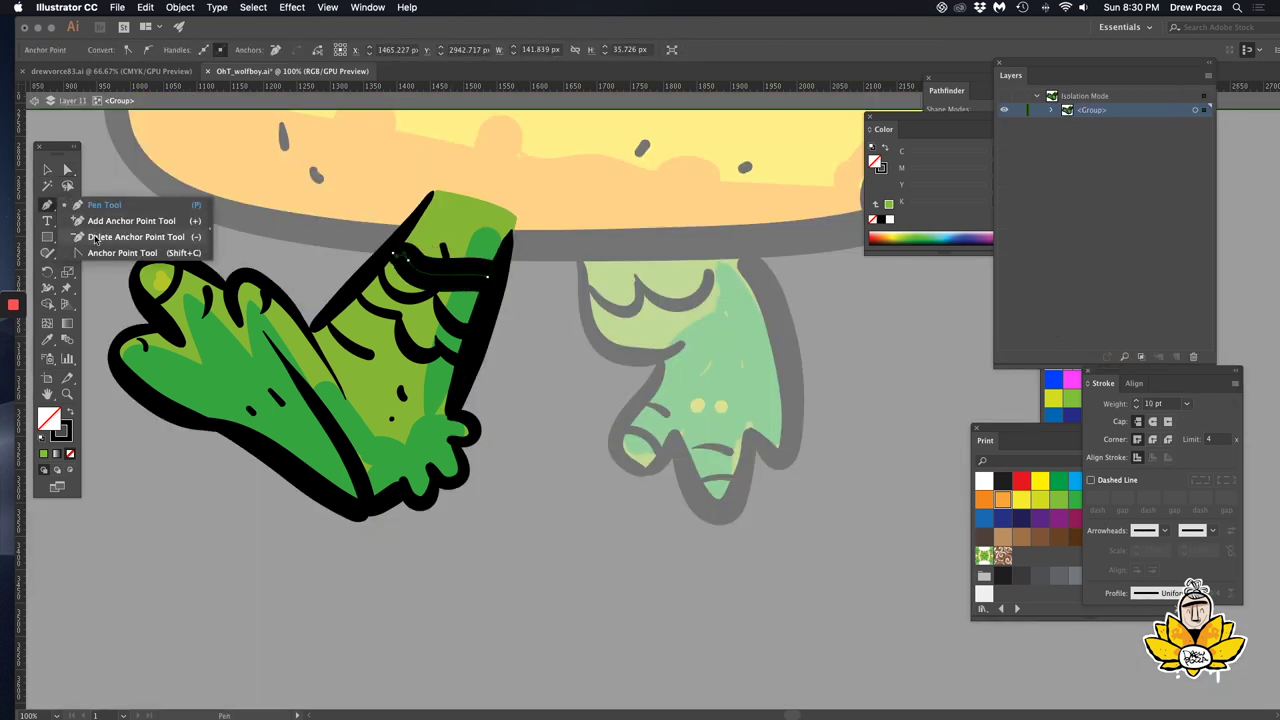
left_click(497, 535)
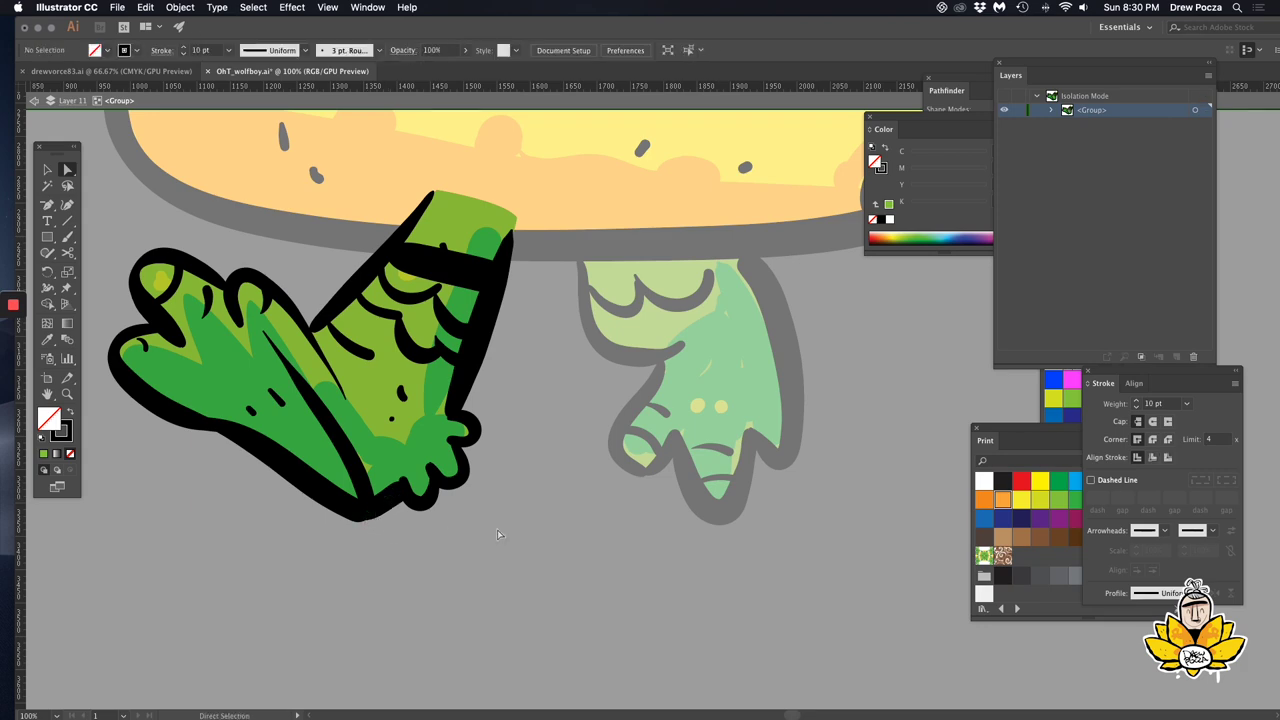
left_click(450, 440)
left_click(557, 421)
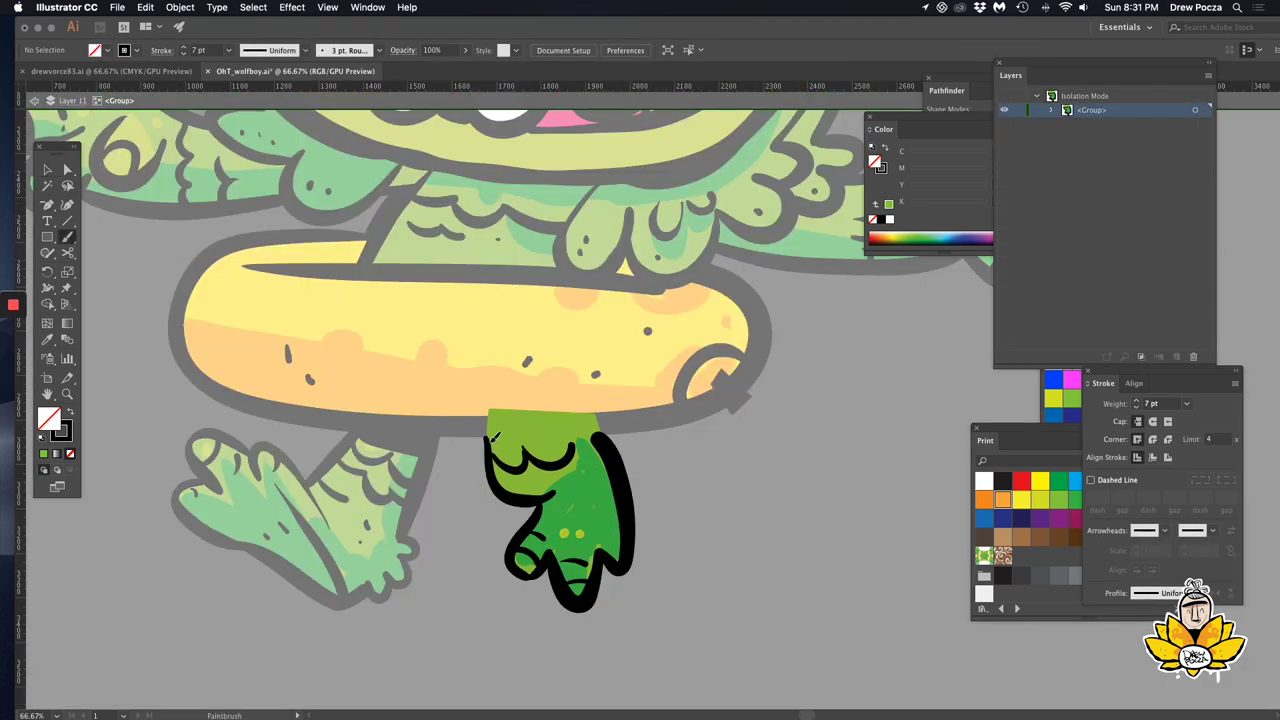
Select the right foot path, exit isolation, and inspect the head's top spike outline.
key("a")
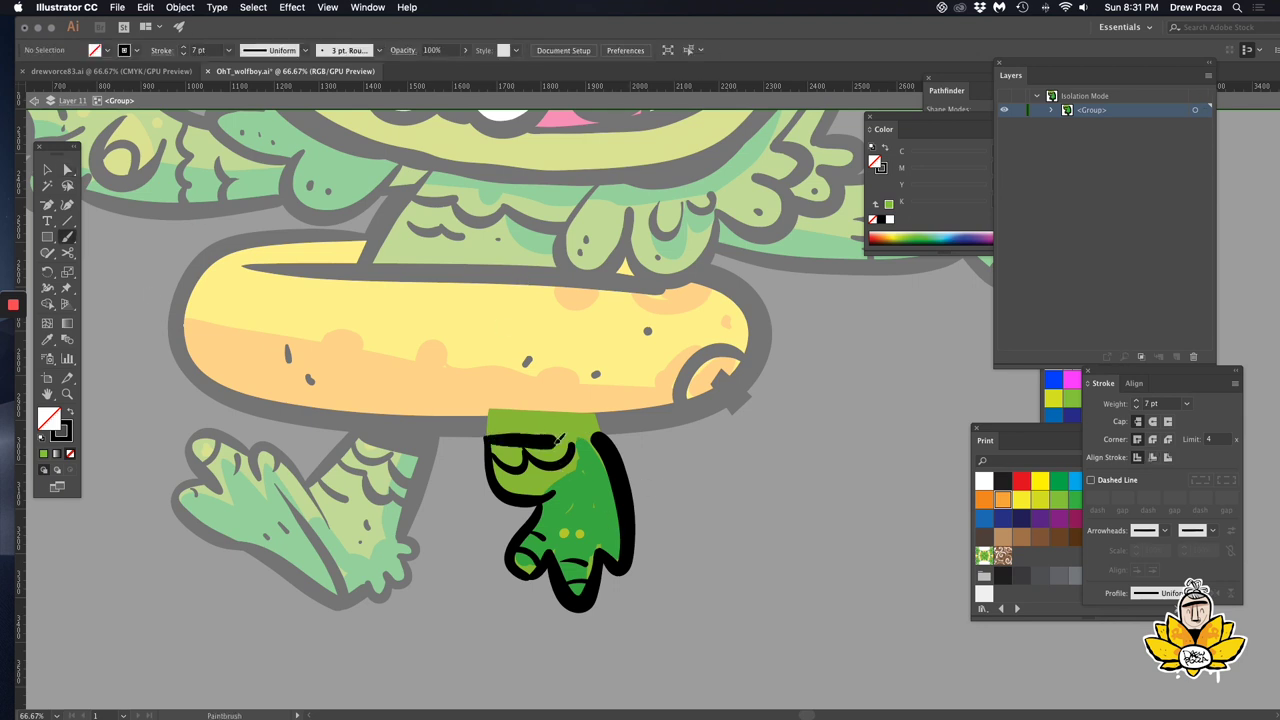
key("ctrl+shift+a")
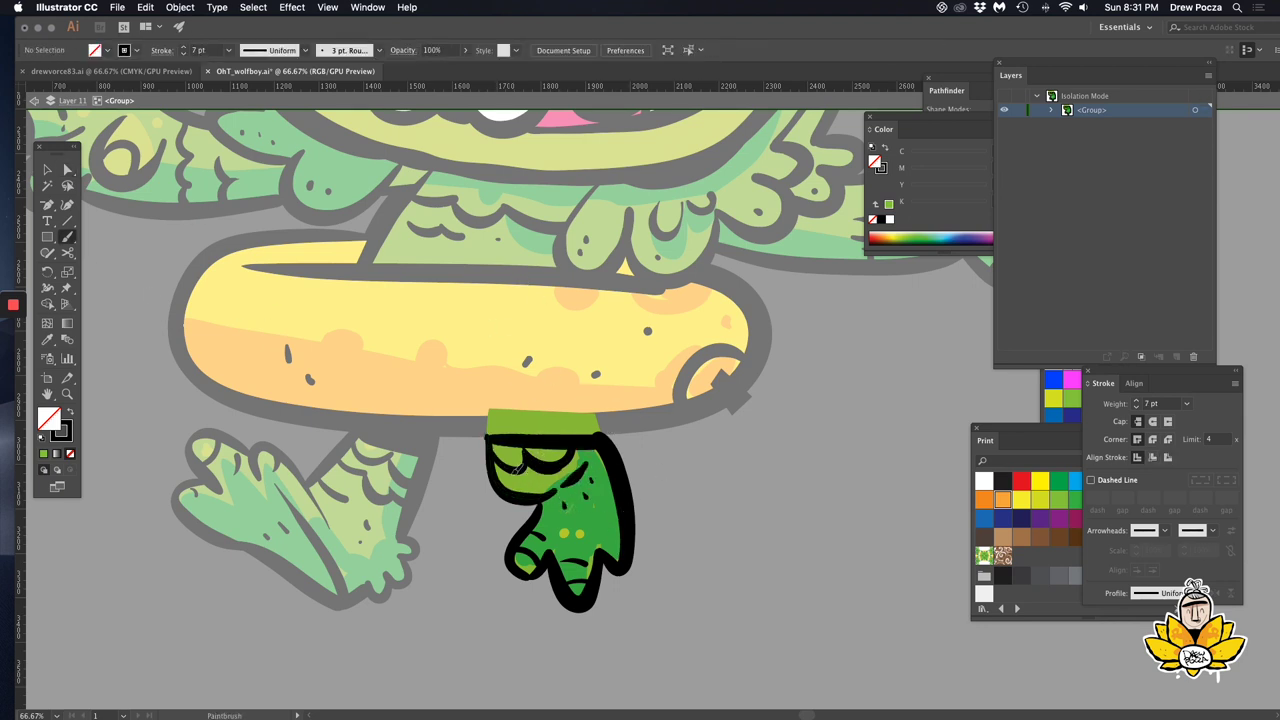
left_click(592, 568)
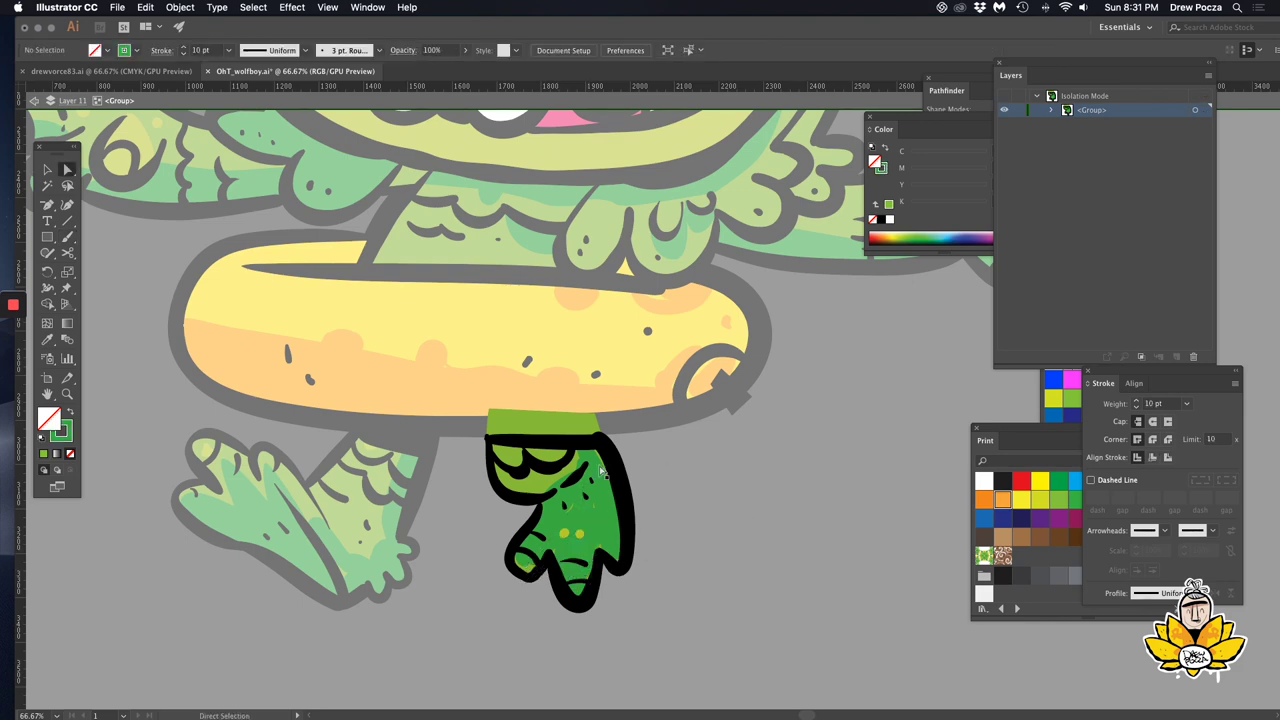
key("Escape")
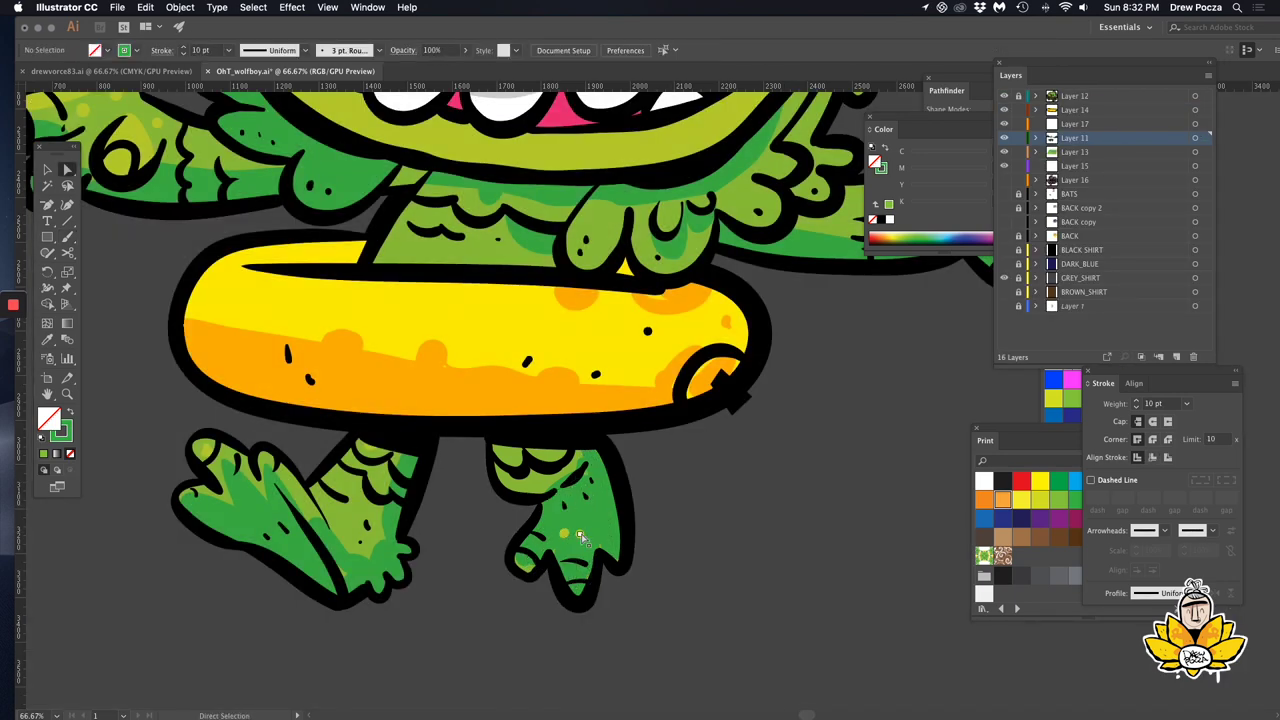
key("ctrl+shift+a")
scroll(597, 500, "up", 10)
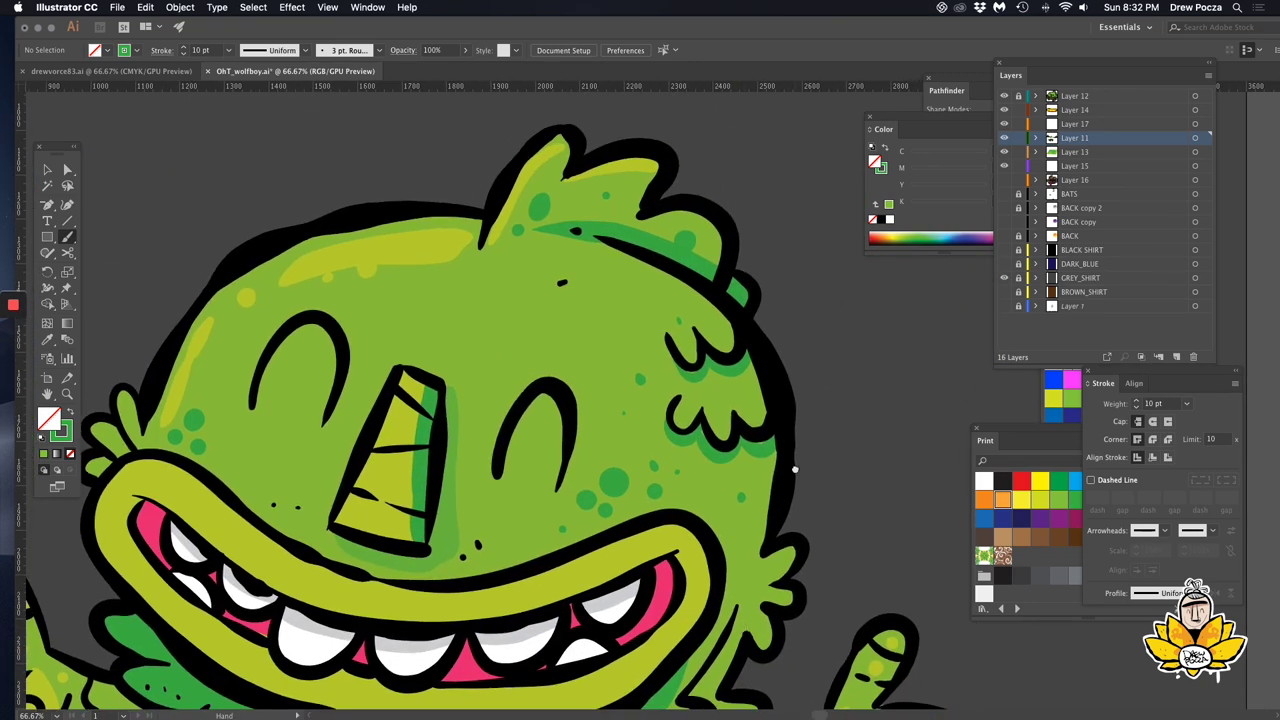
key("a")
left_click(548, 212)
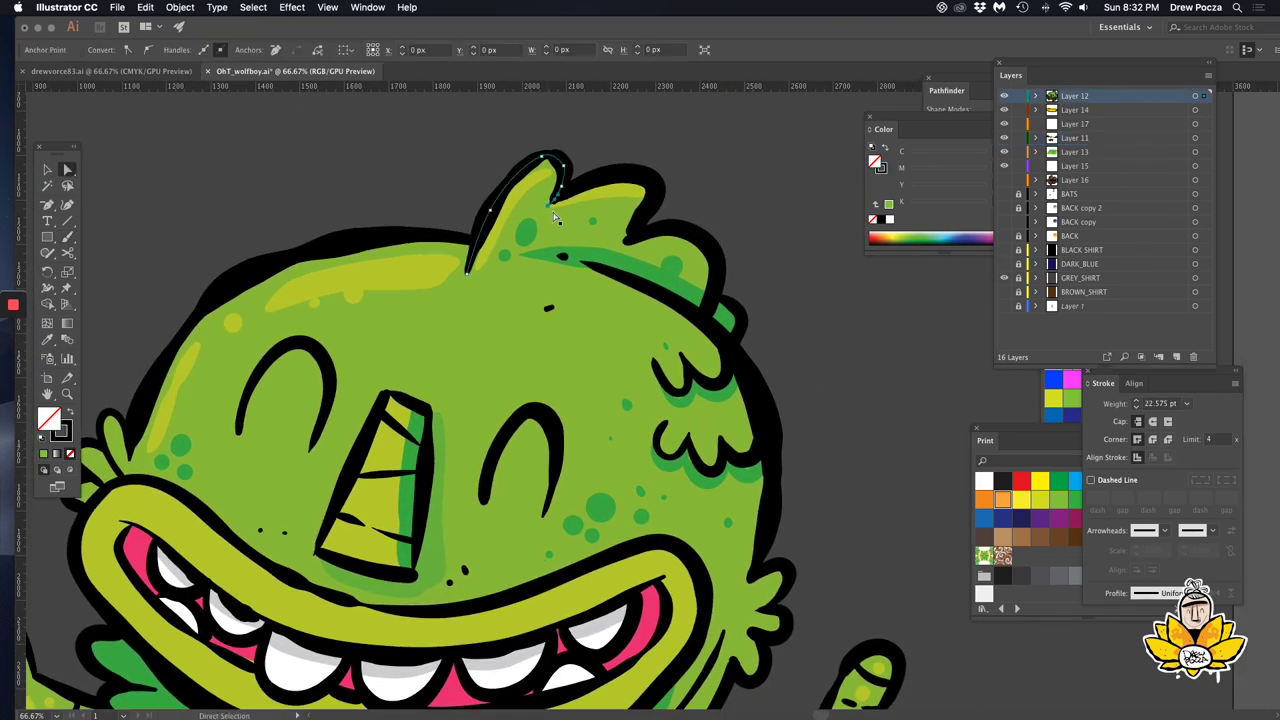
left_click(829, 492)
Show the gray striped circle background after trying the orange and purple variants.
key("ctrl+0")
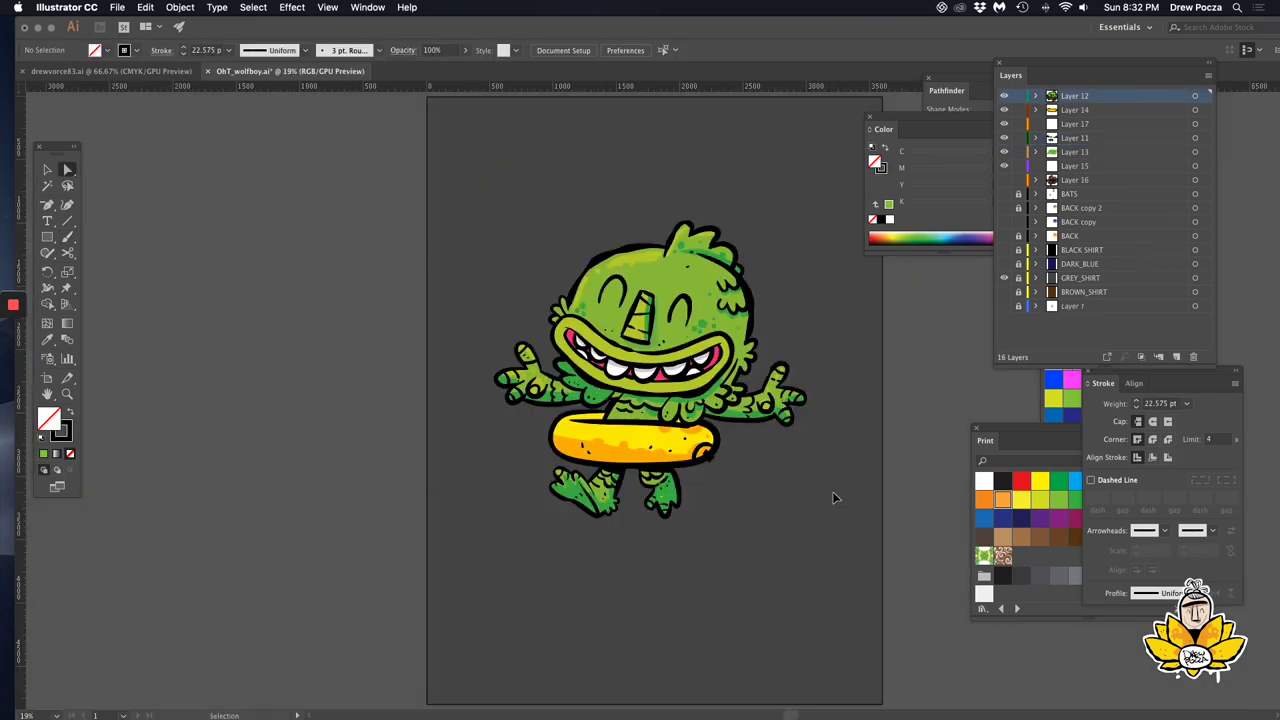
left_click(1004, 235)
left_click(1004, 277)
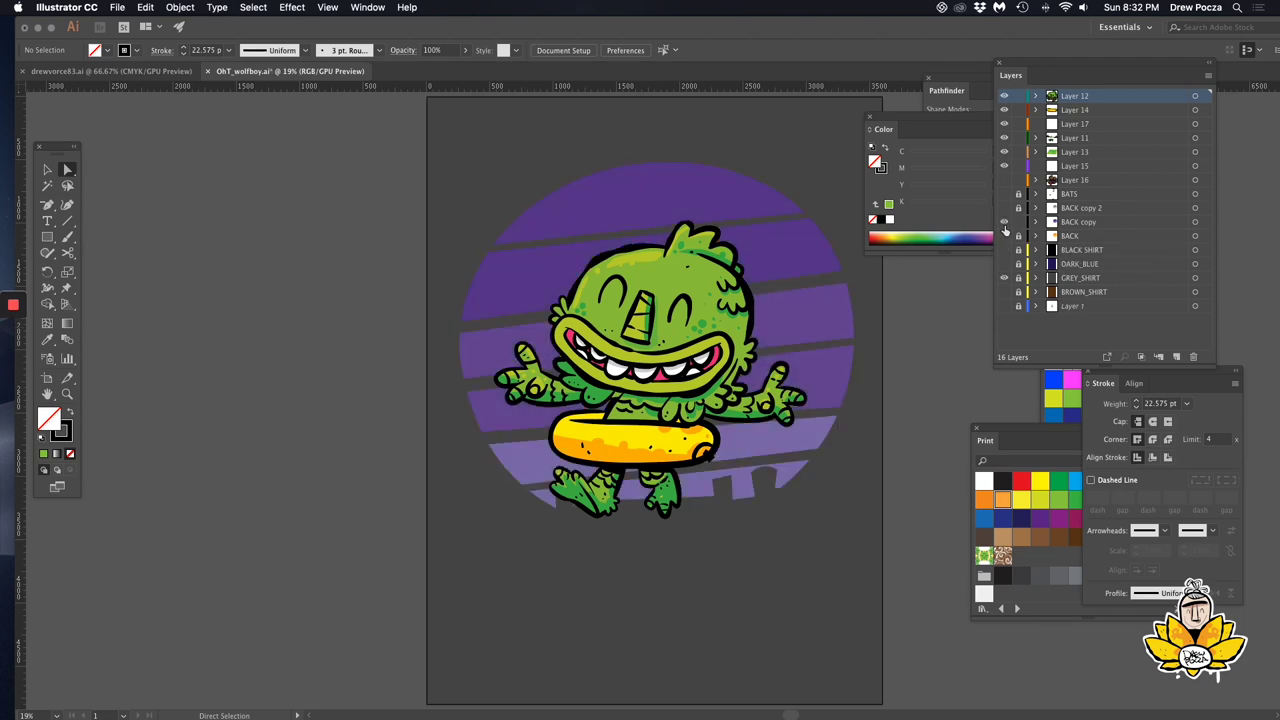
left_click(1004, 235)
left_click(1004, 207)
key("v")
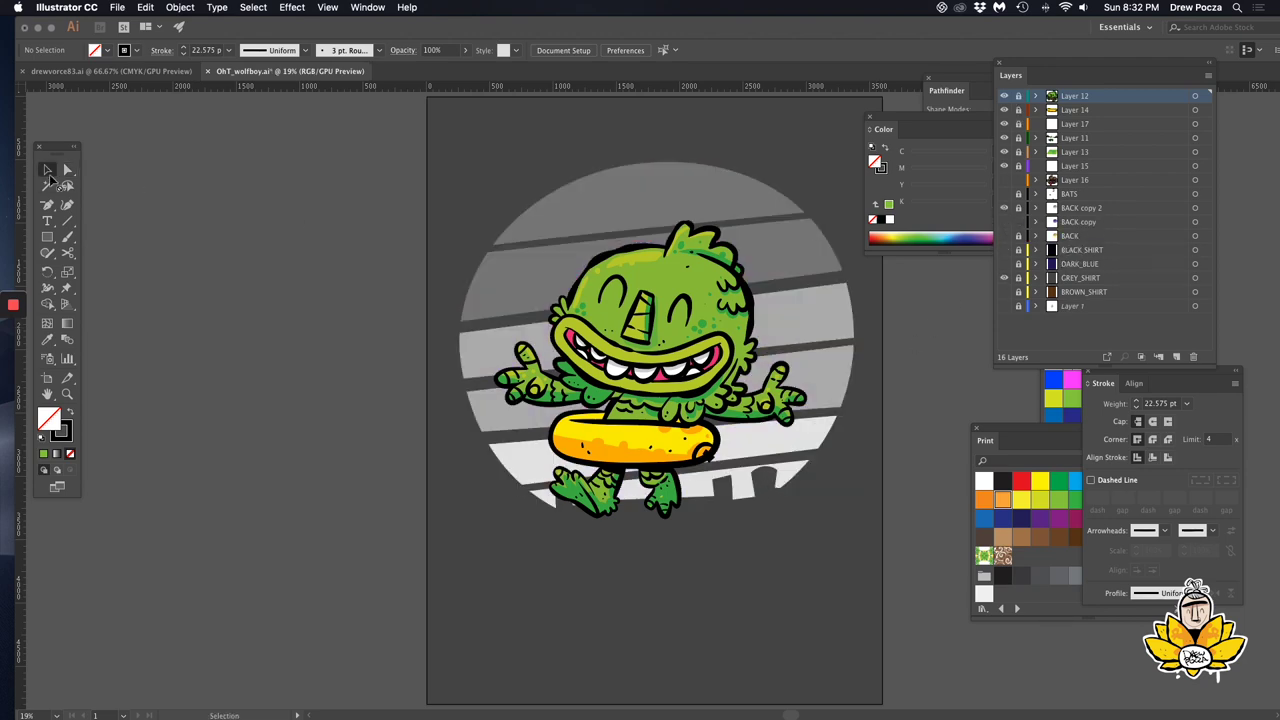
left_click(1080, 208)
Isolate the circle's clip group and delete its old bottom clip path.
double_click(777, 474)
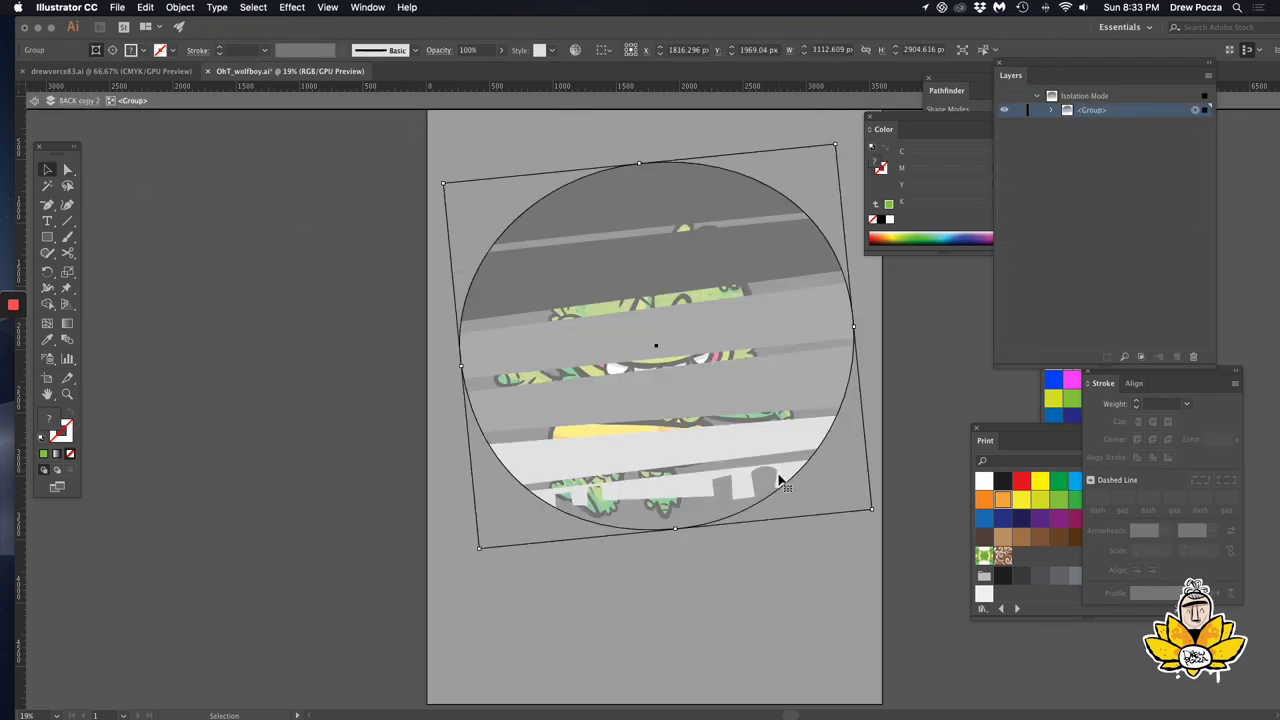
left_click(703, 503)
left_click(297, 354)
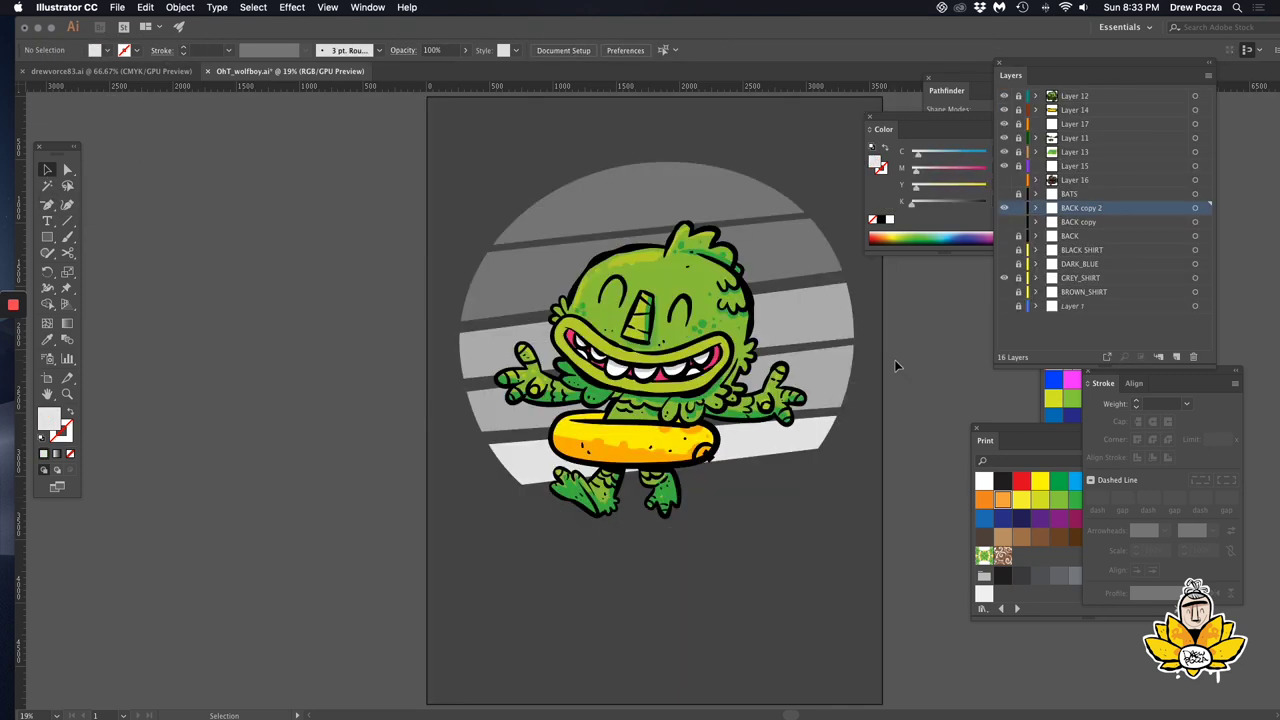
left_click(823, 452)
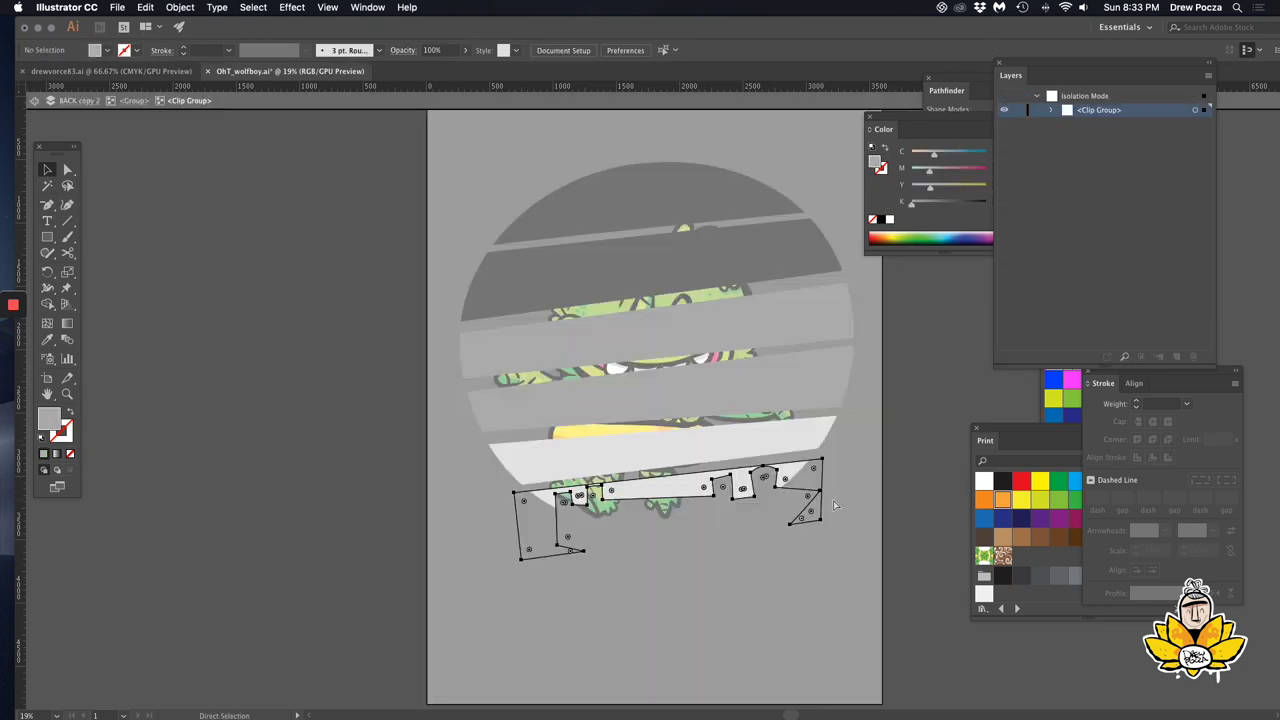
key("Escape")
left_click(757, 376)
double_click(757, 376)
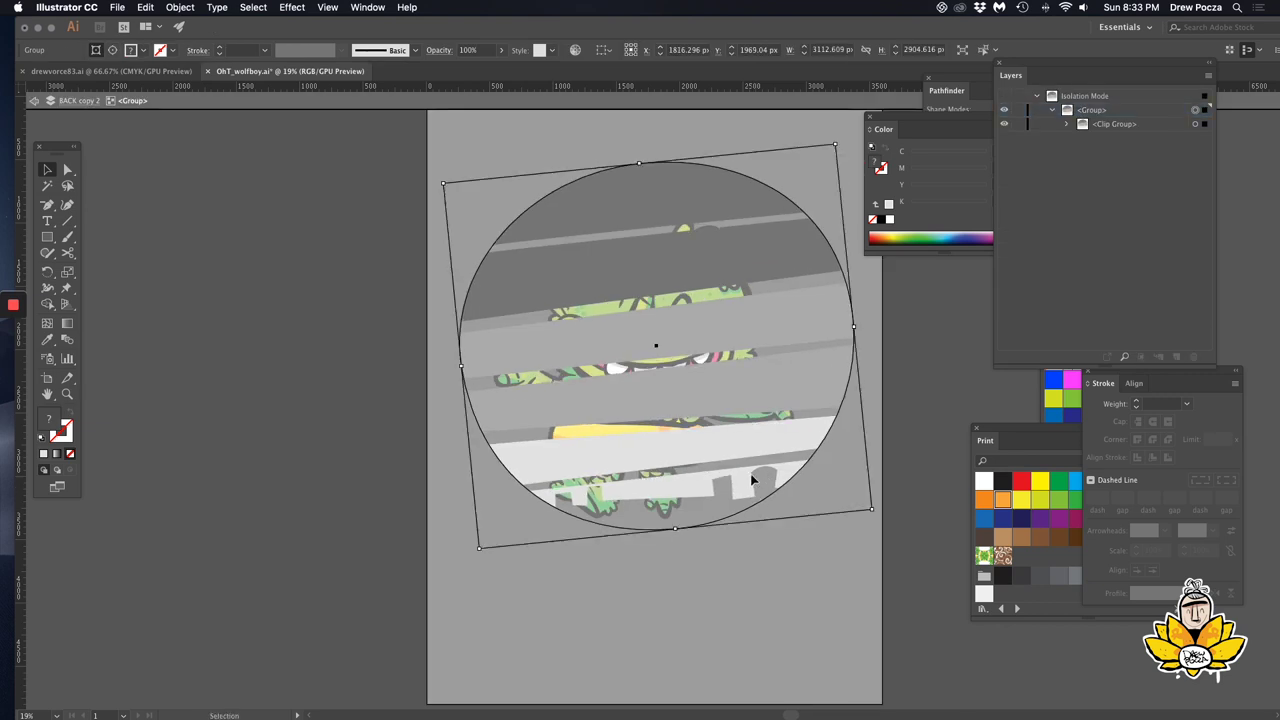
left_click(773, 507)
key("Delete")
left_click(47, 204)
Pen a new bottom shape with a scalloped wave edge under the feet, then exit isolation.
left_click(530, 489)
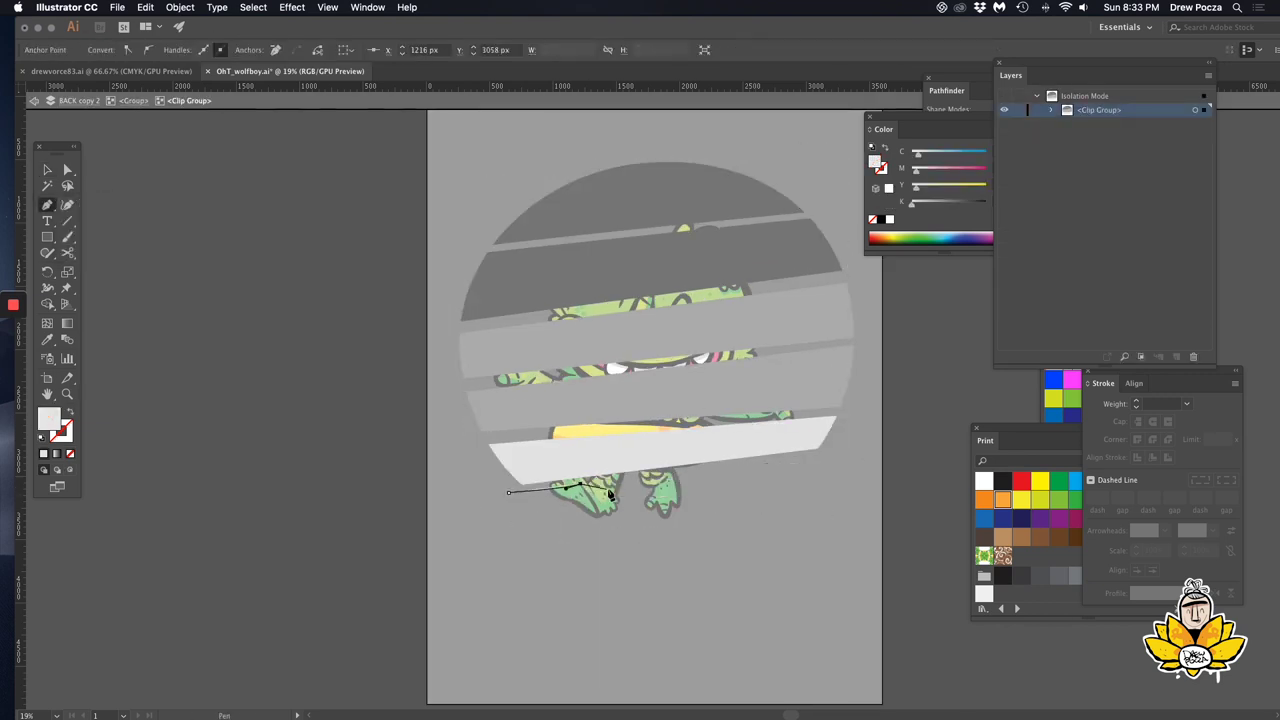
left_click(628, 481)
left_click_drag(700, 483, 702, 498)
mouse_move(741, 471)
left_mouse_down()
mouse_move(743, 486)
mouse_move(805, 482)
left_mouse_up()
left_click_drag(835, 455, 816, 521)
left_click(840, 512)
left_click(531, 530)
left_click(530, 489)
double_click(859, 365)
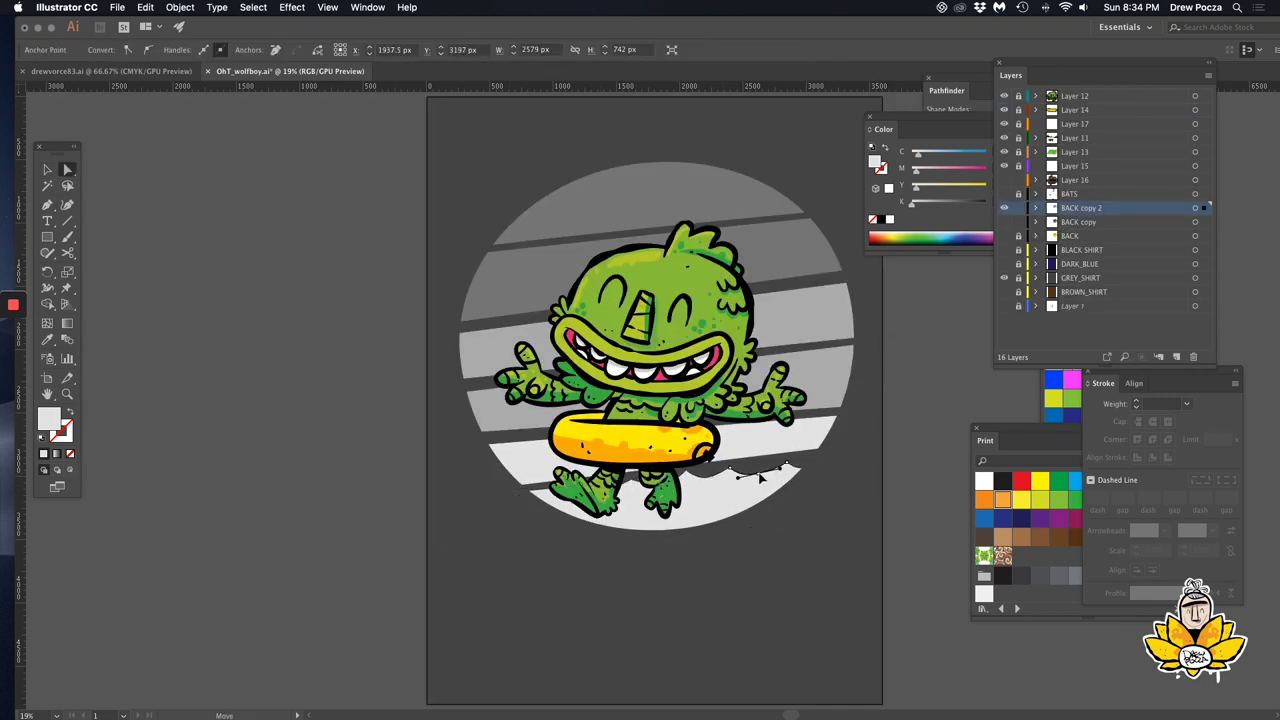
Select and deselect the new wavy bottom path to check it.
left_click(810, 470)
left_click(347, 262)
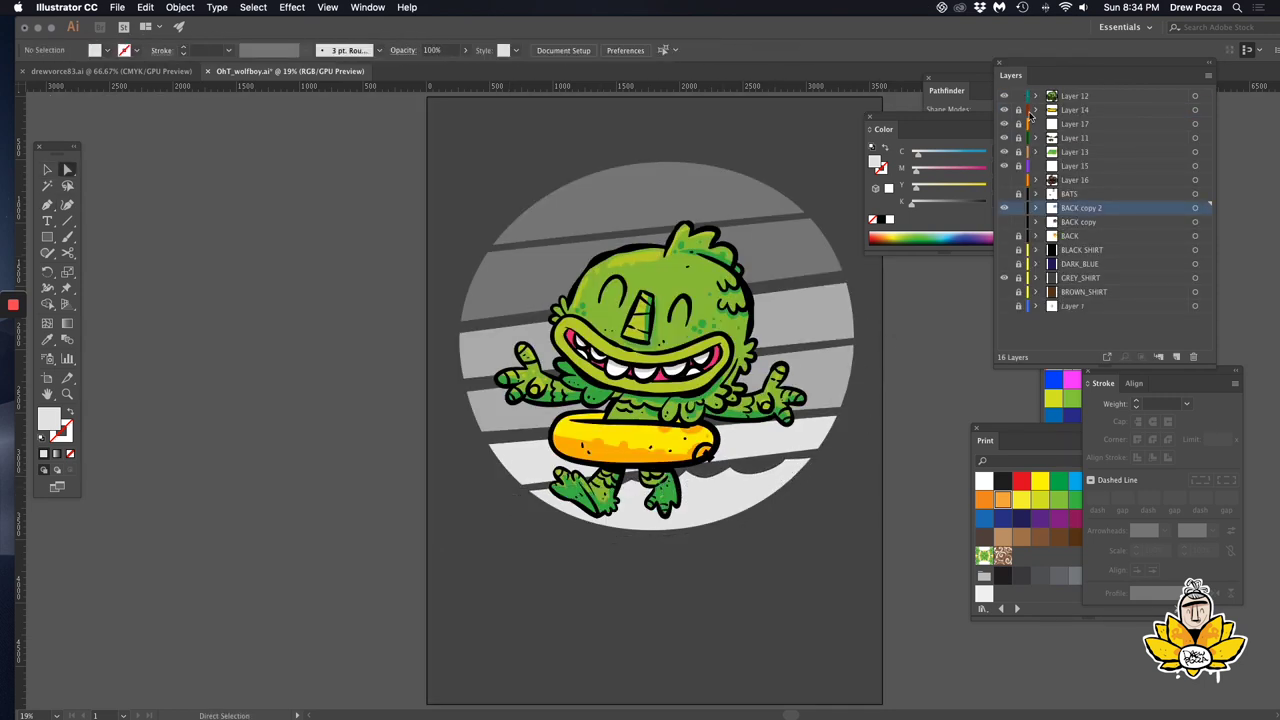
key("b")
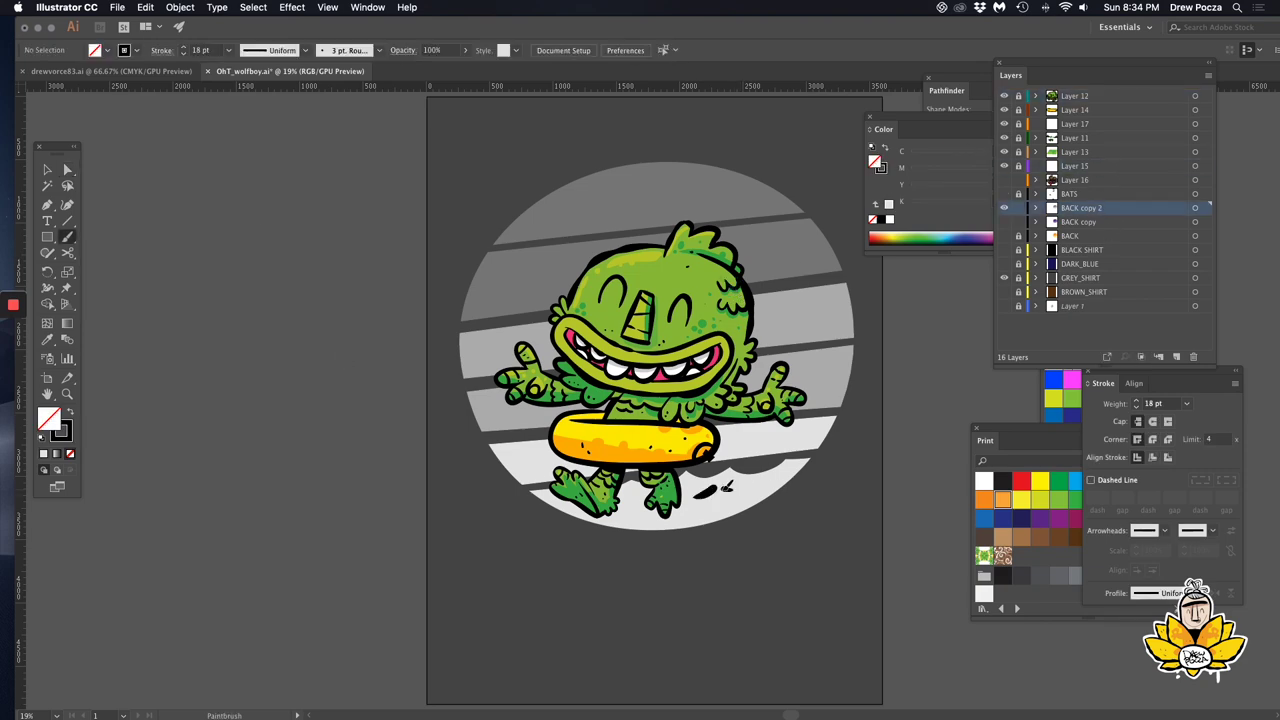